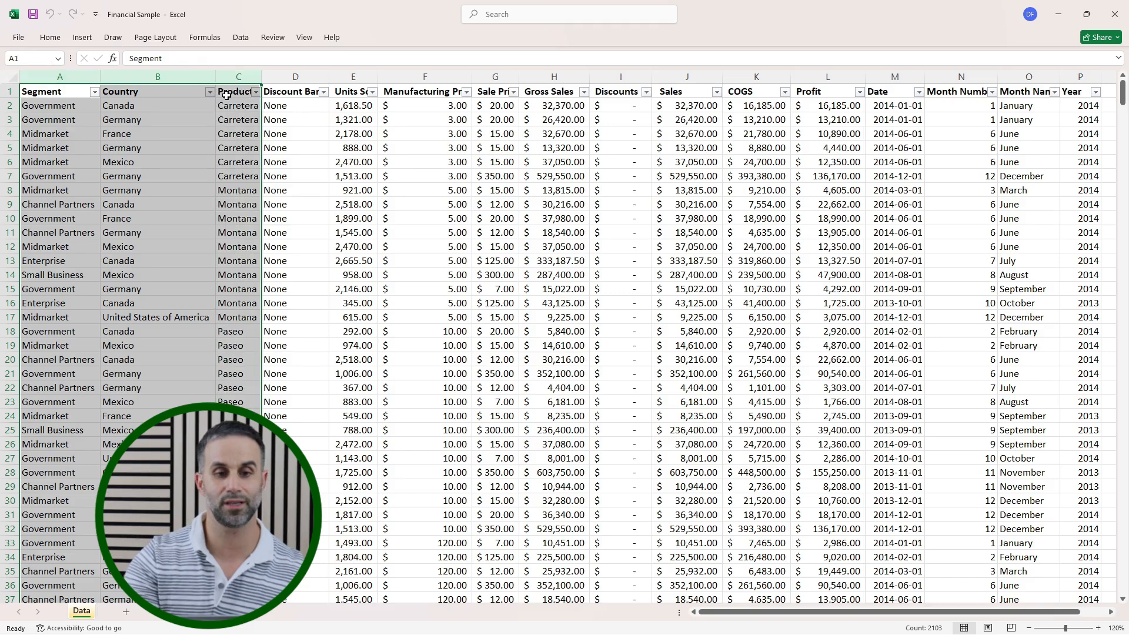
Step: Insert a PivotTable on a new worksheet from the full data range A1:P701 of the Data sheet
click(306, 271)
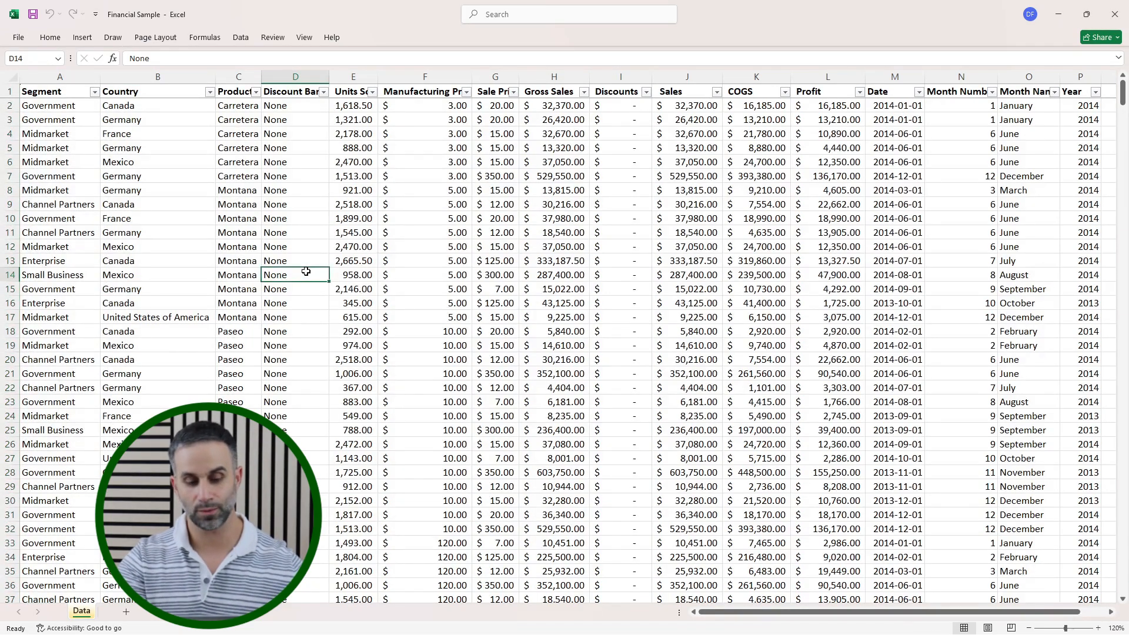
key(ctrl+Left)
key(ctrl+Up)
key(Down)
key(Up)
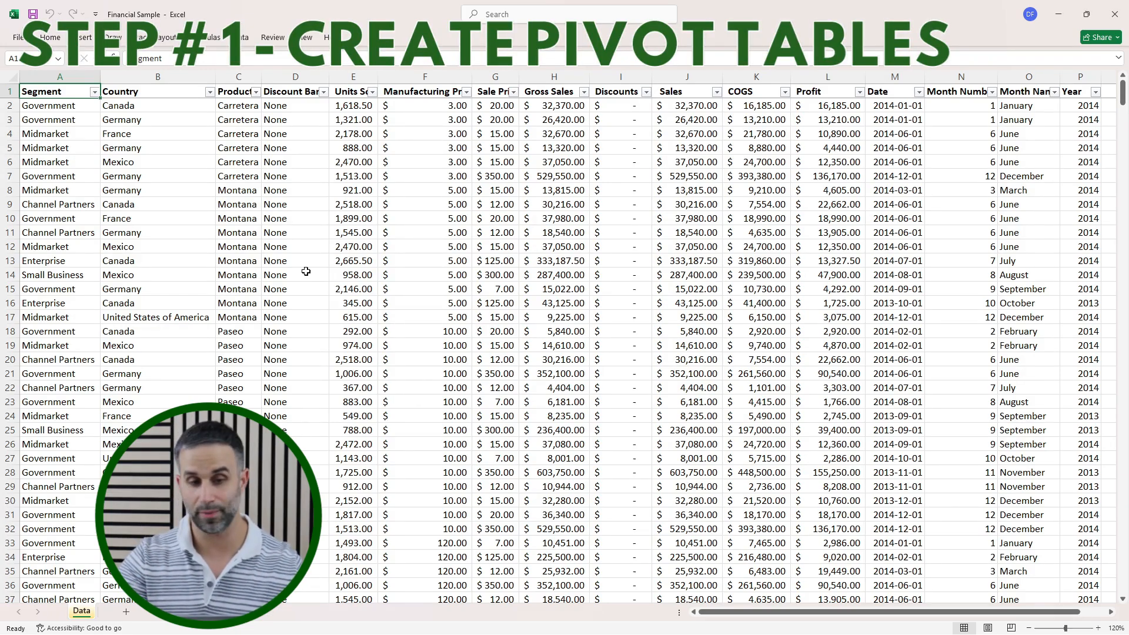
key(ctrl+shift+Right)
key(ctrl+shift+Down)
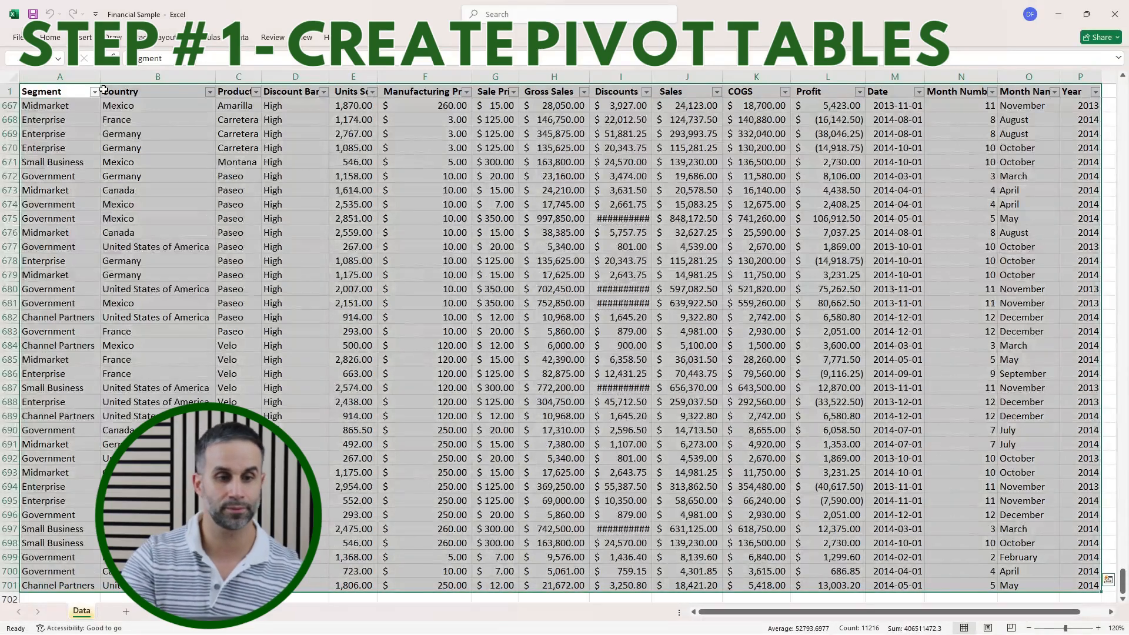
click(85, 38)
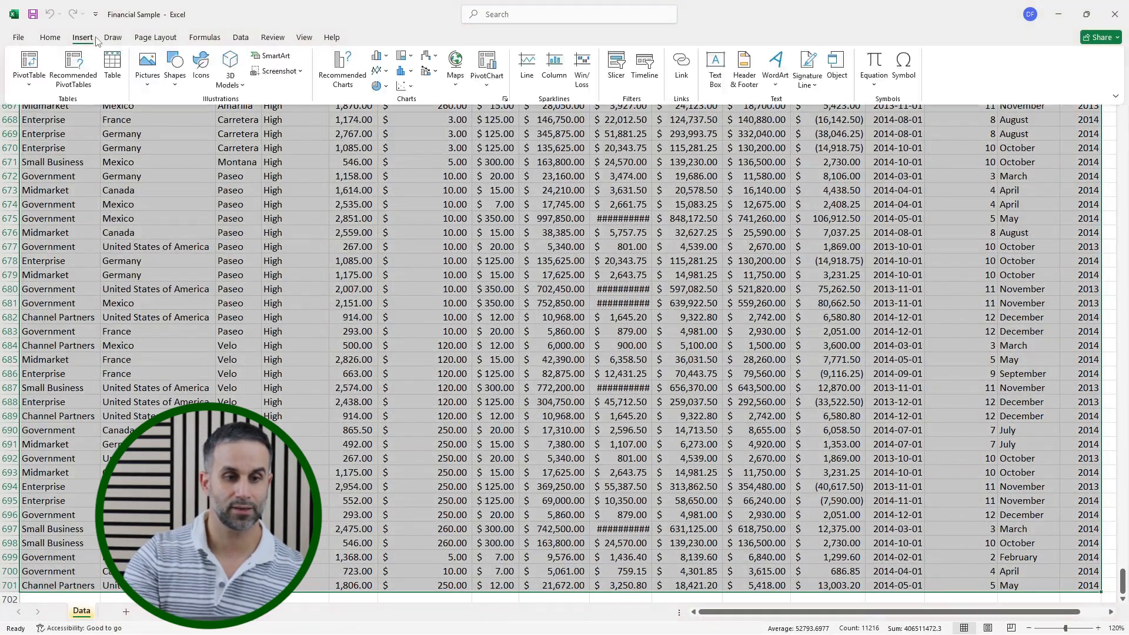
click(26, 64)
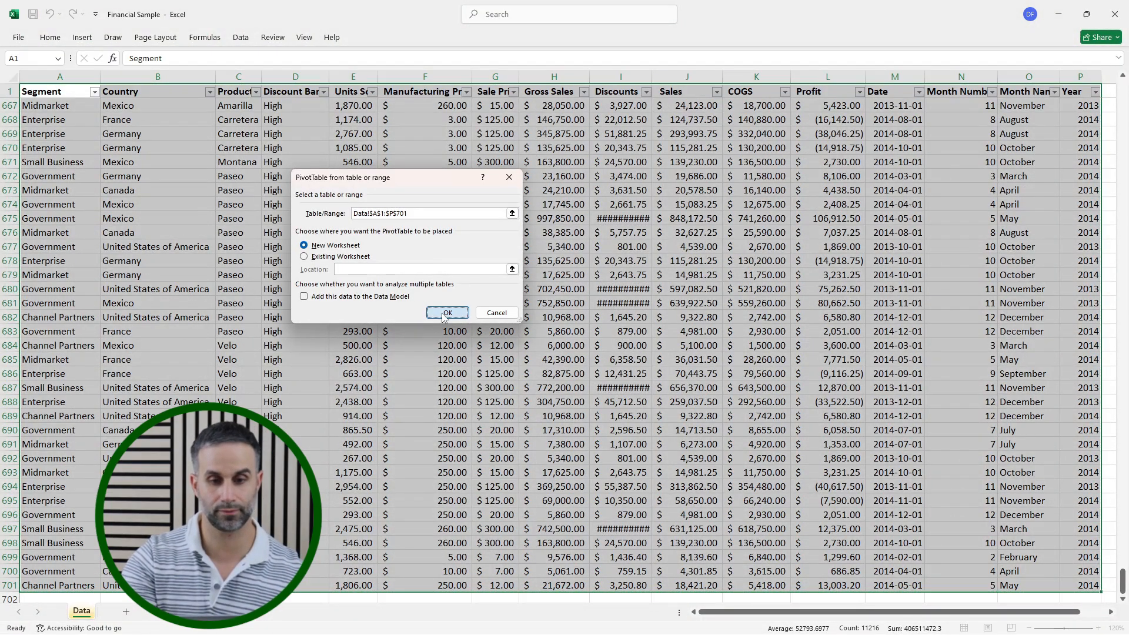
click(442, 312)
Step: Lay out the new PivotTable with Segment as rows and Sales as summed values
drag(958, 153, 971, 530)
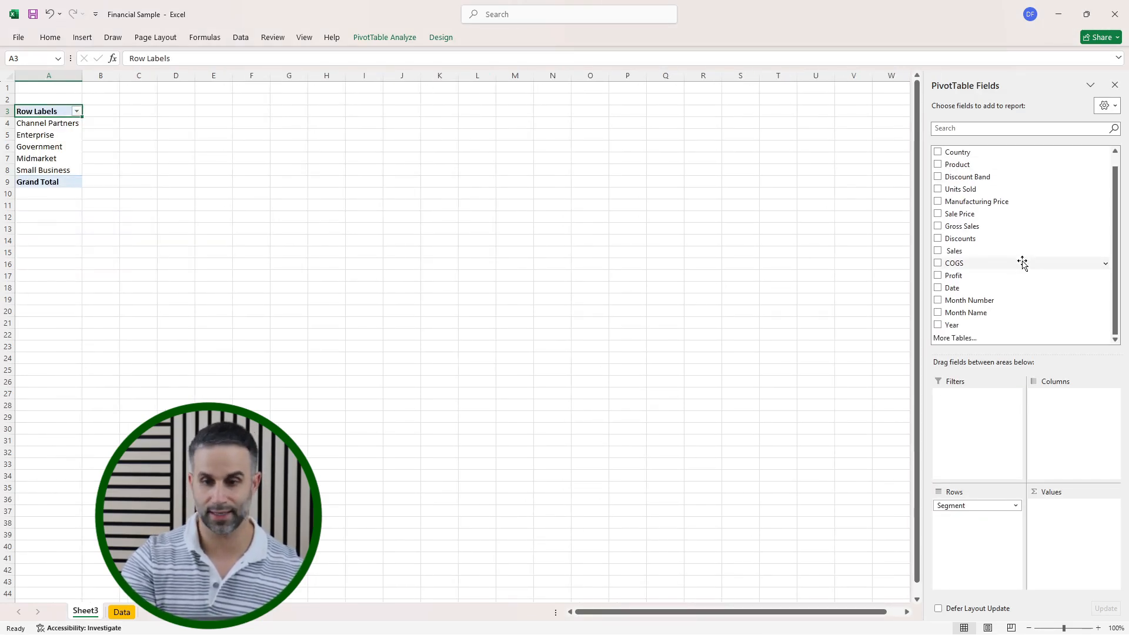
drag(989, 257, 1064, 531)
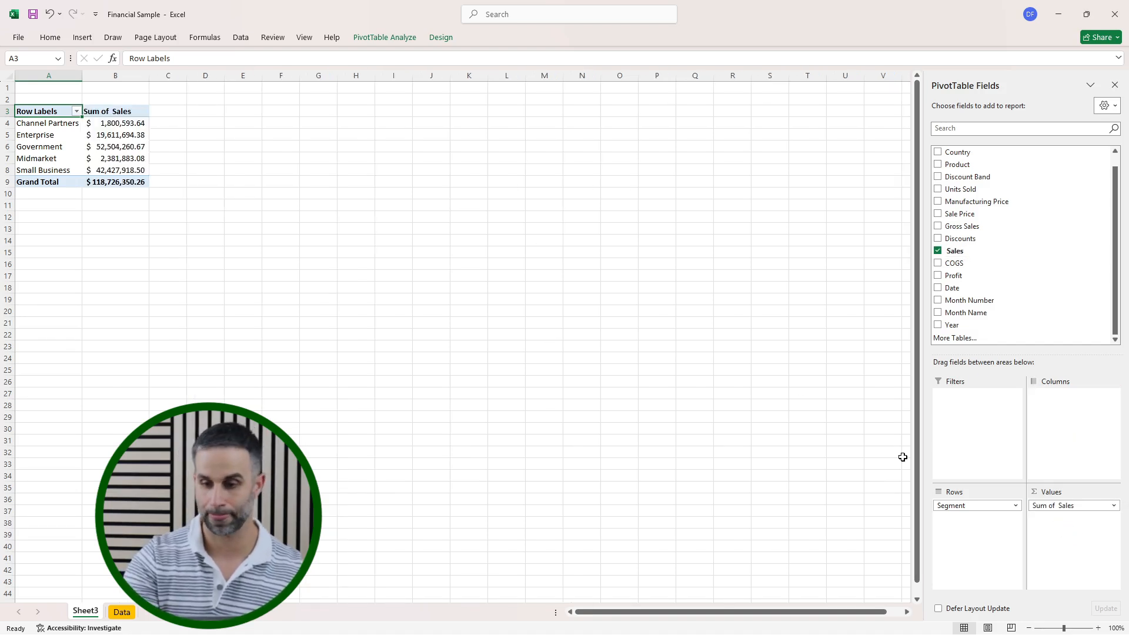
Step: Format the Sum of Sales values as Number with 0 decimal places, a thousands separator and the third negative-number style
click(1052, 505)
click(1050, 492)
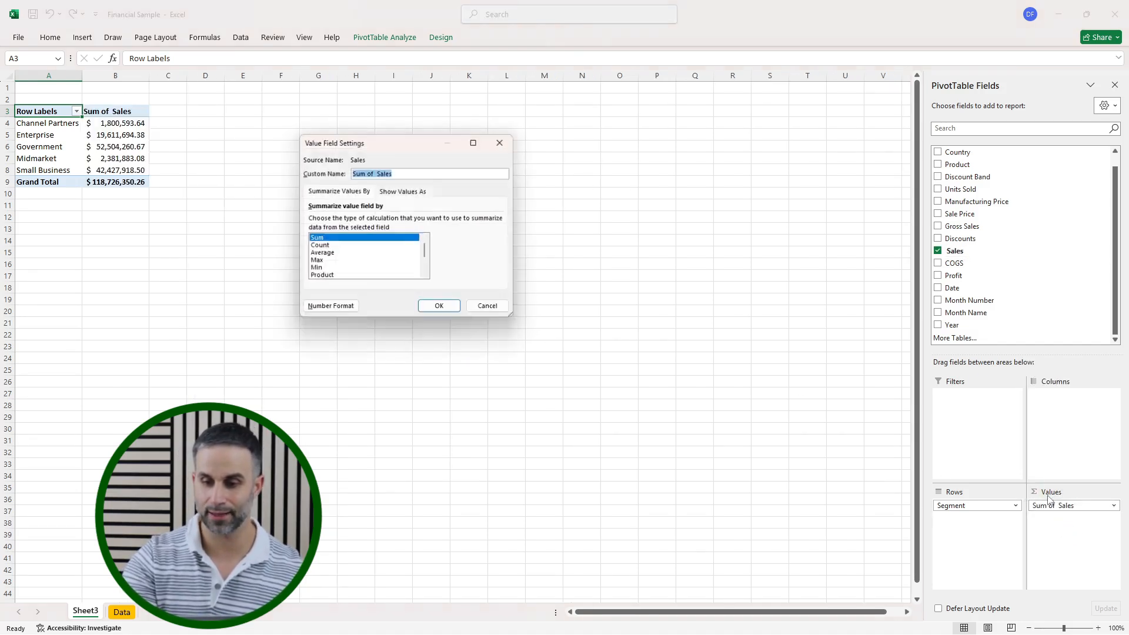
click(324, 305)
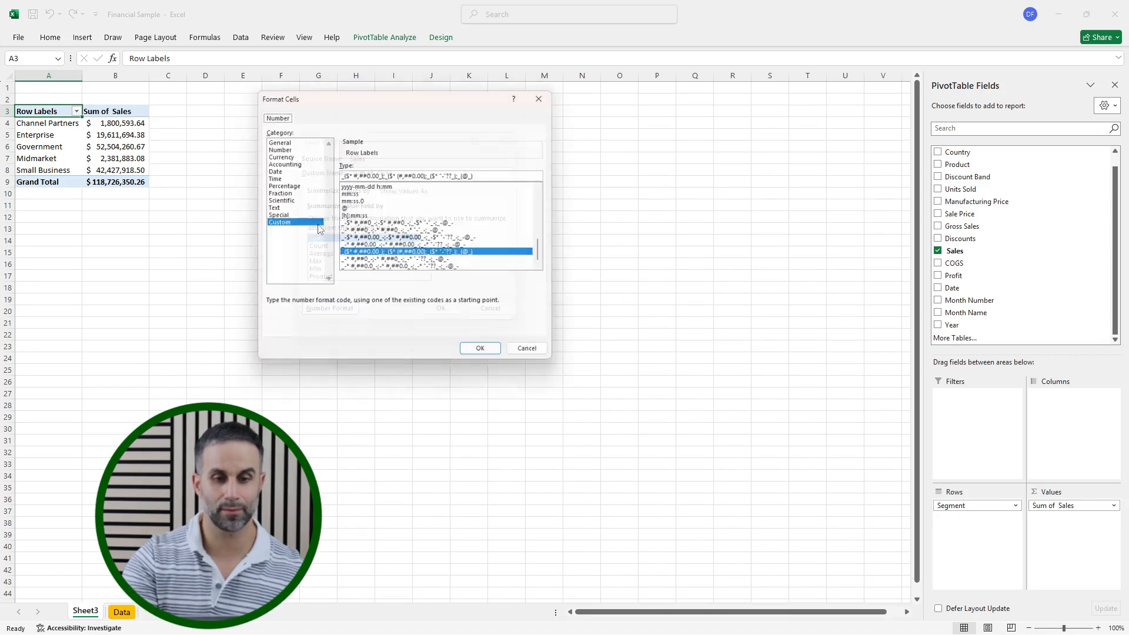
click(282, 147)
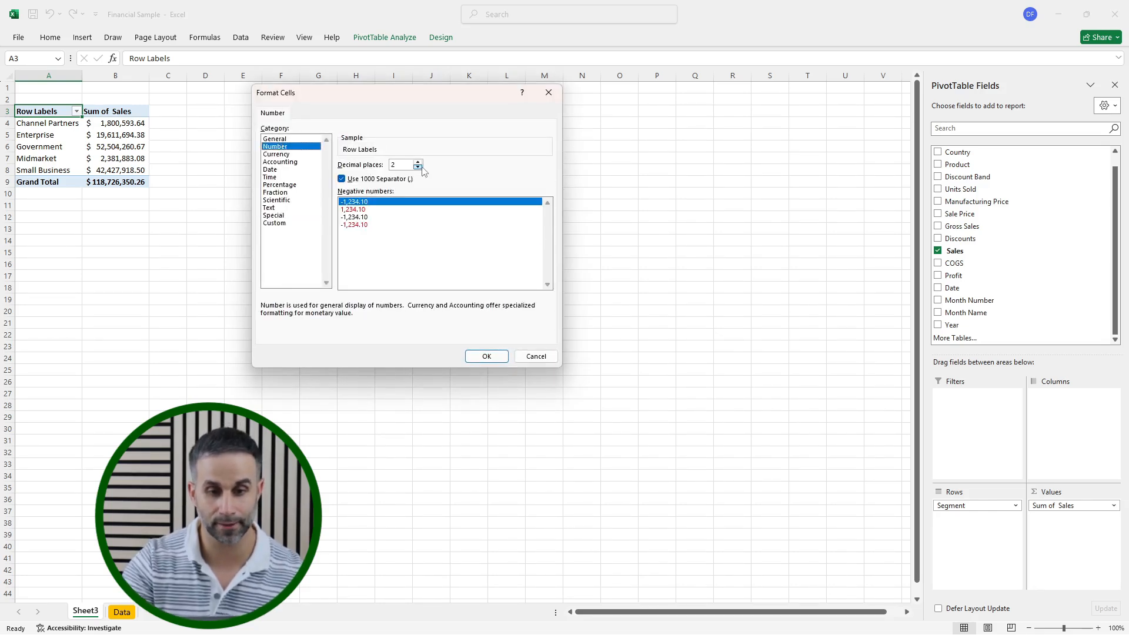
click(418, 168)
click(418, 167)
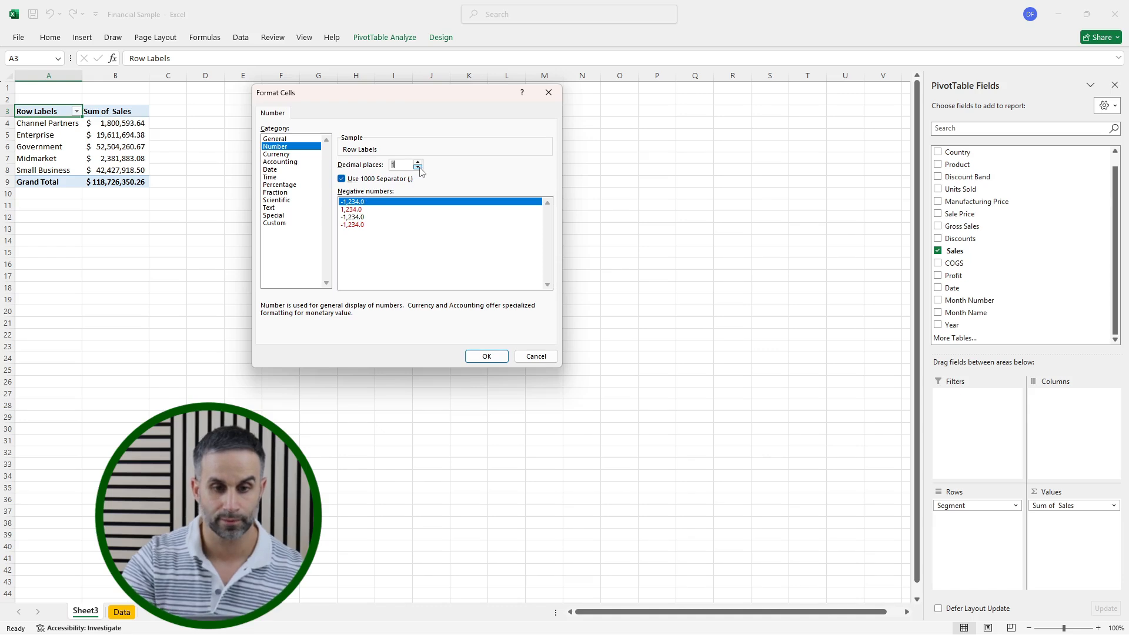
click(353, 217)
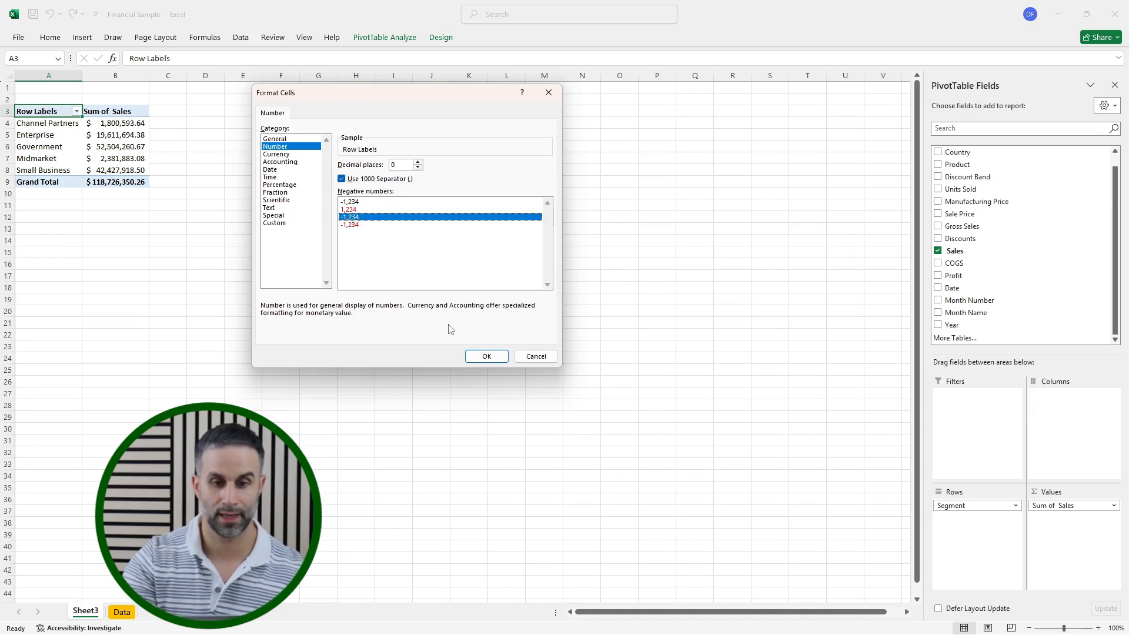
click(481, 357)
click(442, 308)
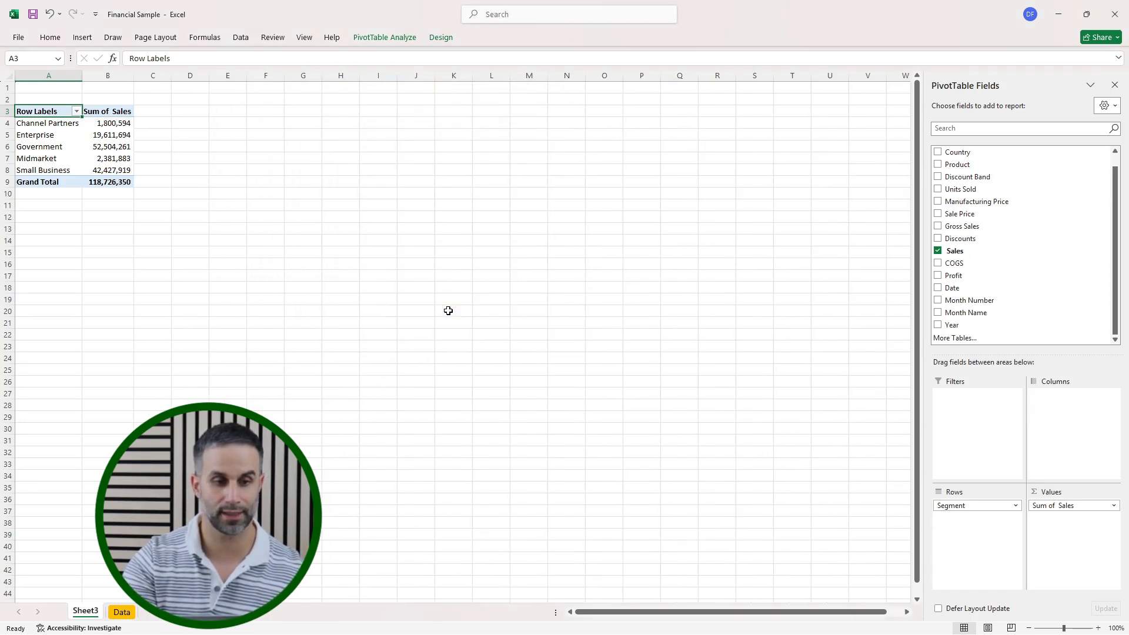
Step: Sort the segment PivotTable by Sum of Sales from largest to smallest
right_click(124, 155)
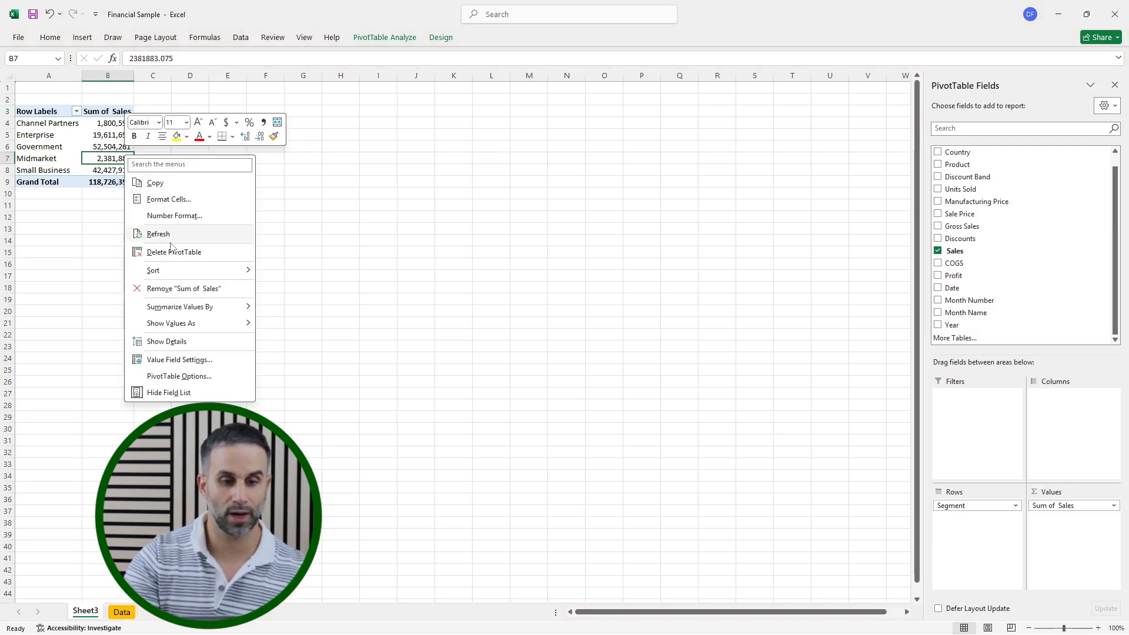
mouse_move(148, 269)
click(279, 288)
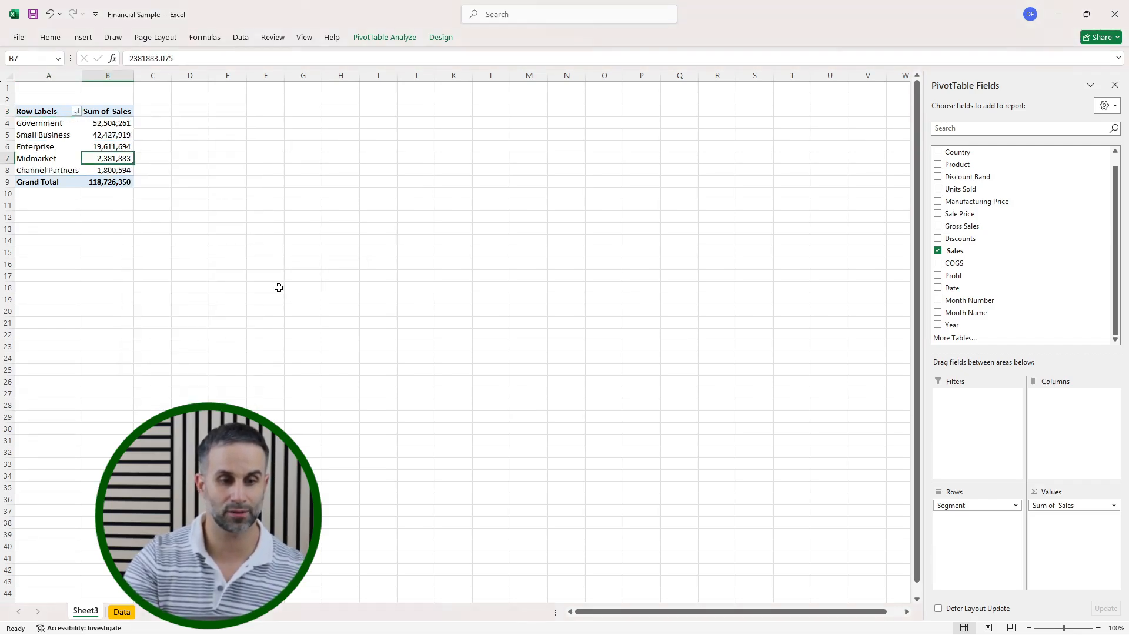
Step: Turn off autofitting column widths on update for the segment PivotTable
right_click(122, 142)
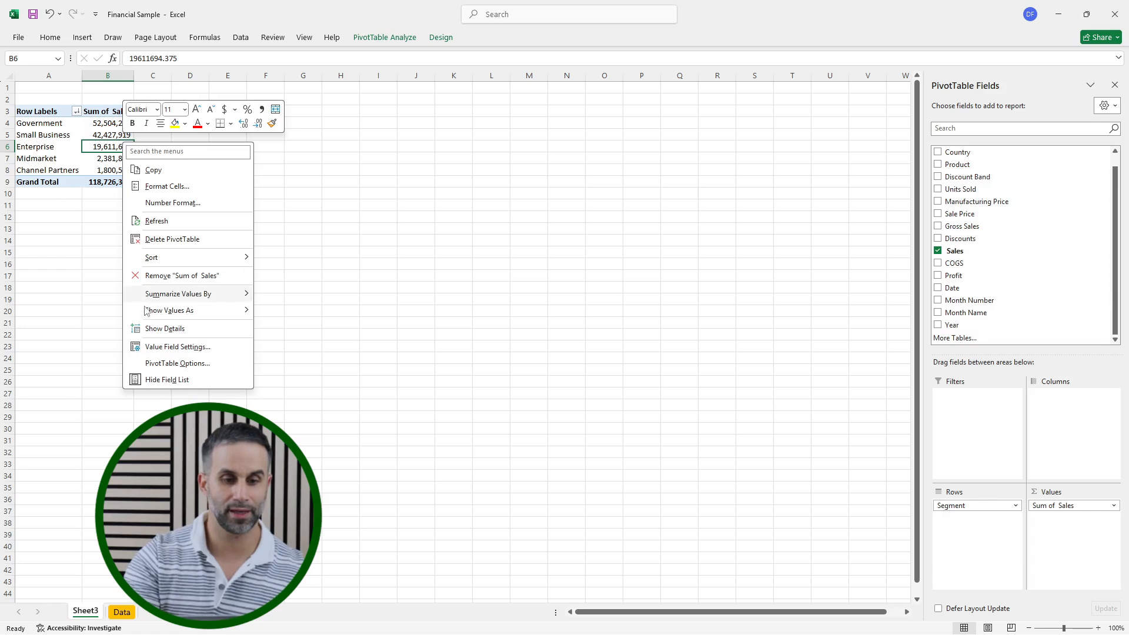
click(161, 365)
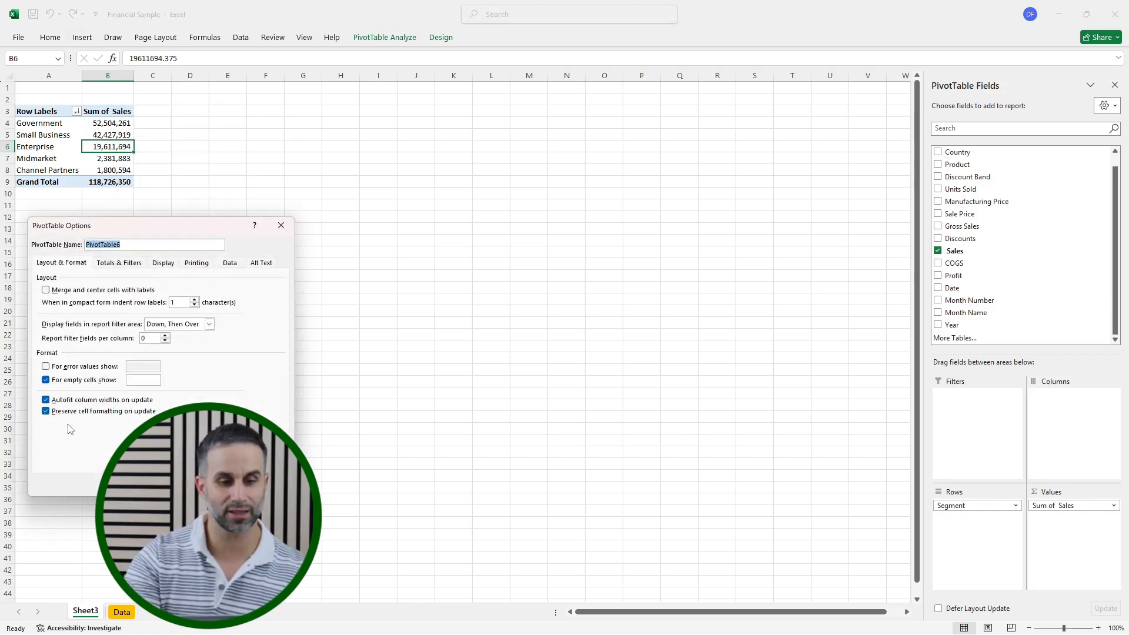
click(45, 400)
click(221, 484)
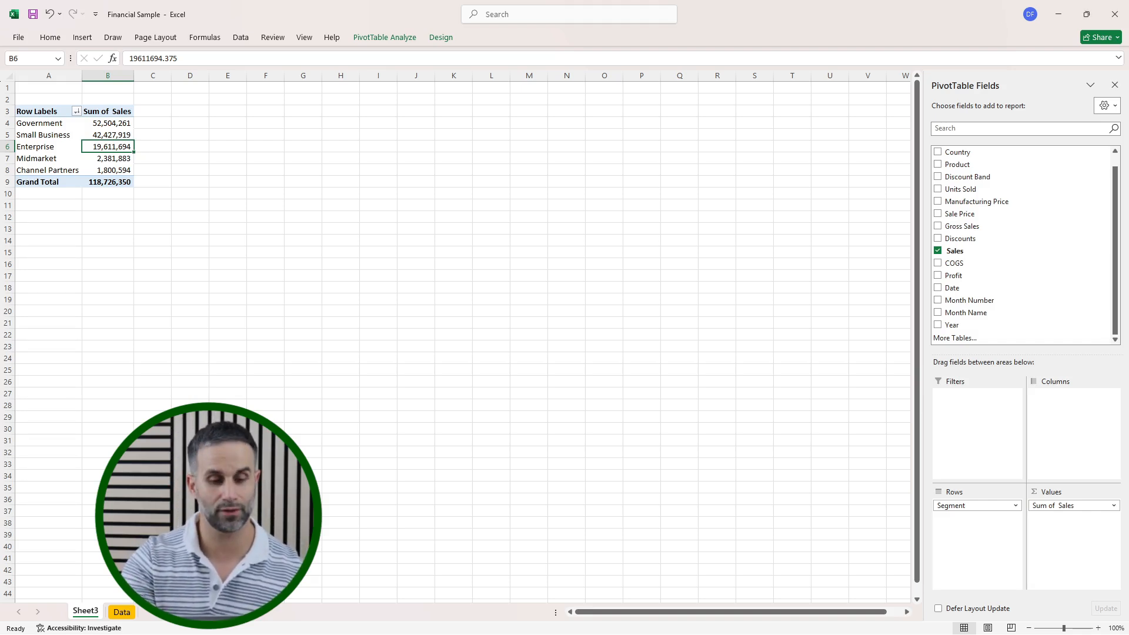
Step: Insert a second PivotTable from range A1:P701 of the Data sheet at cell D3 of the existing Sheet3
click(123, 612)
click(178, 319)
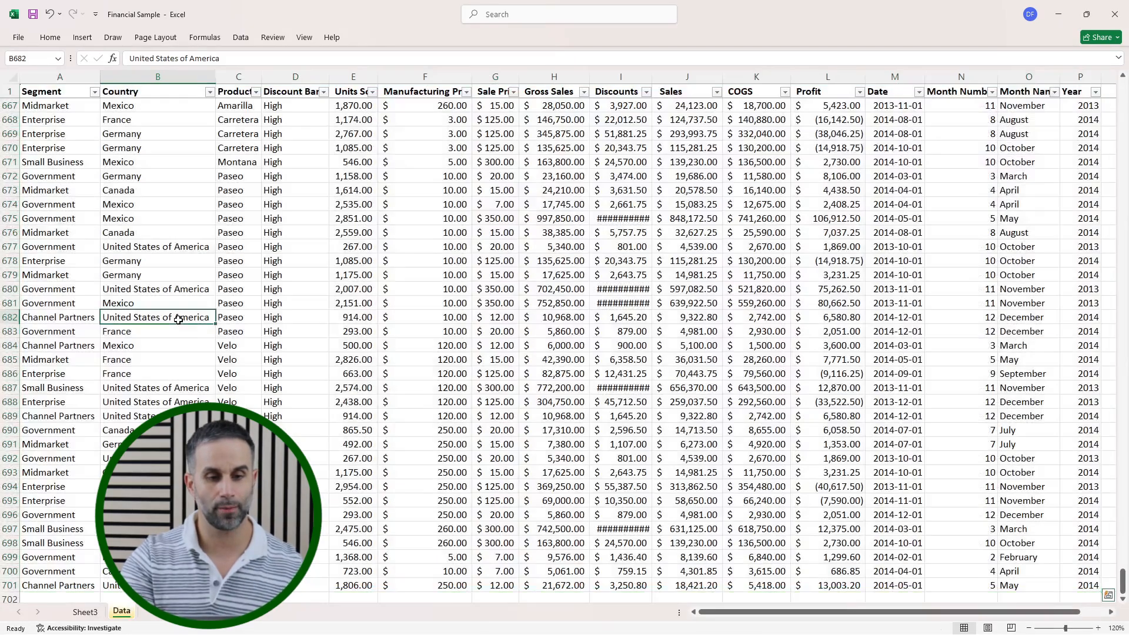
key(ctrl+Home)
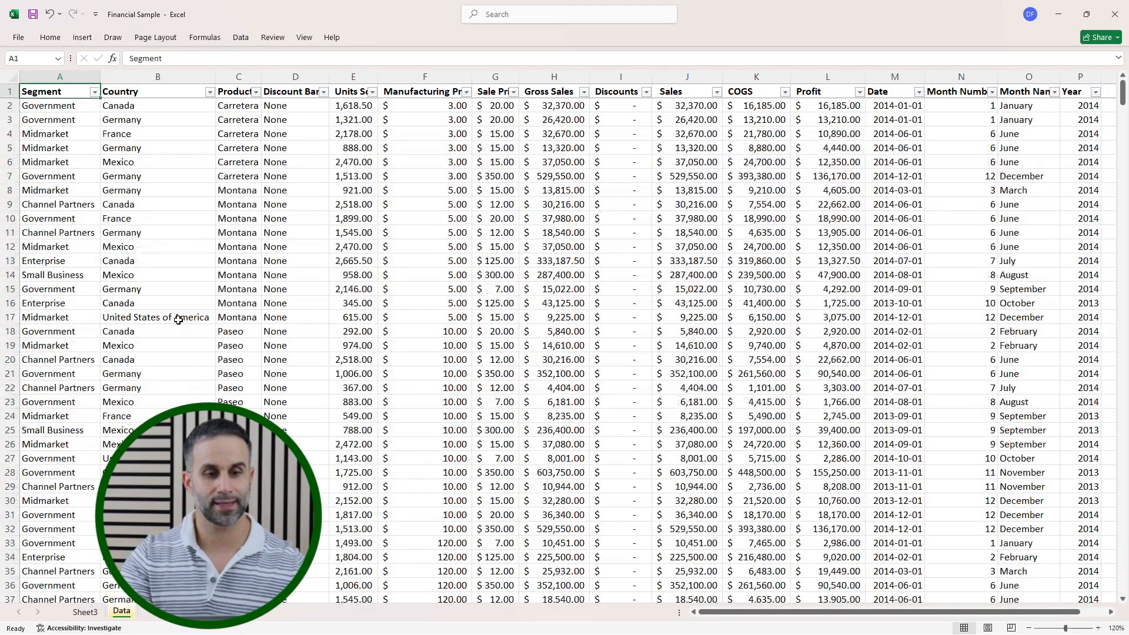
key(ctrl+shift+Right)
key(ctrl+shift+Down)
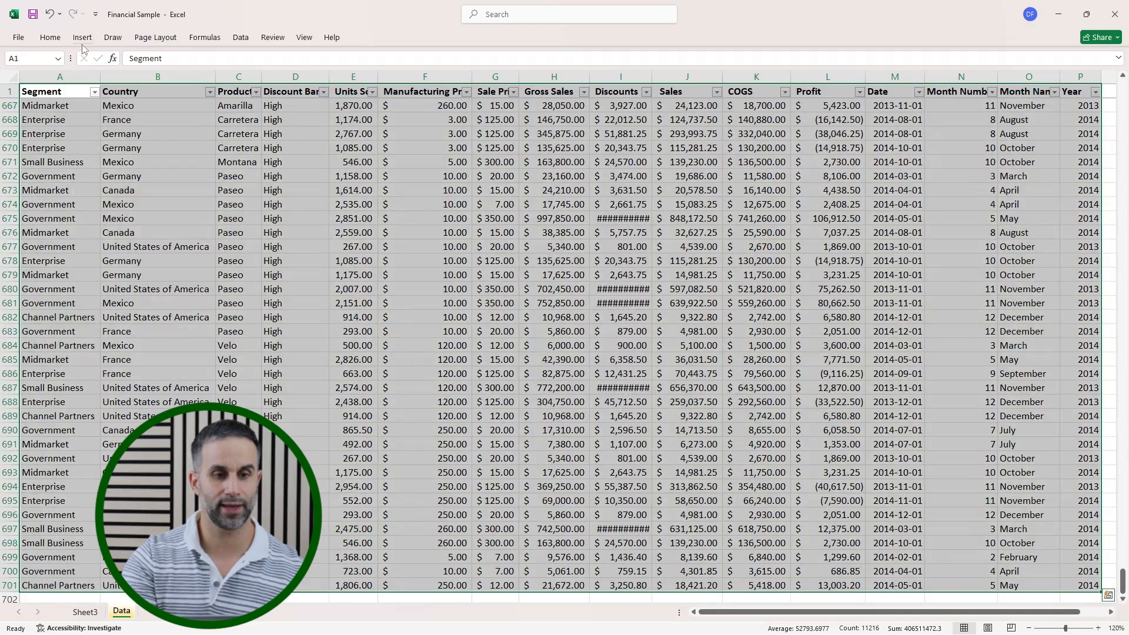
click(82, 48)
click(34, 61)
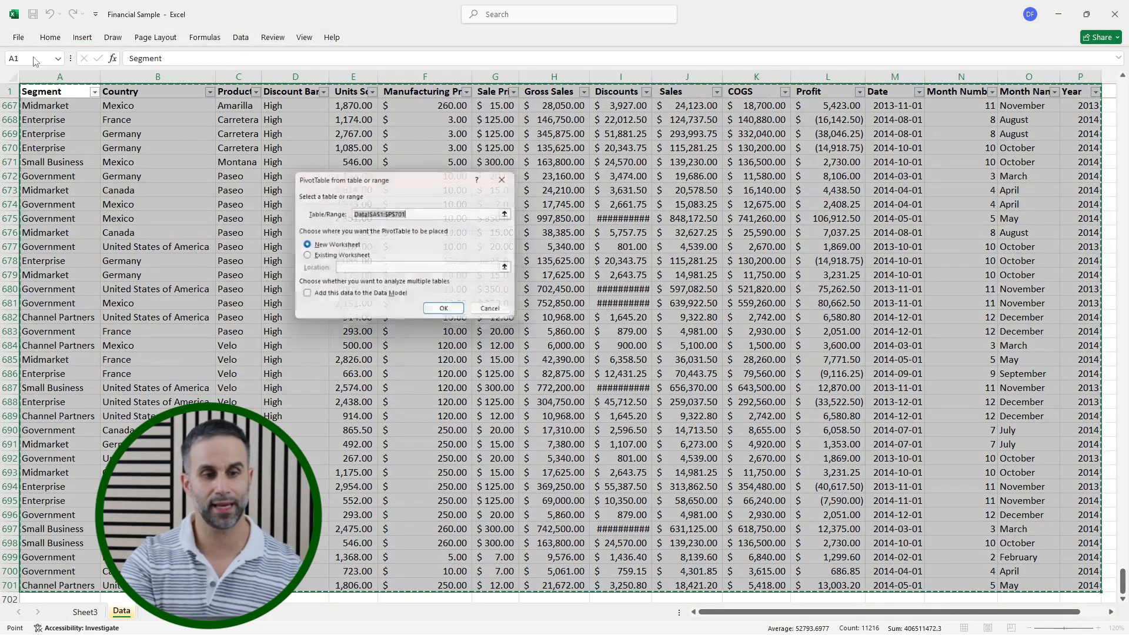
click(304, 258)
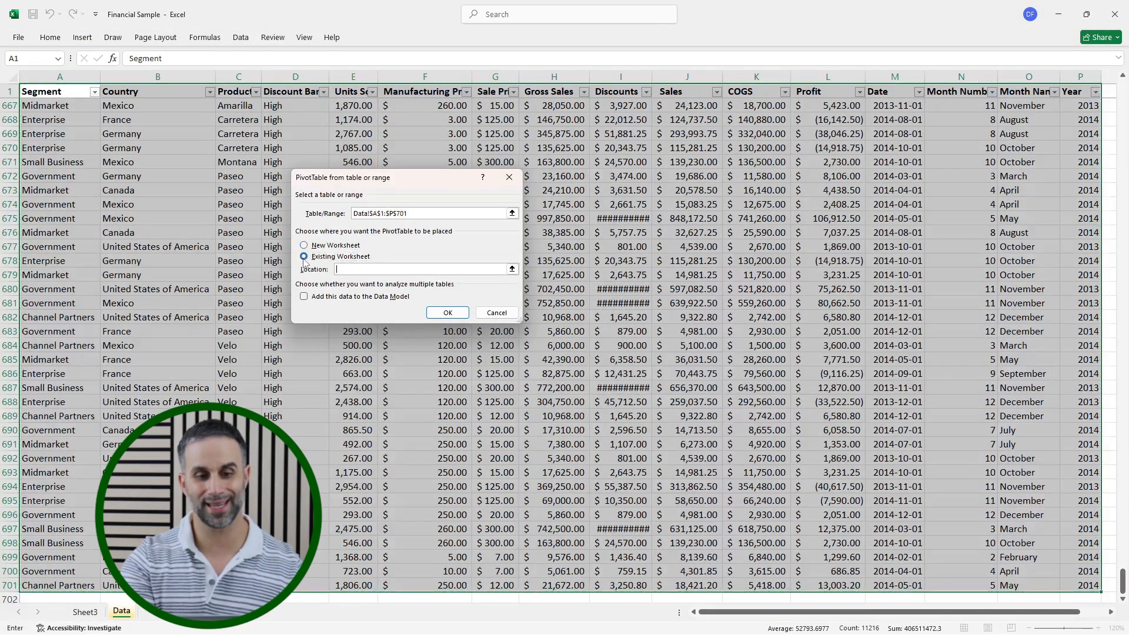
click(512, 270)
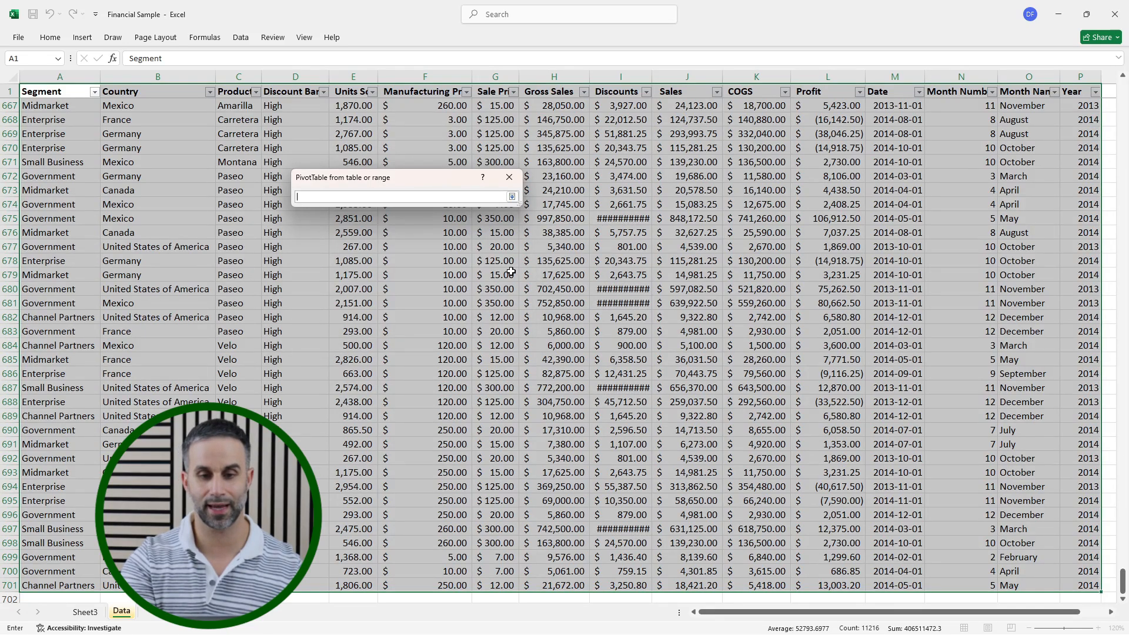
click(85, 611)
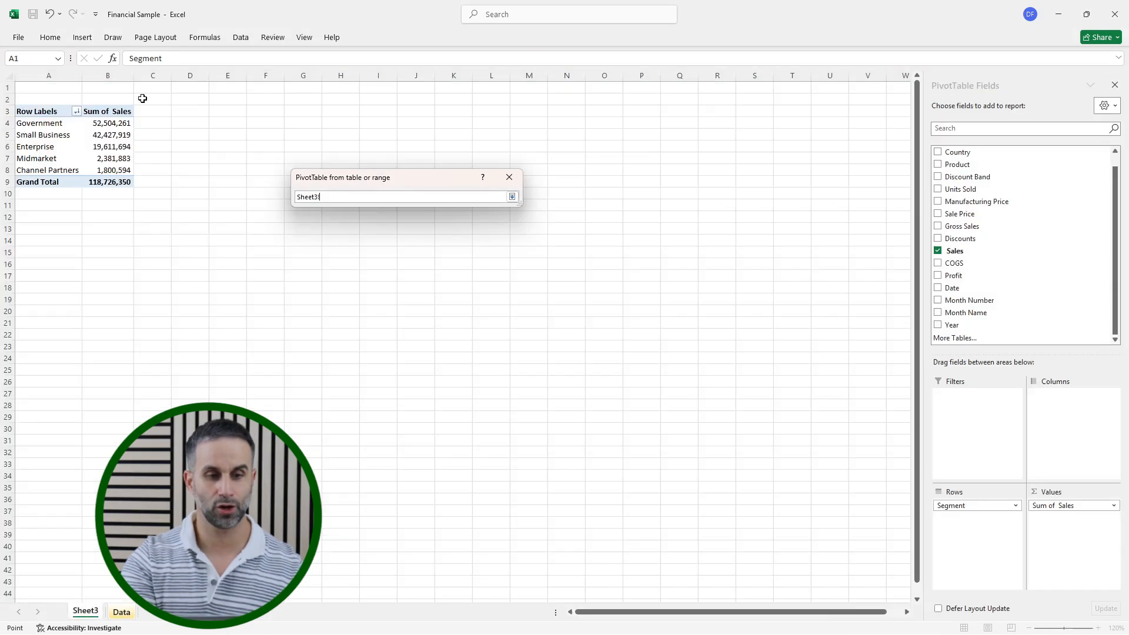
click(185, 111)
key(Return)
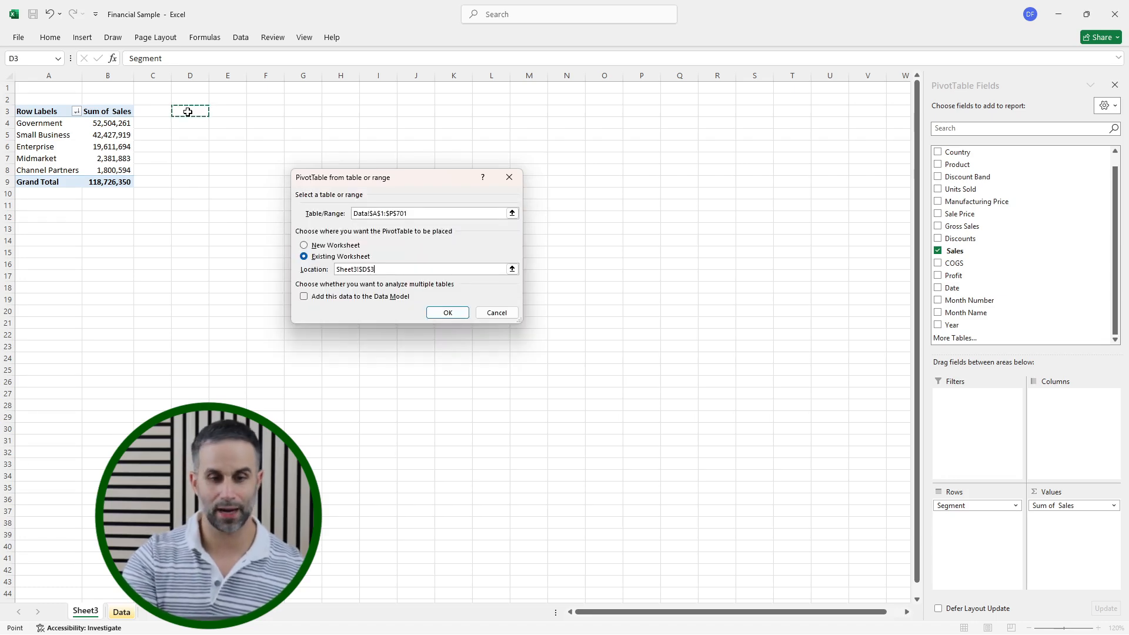
click(432, 317)
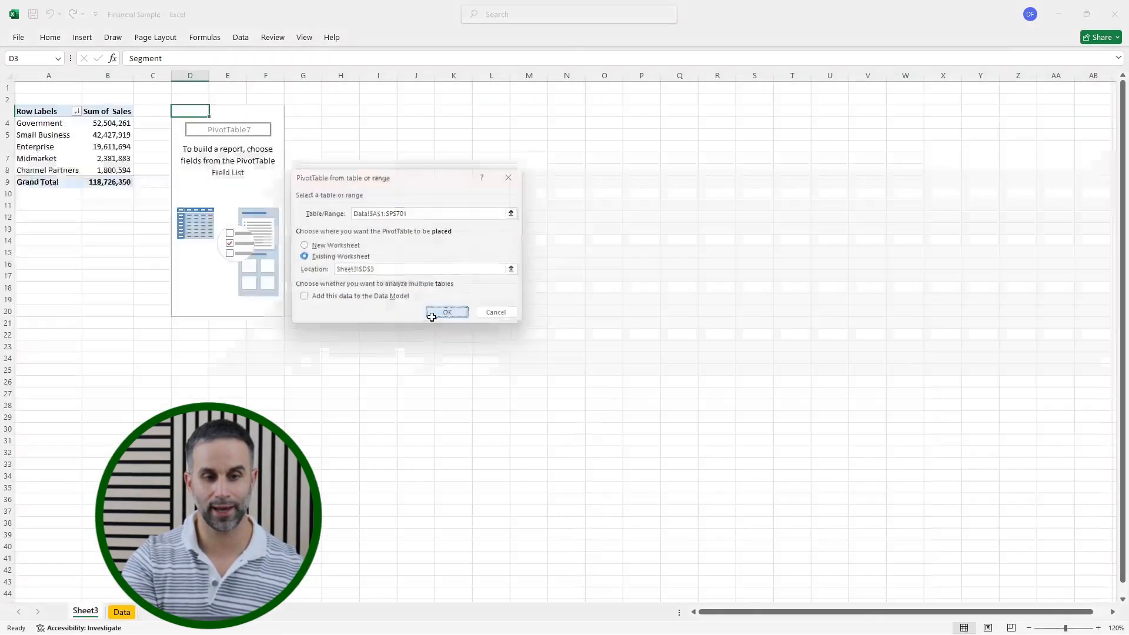
Step: Lay out the second PivotTable with Country as rows and Sales as values, sorted by sales from largest to smallest
drag(970, 165, 970, 524)
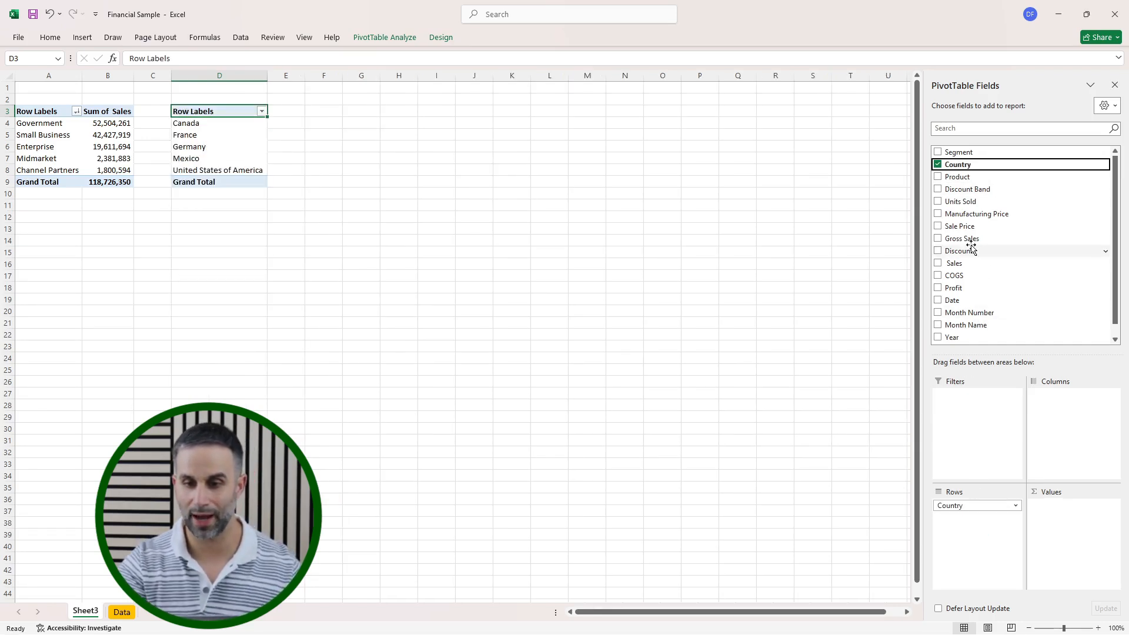
drag(970, 264, 1065, 510)
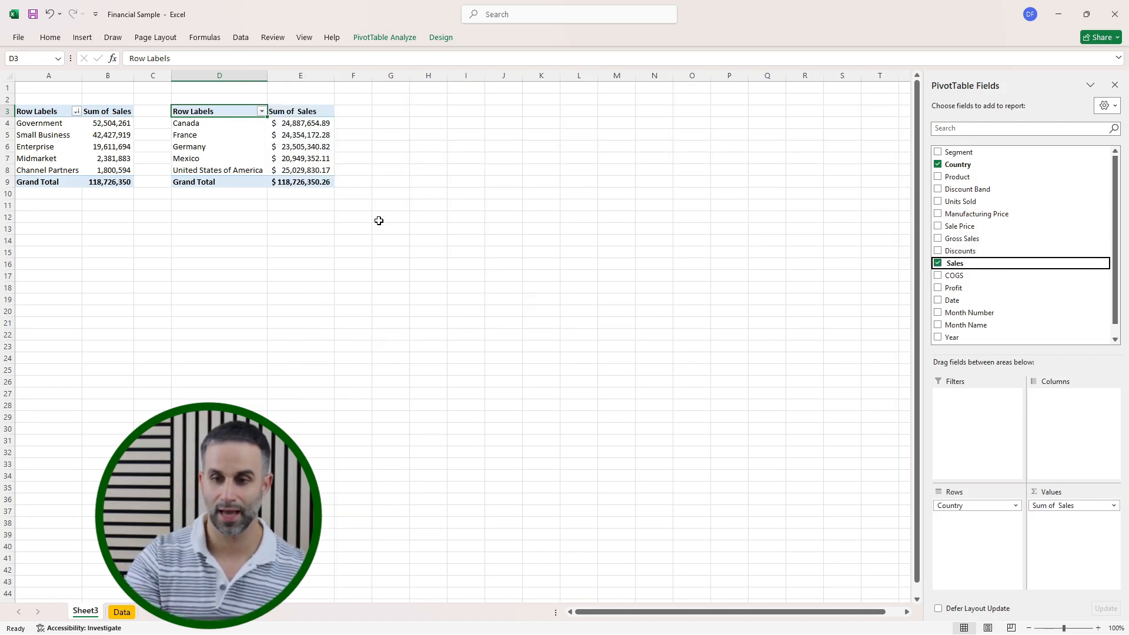
click(295, 144)
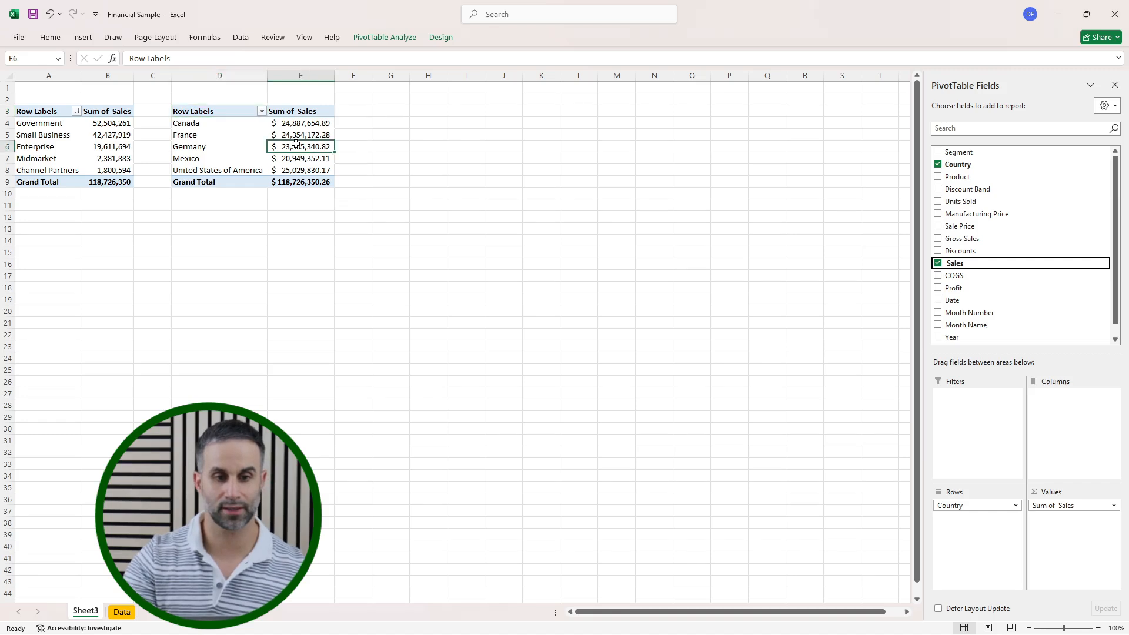
right_click(296, 144)
mouse_move(347, 261)
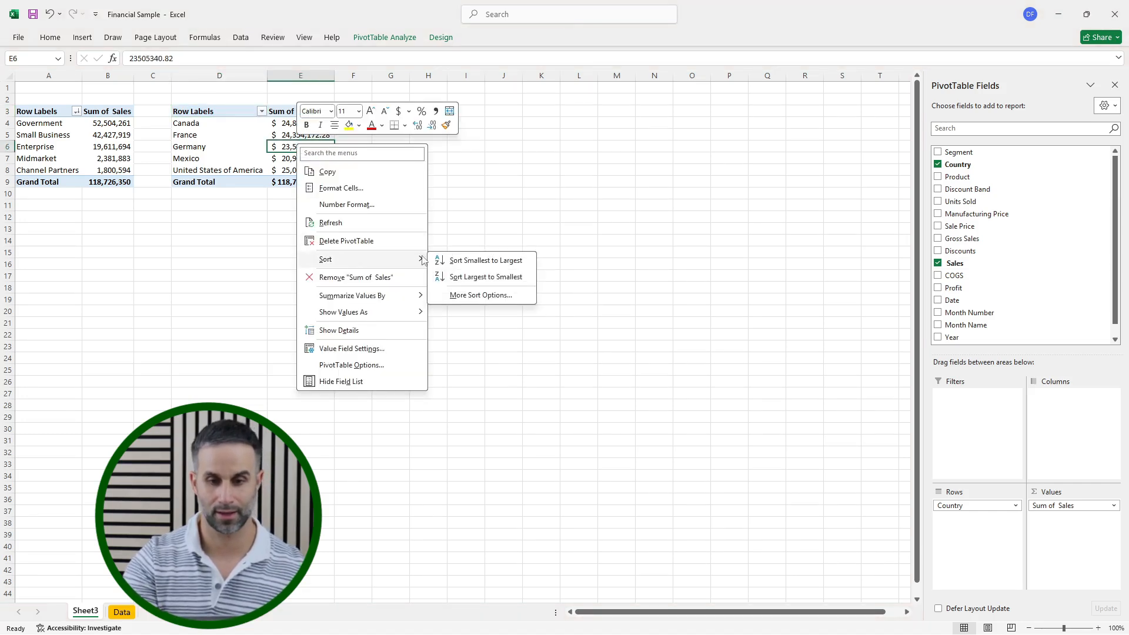
click(451, 277)
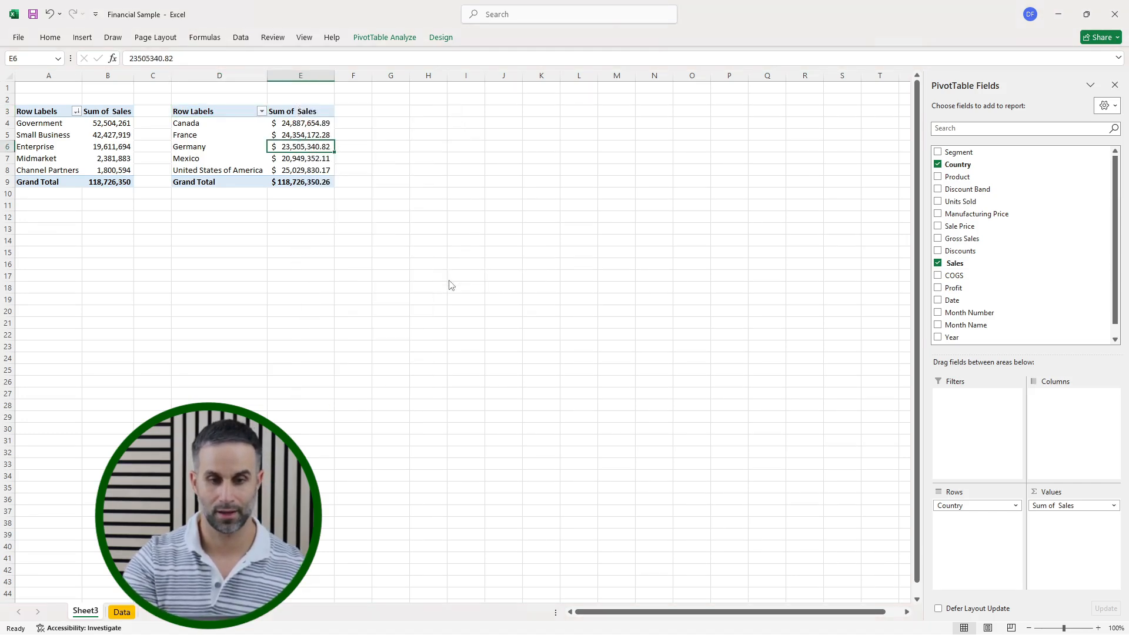
Step: Turn off autofitting column widths on update for the country PivotTable
right_click(282, 169)
click(340, 394)
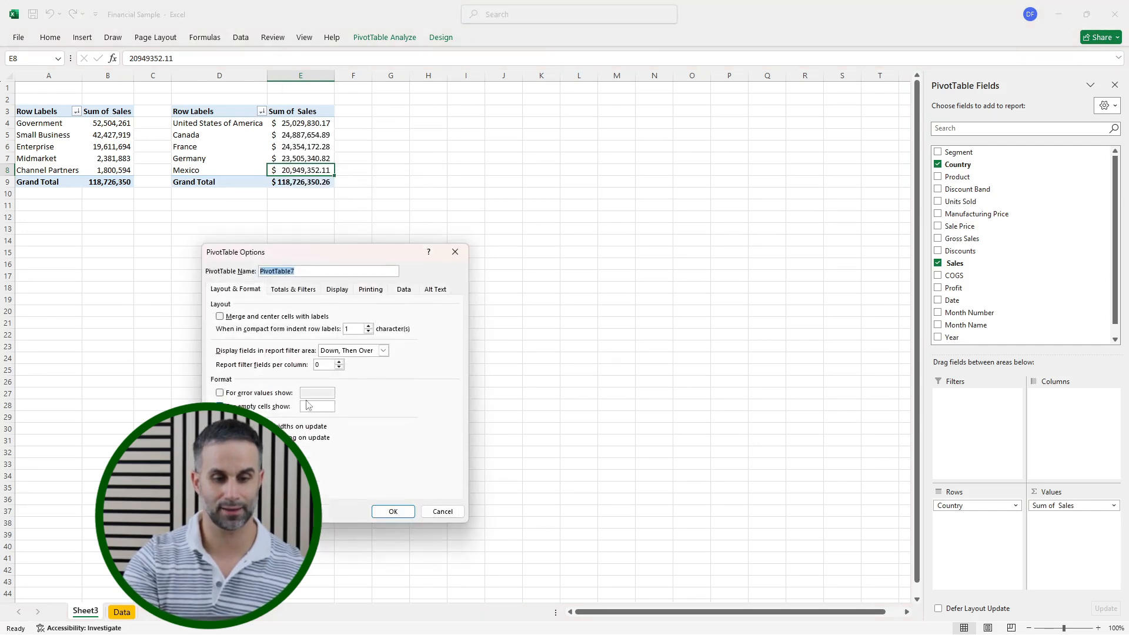
click(301, 426)
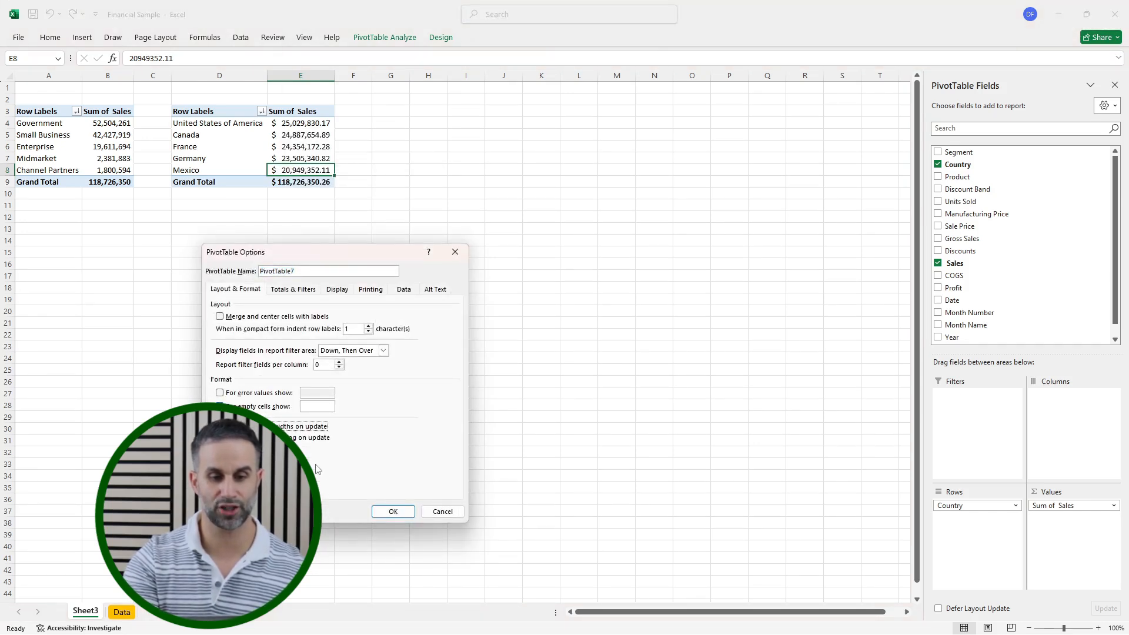
click(388, 510)
click(317, 336)
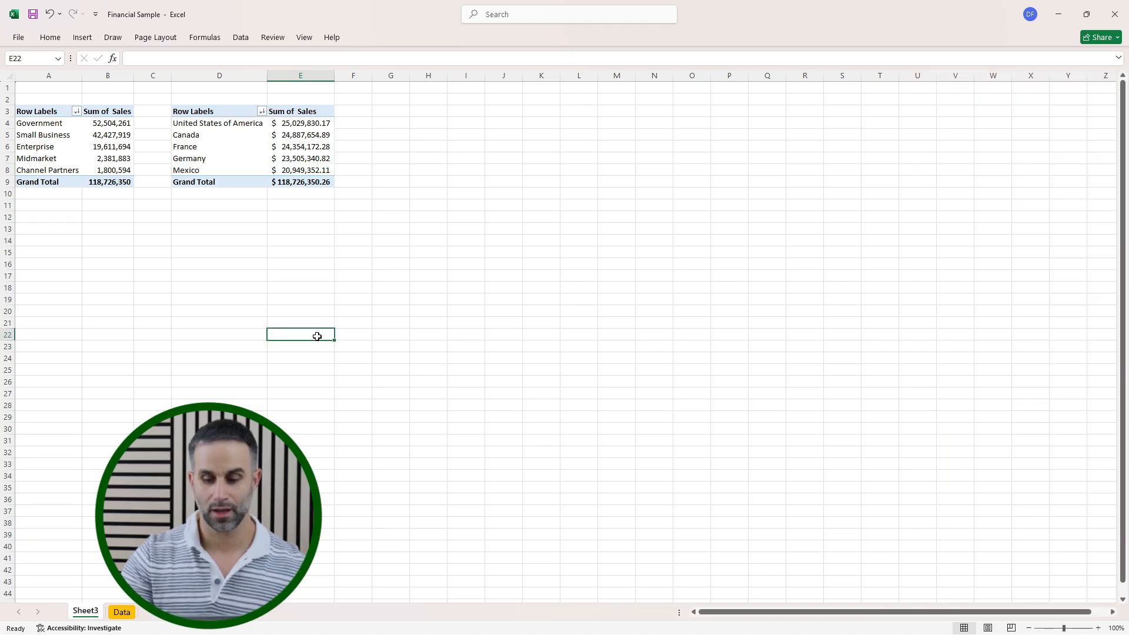
Step: Copy the country PivotTable in D3:E9 and paste the duplicate at cell G3
key(ctrl+Up)
key(ctrl+Up)
key(ctrl+Left)
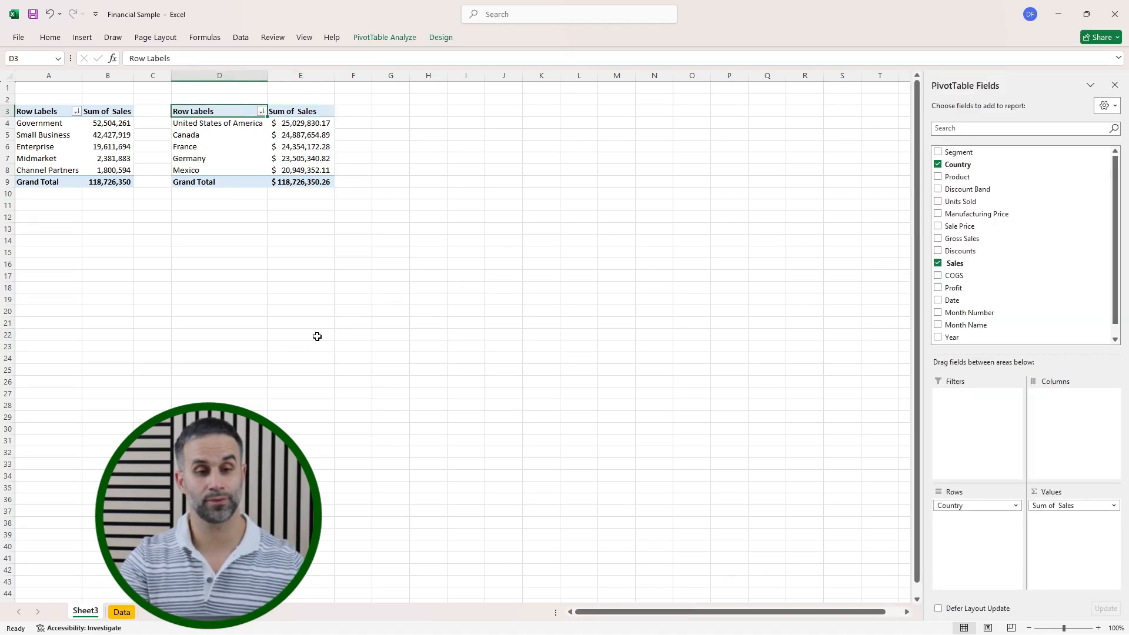
key(ctrl+shift+Right)
key(ctrl+shift+Down)
key(ctrl+c)
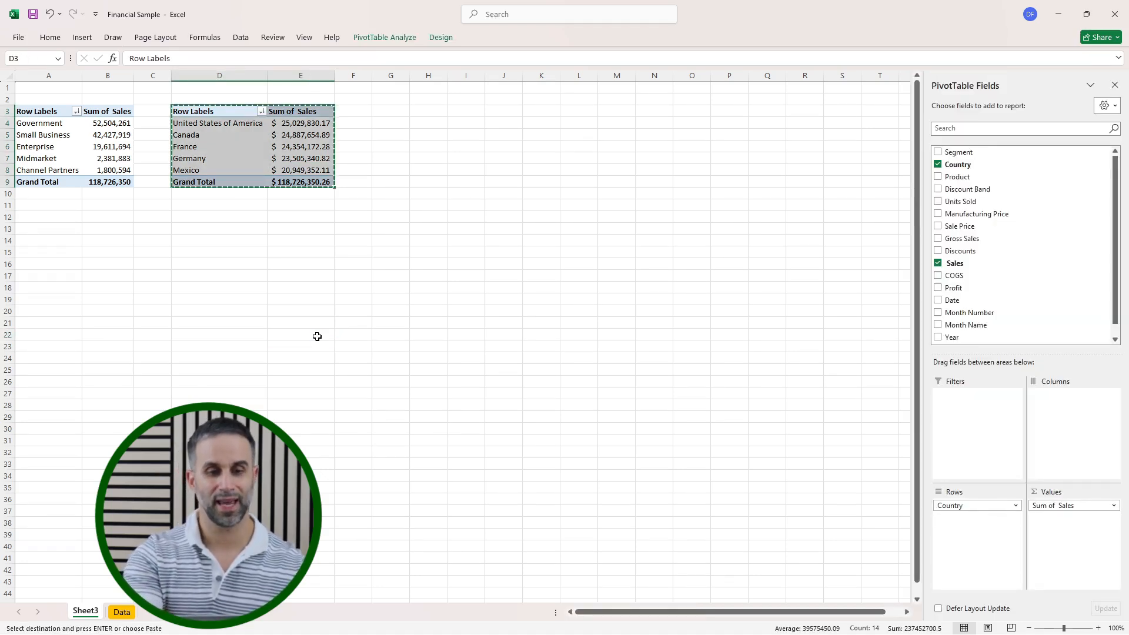
click(388, 115)
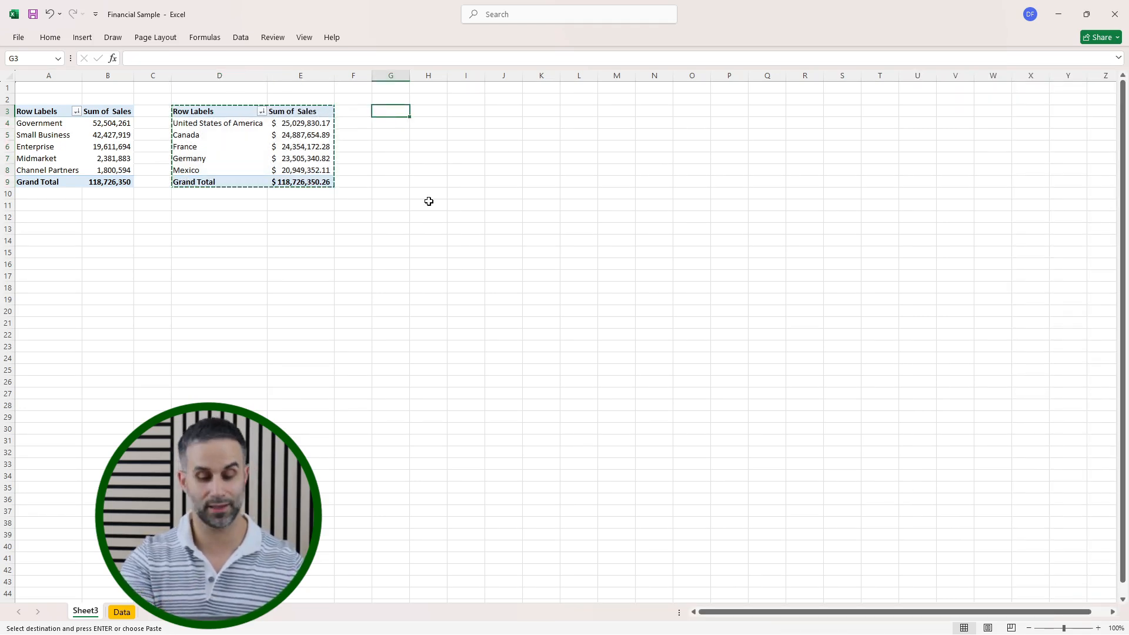
key(ctrl+v)
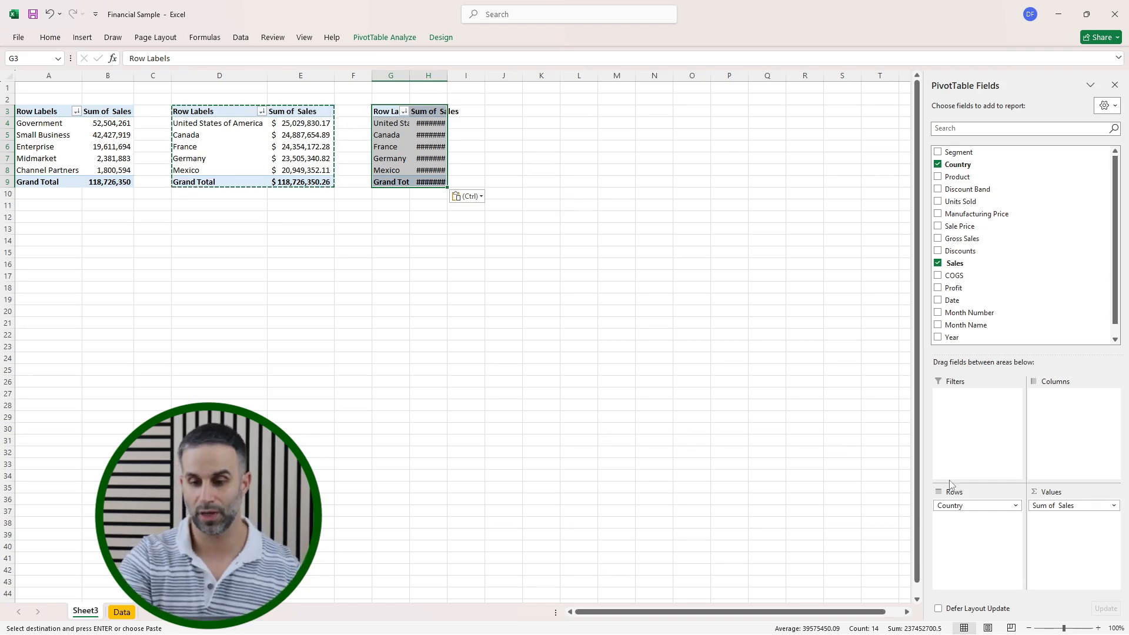
Step: Replace Country with Product as the row field of the copied PivotTable at G3
drag(947, 505, 993, 253)
scroll(996, 235, up, 1)
drag(970, 179, 976, 536)
click(541, 205)
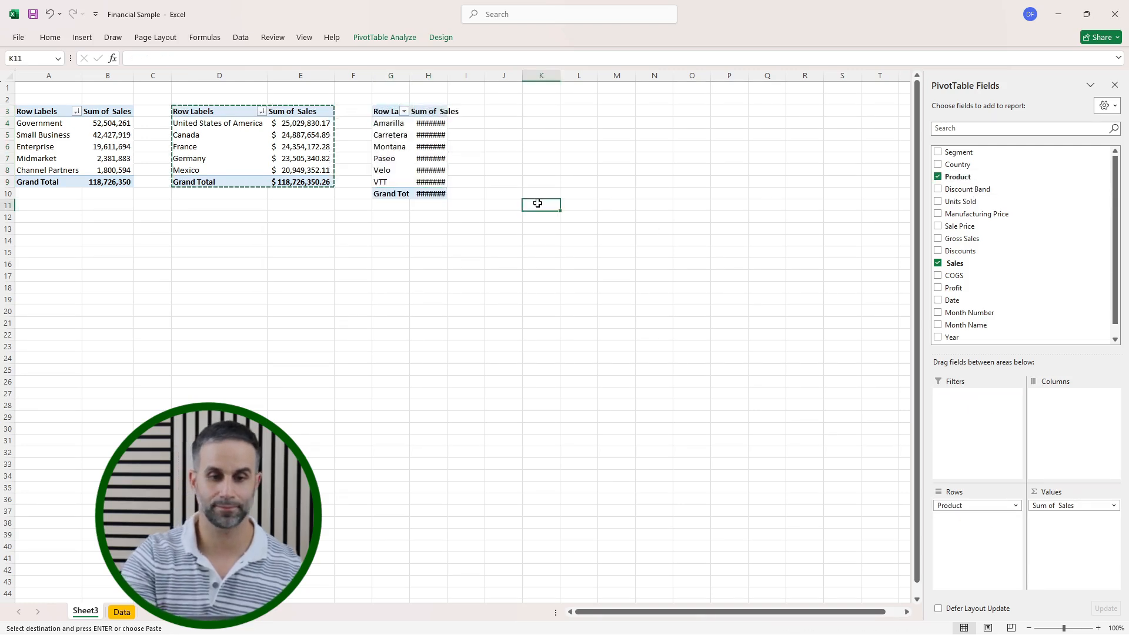
Step: Format the country PivotTable's sales values as Number with a thousands separator and 0 decimal places
click(320, 135)
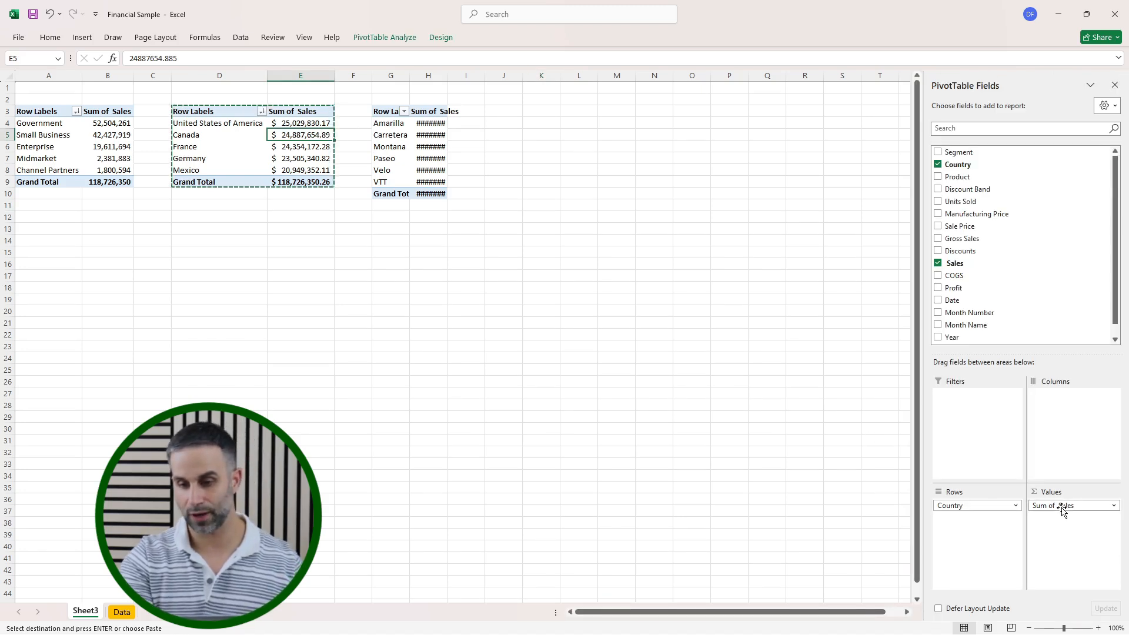
click(1062, 506)
click(1057, 495)
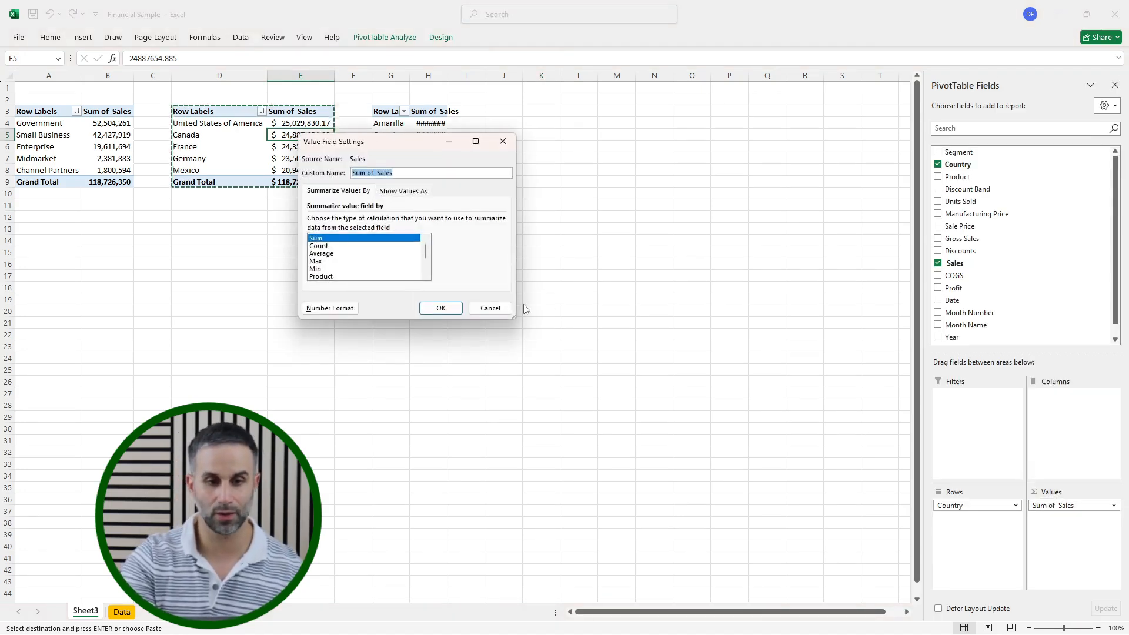
click(336, 308)
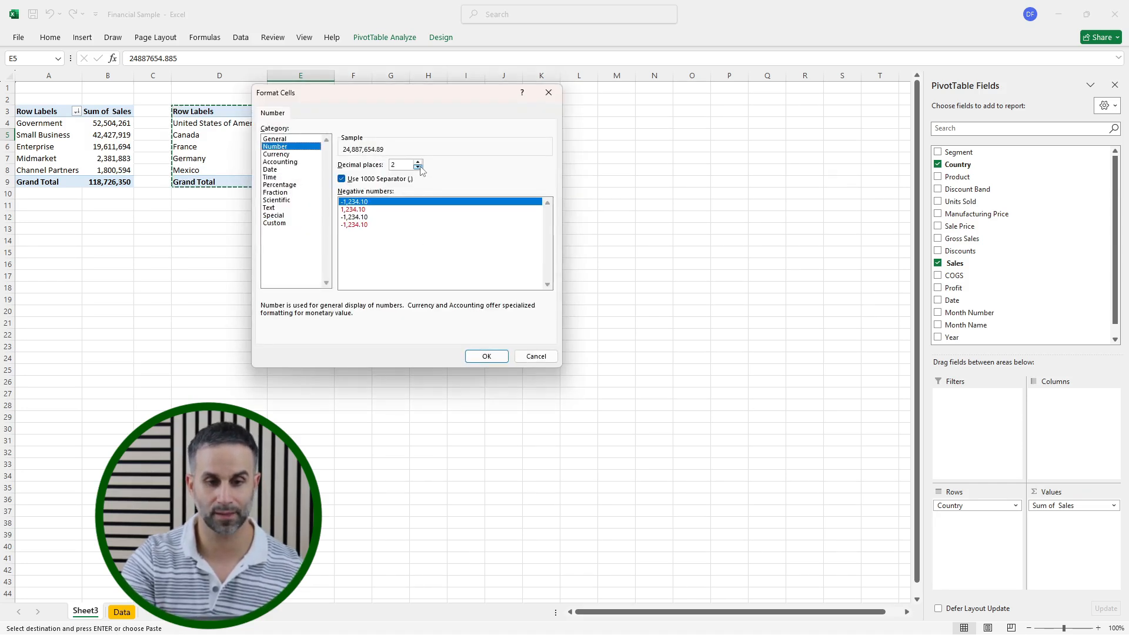
click(480, 354)
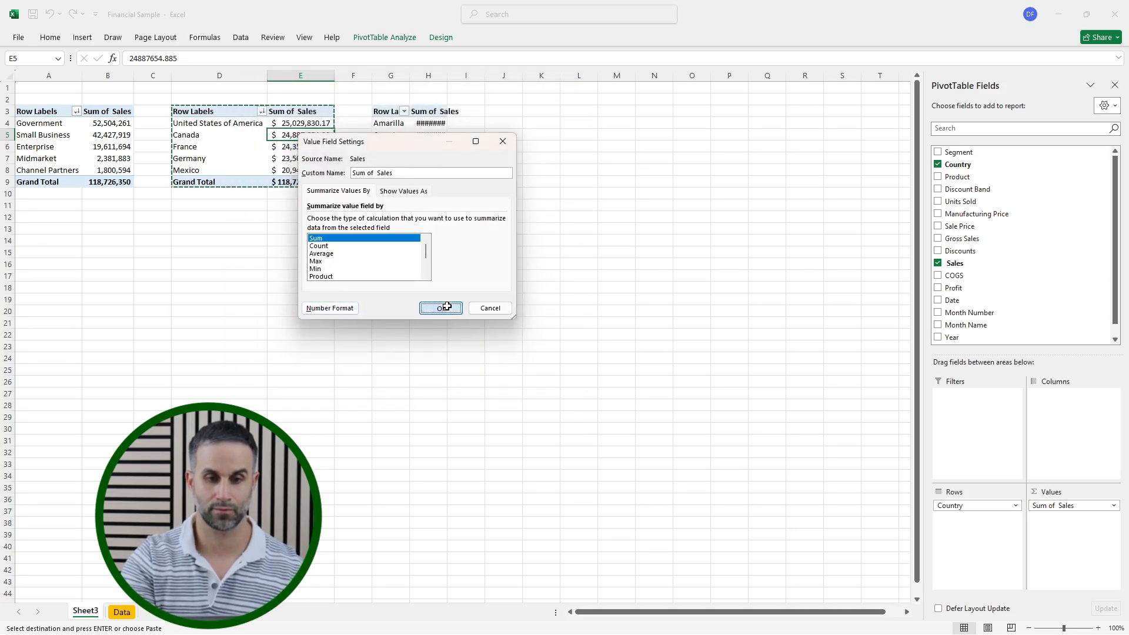
click(441, 305)
Step: Sort the product PivotTable by sales from largest to smallest and widen columns G and H to fit its contents
right_click(431, 159)
mouse_move(505, 274)
click(592, 292)
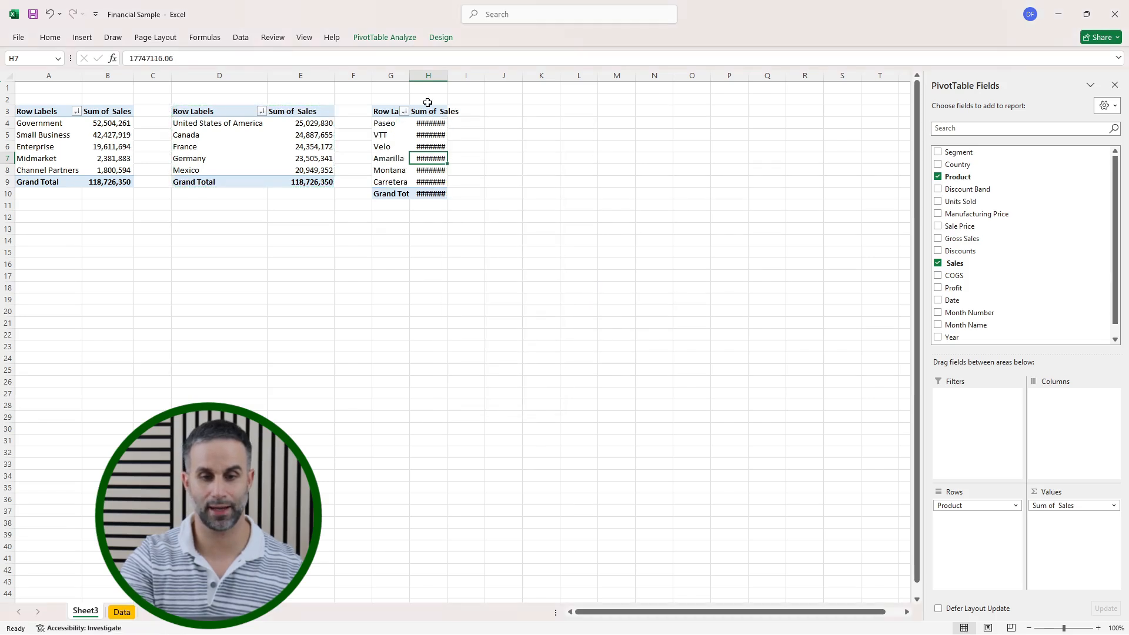
drag(410, 75, 440, 75)
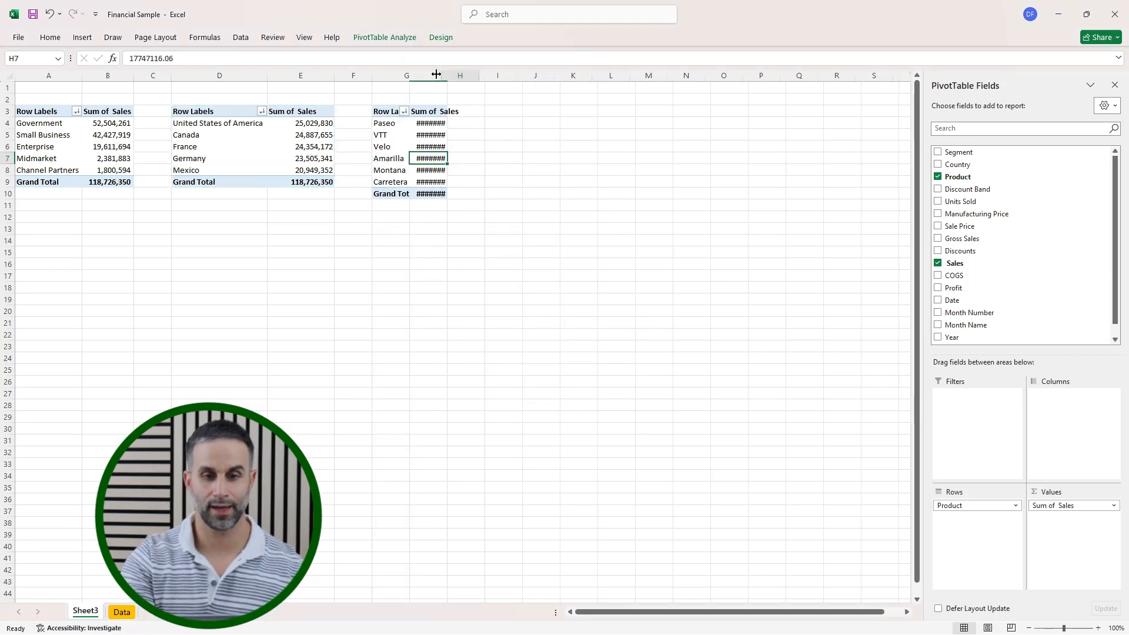
double_click(480, 76)
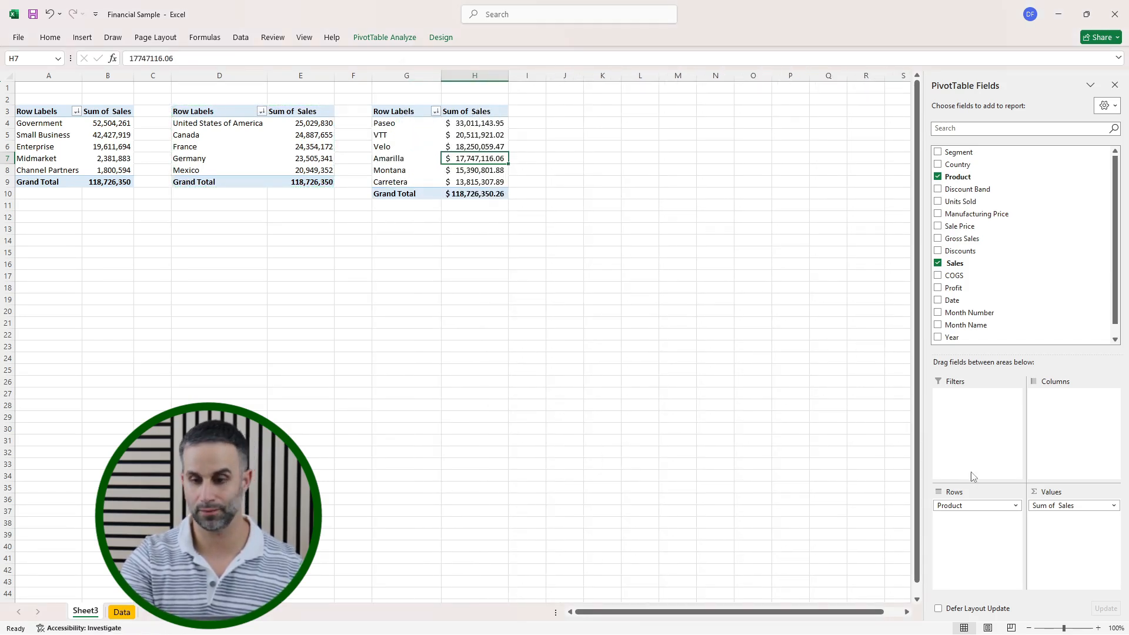
Step: Format the product PivotTable's sales values as Number with a thousands separator and 0 decimal places
click(1050, 506)
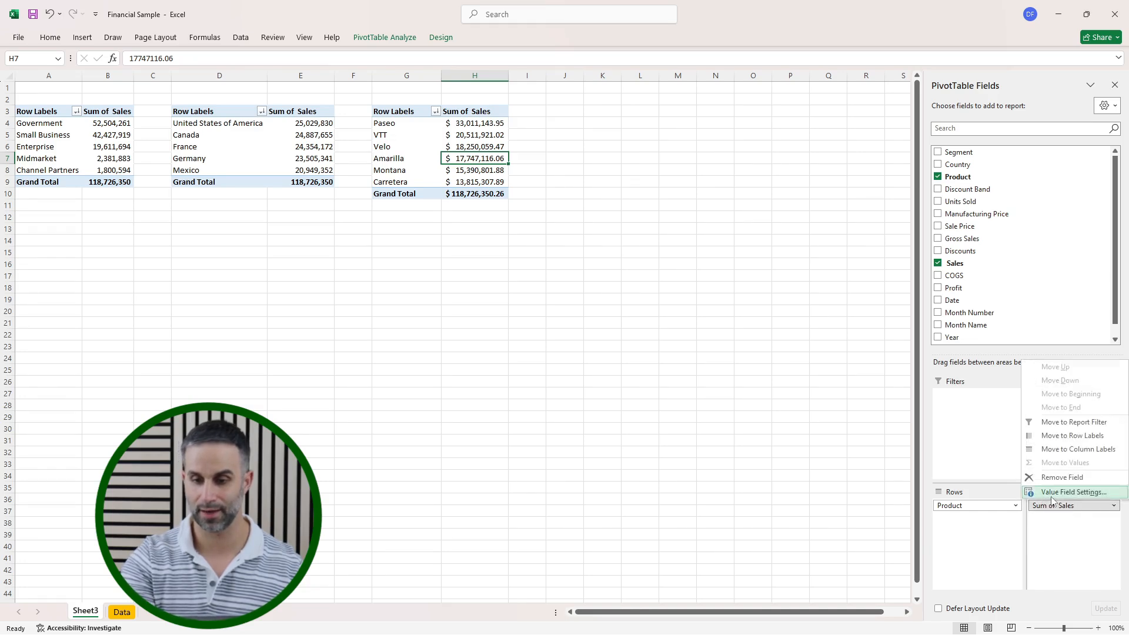
click(1051, 497)
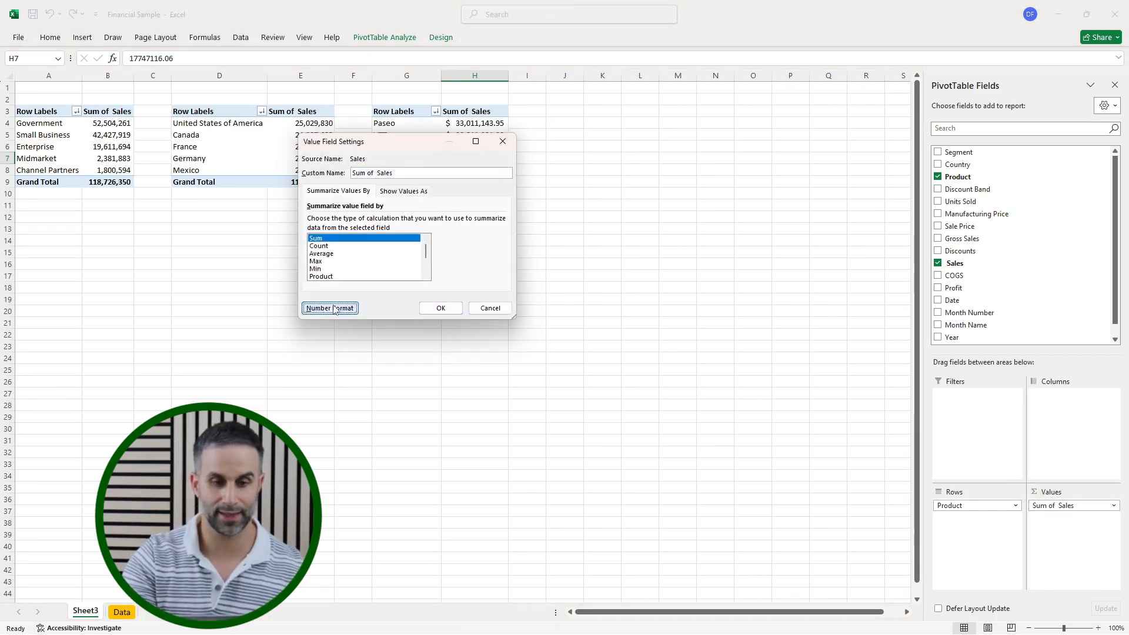
click(330, 309)
click(283, 146)
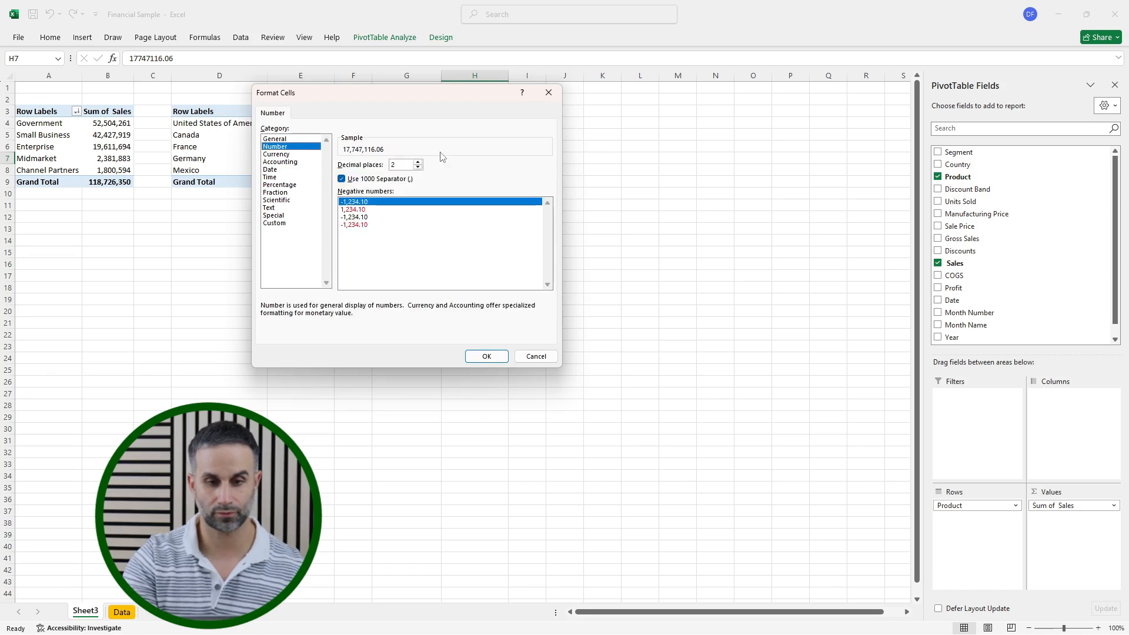
double_click(419, 168)
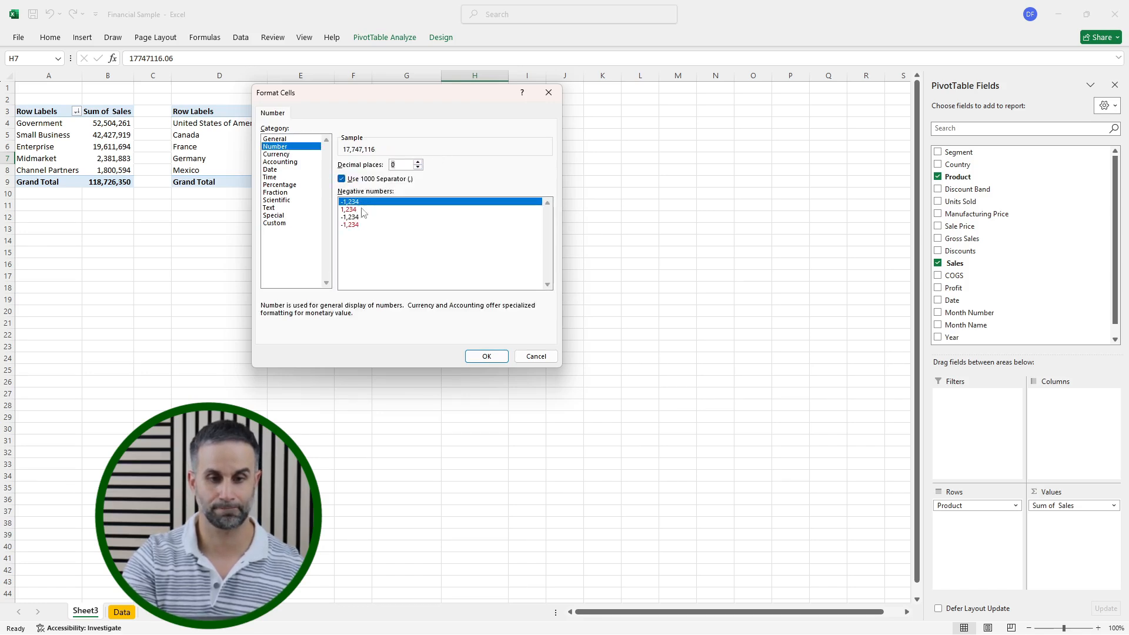
click(487, 356)
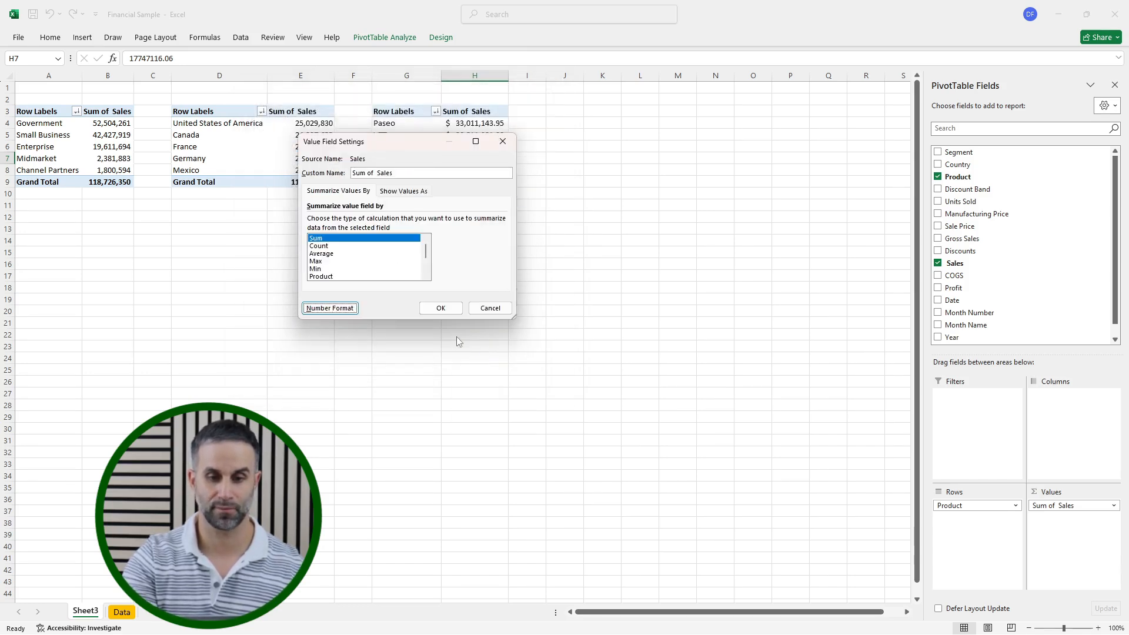
click(441, 308)
click(396, 246)
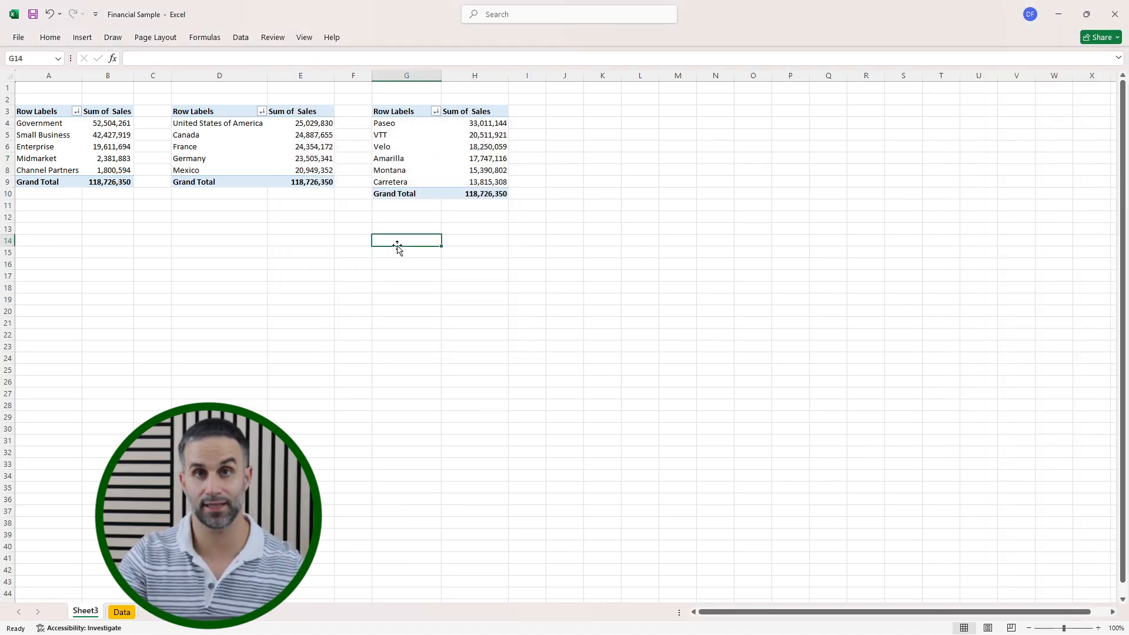
Step: Copy the whole product PivotTable and paste the duplicate at cell A15
key(ctrl+Up)
key(ctrl+Up)
key(ctrl+a)
key(ctrl+c)
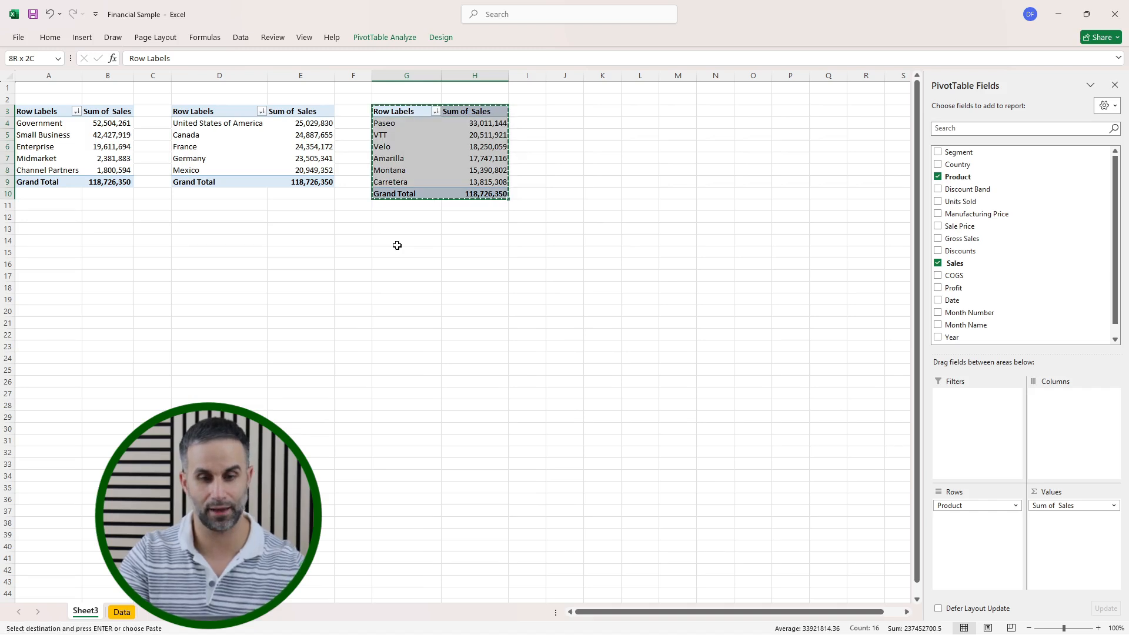
key(Down)
key(Down)
key(Down)
key(Down)
key(Down)
key(Down)
key(Down)
key(Down)
key(Down)
key(Down)
key(Down)
key(Down)
key(Home)
key(ctrl+v)
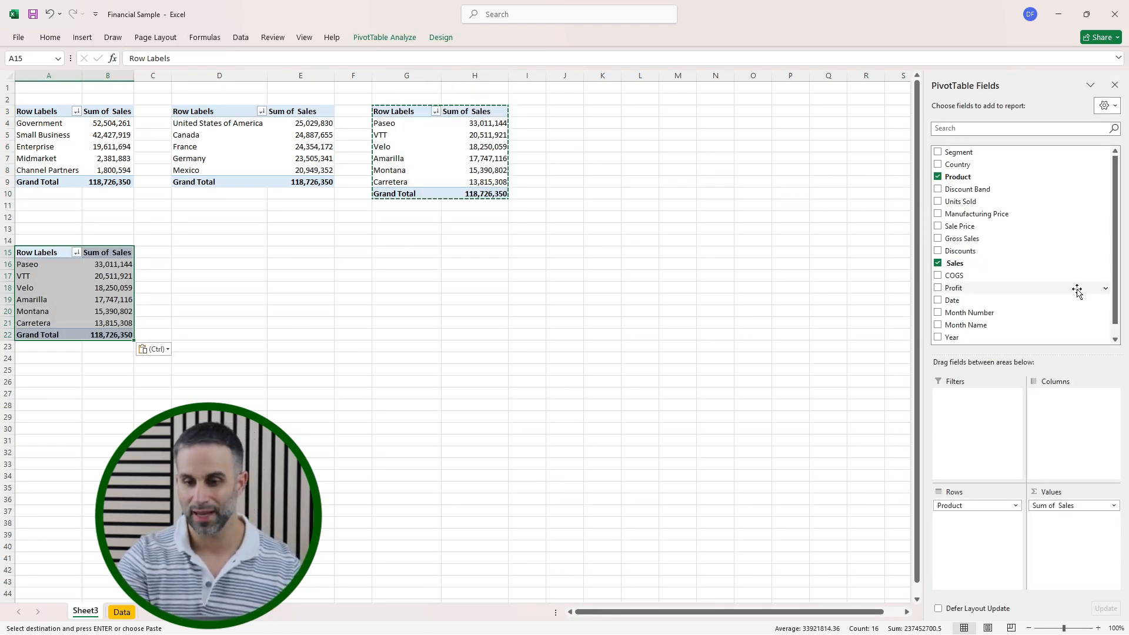
Step: Add Month Number as columns and Year as a report filter to the PivotTable at A15
scroll(1076, 291, down, 1)
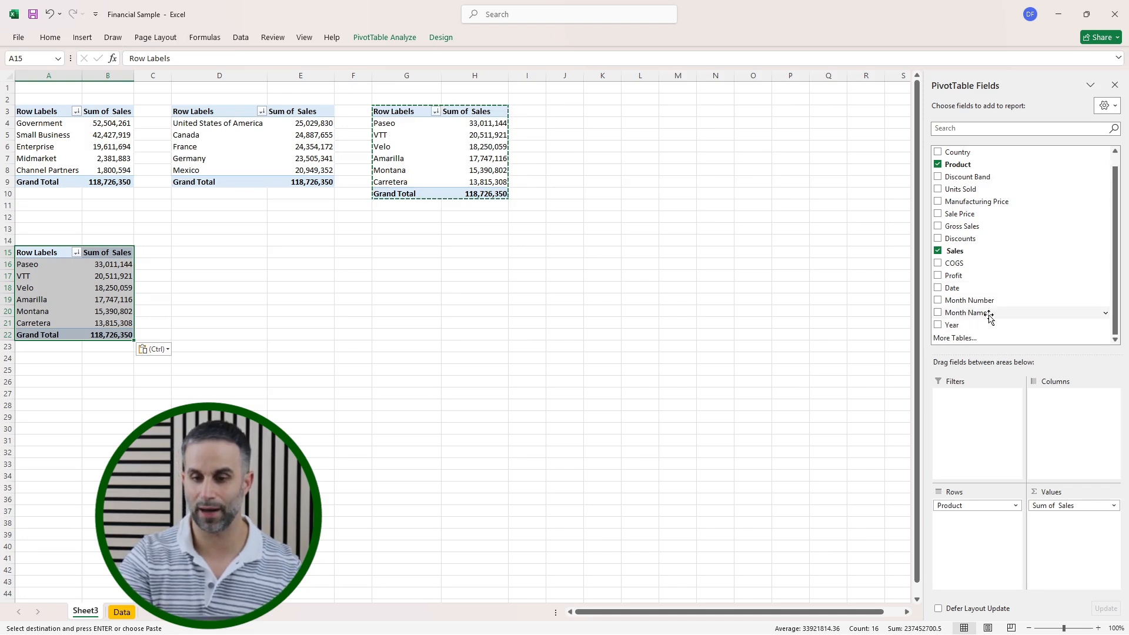
drag(990, 305, 1099, 423)
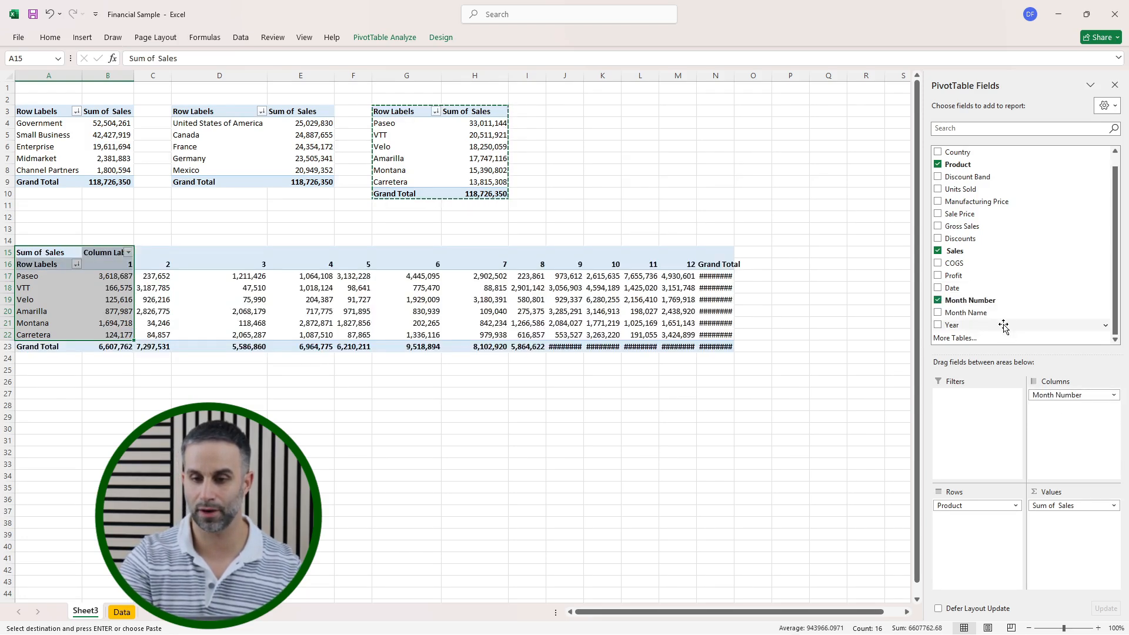
drag(953, 324, 964, 416)
click(223, 243)
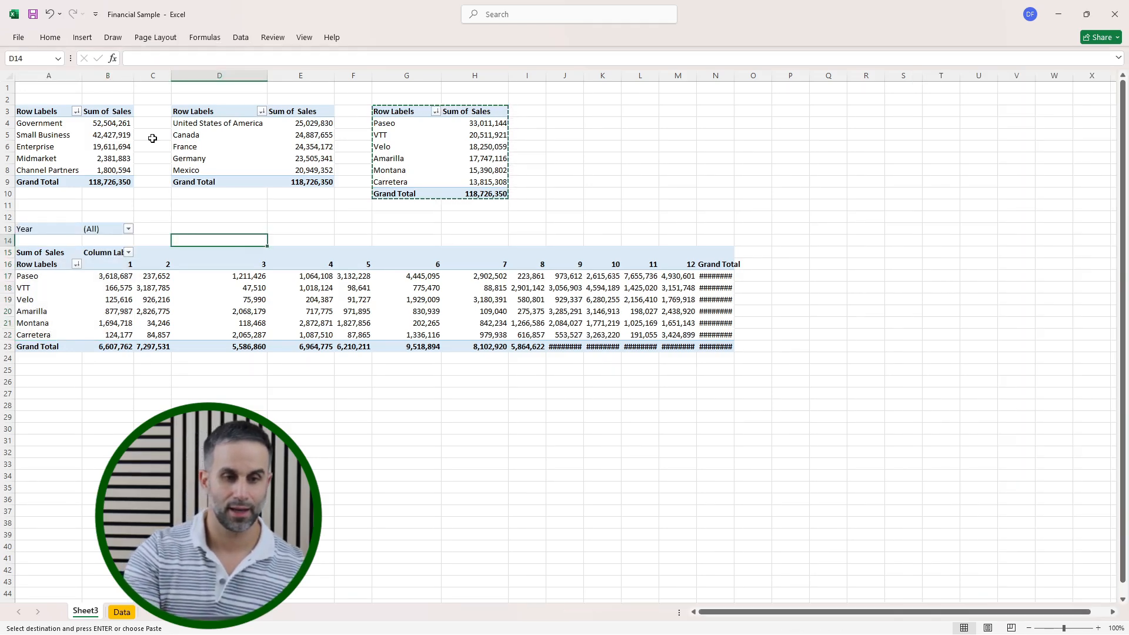
Step: Set columns B through N to one uniform width that fits the monthly sales figures and totals
drag(104, 75, 718, 227)
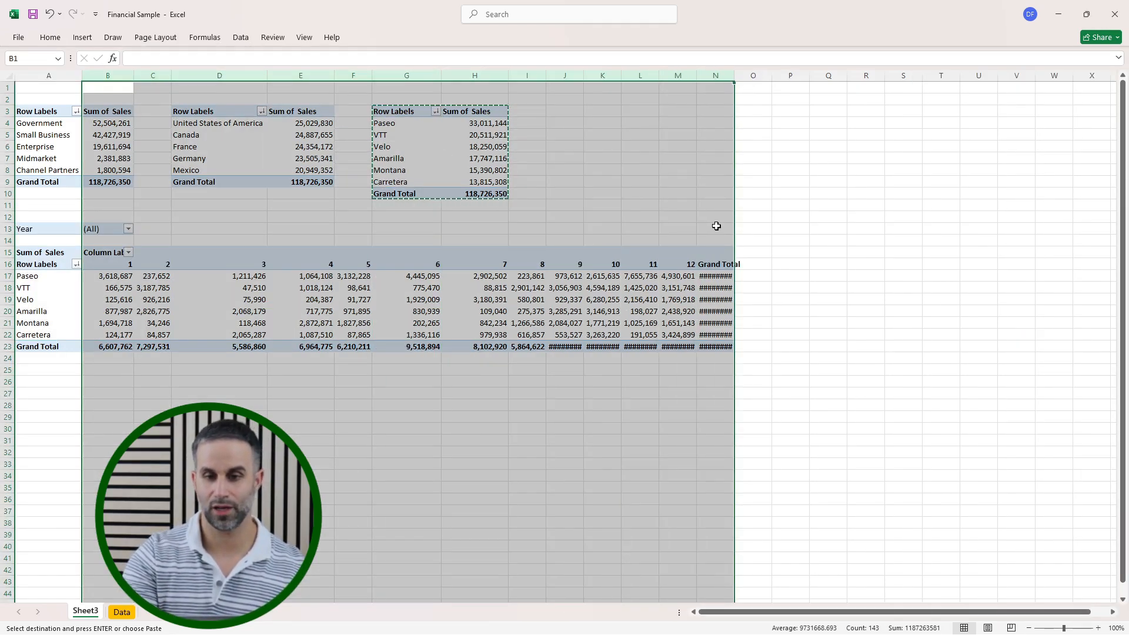
right_click(586, 171)
click(639, 356)
key(Return)
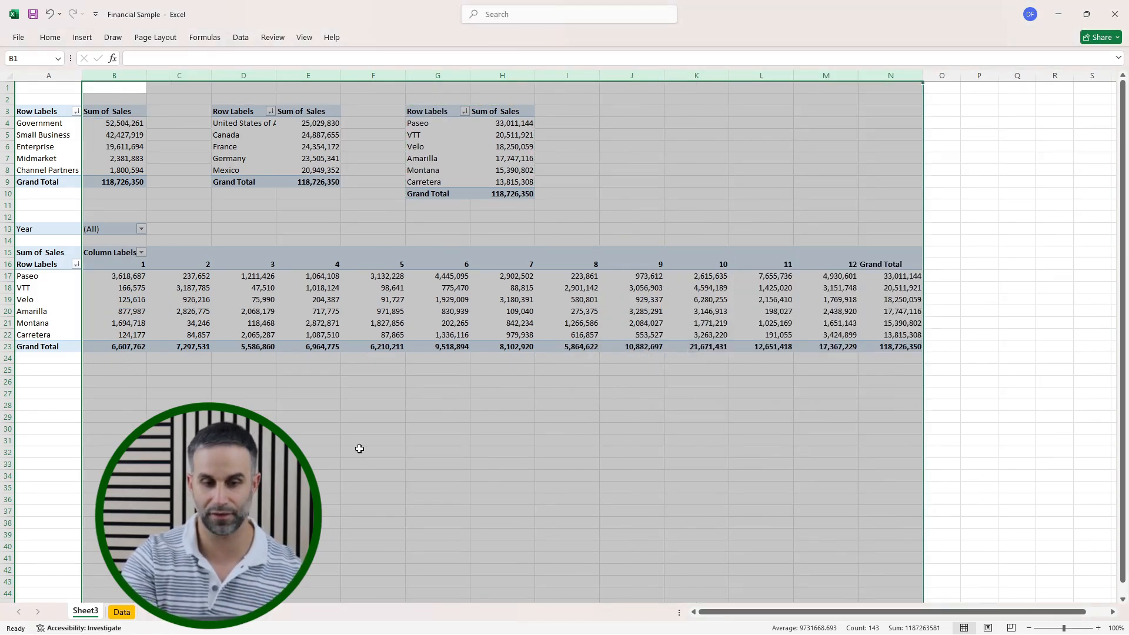
click(176, 417)
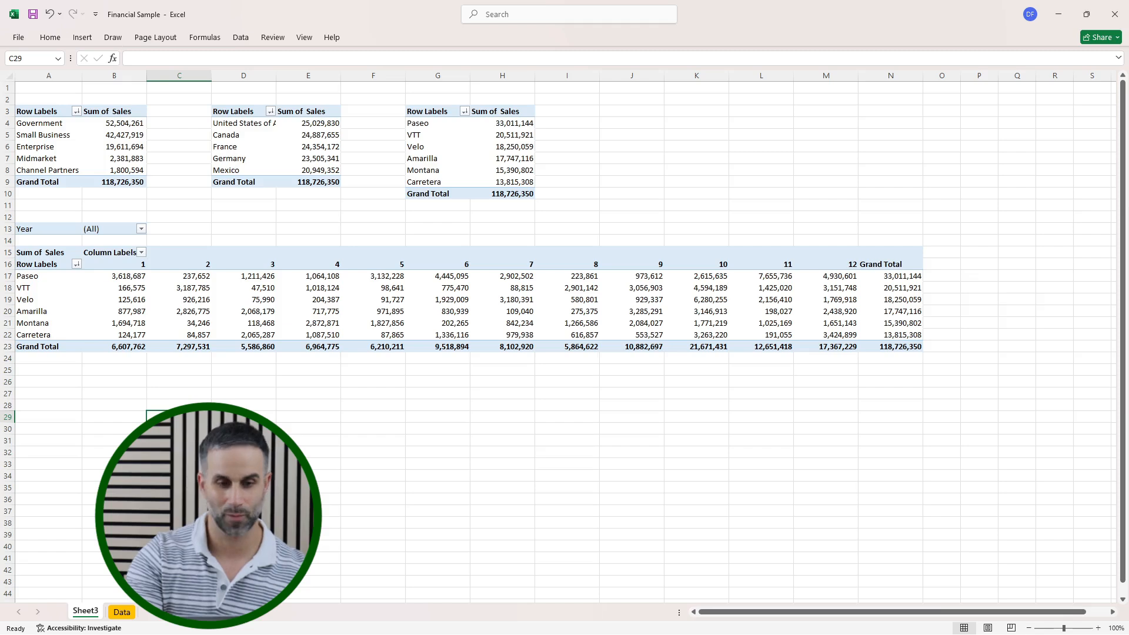
Step: Filter the monthly product PivotTable to the year 2014
click(139, 229)
click(141, 230)
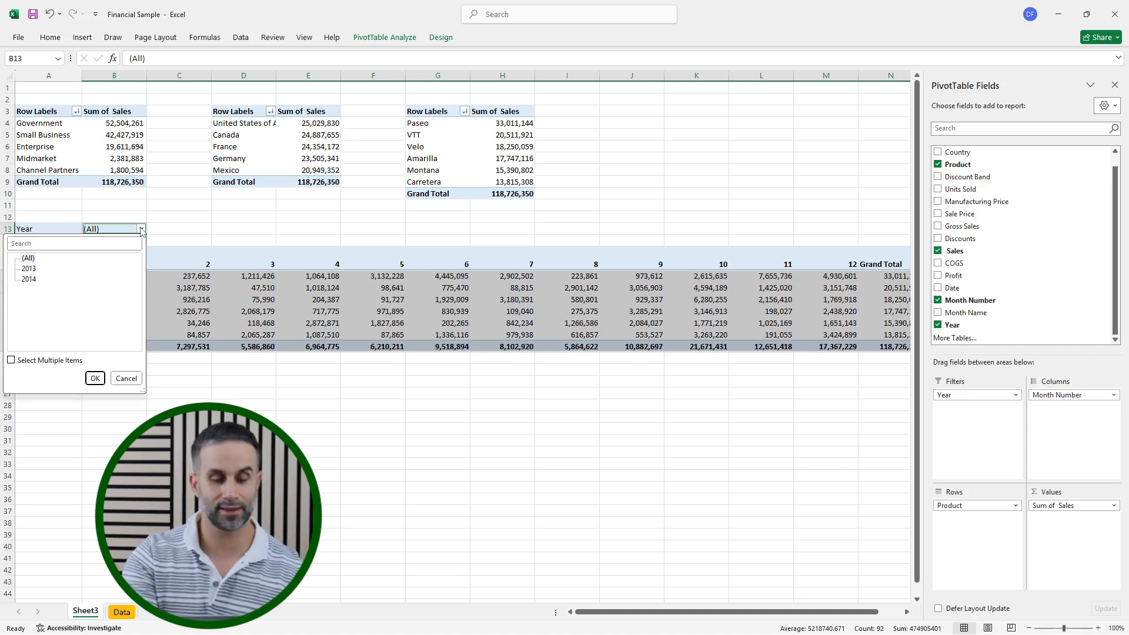
click(29, 280)
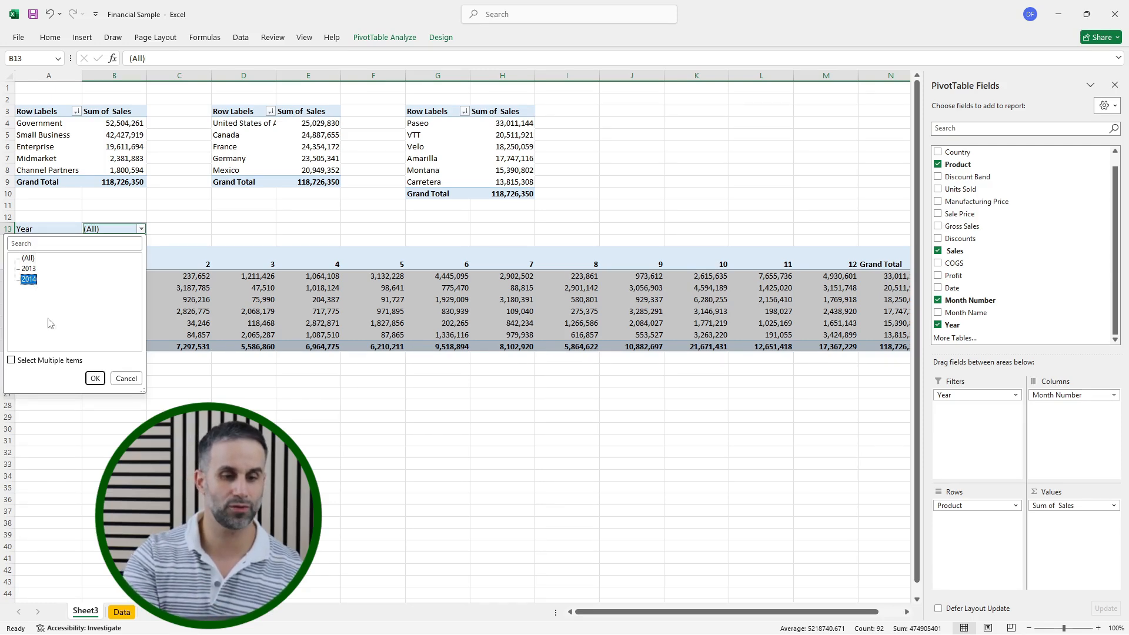
click(95, 378)
click(179, 429)
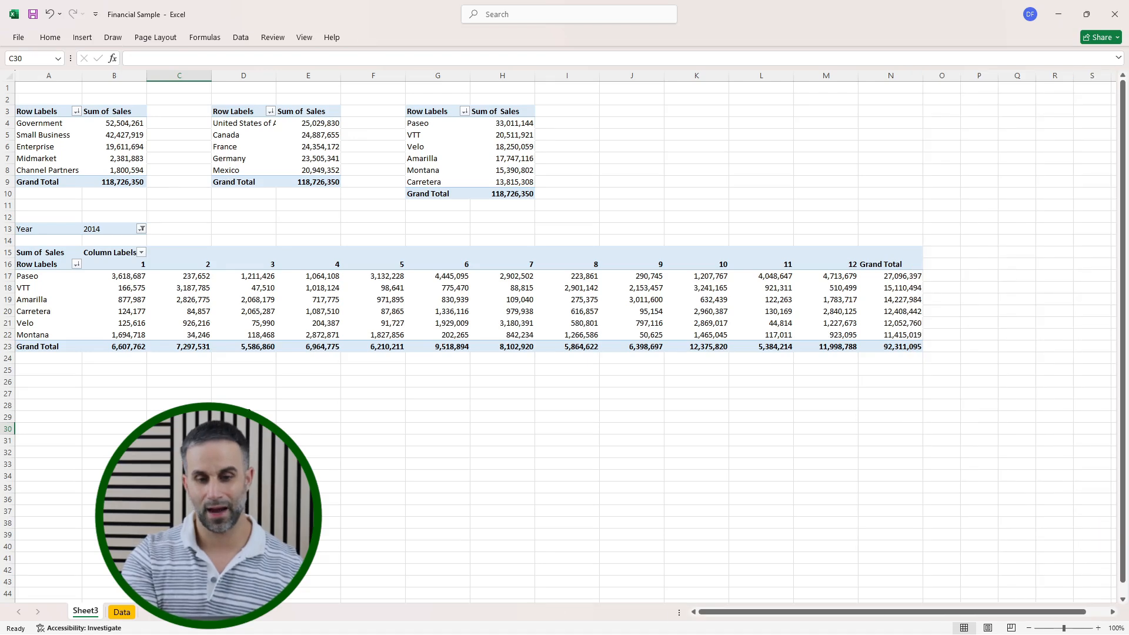
Step: Hide the PivotTable field list to free up room on the worksheet
click(320, 330)
click(385, 37)
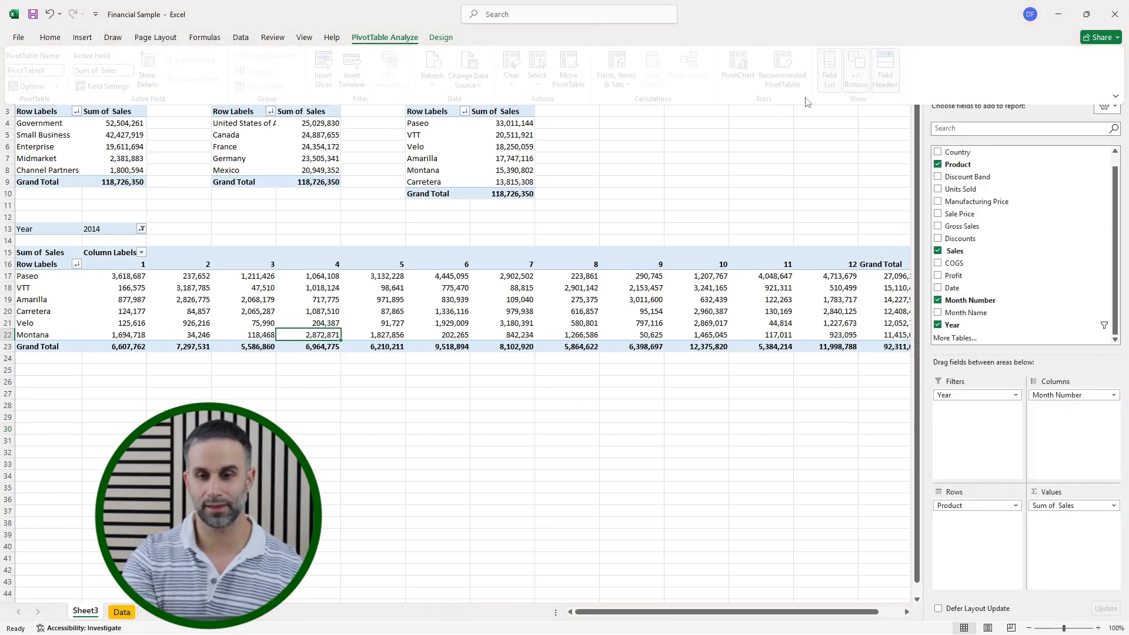
click(838, 76)
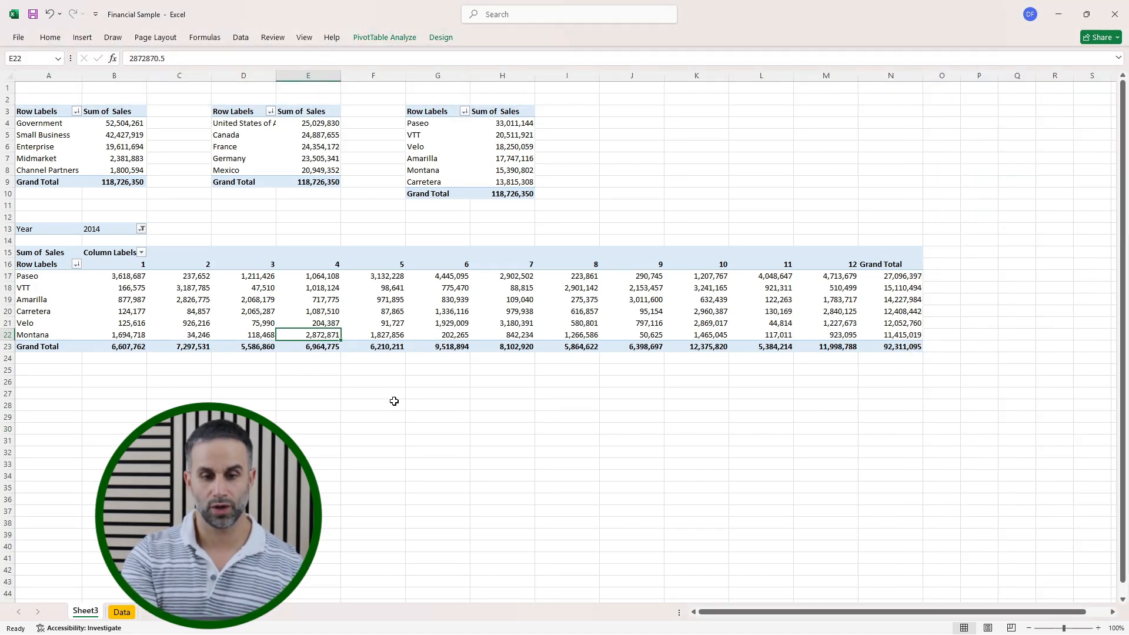
click(394, 403)
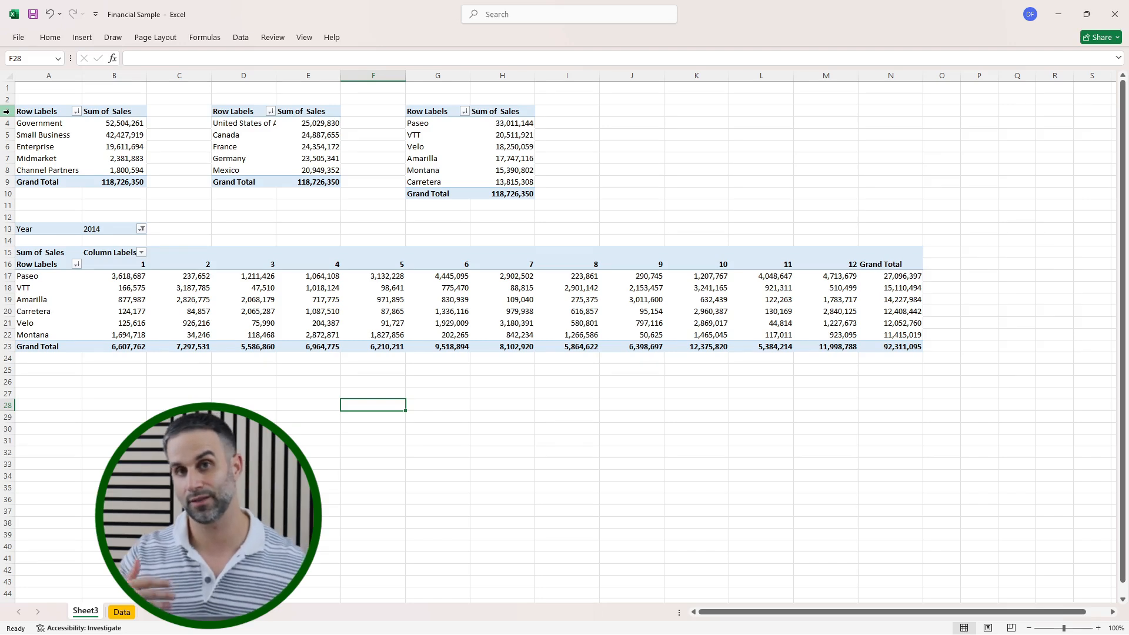
Step: Insert 24 blank rows at row 3, above all the PivotTables
drag(9, 112, 7, 382)
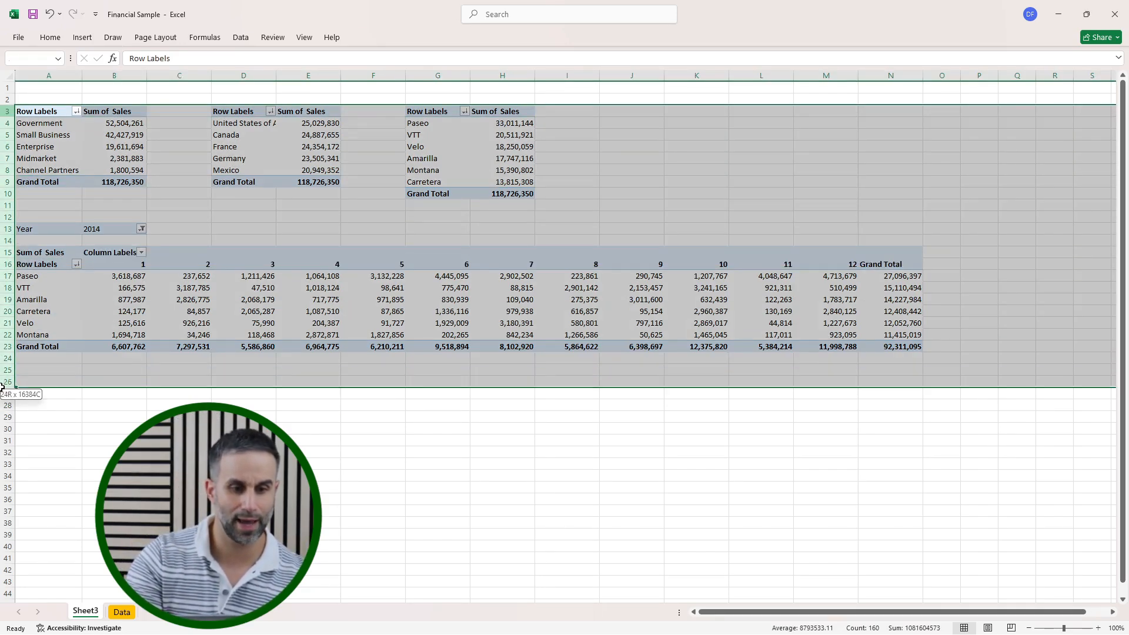
right_click(627, 189)
click(659, 305)
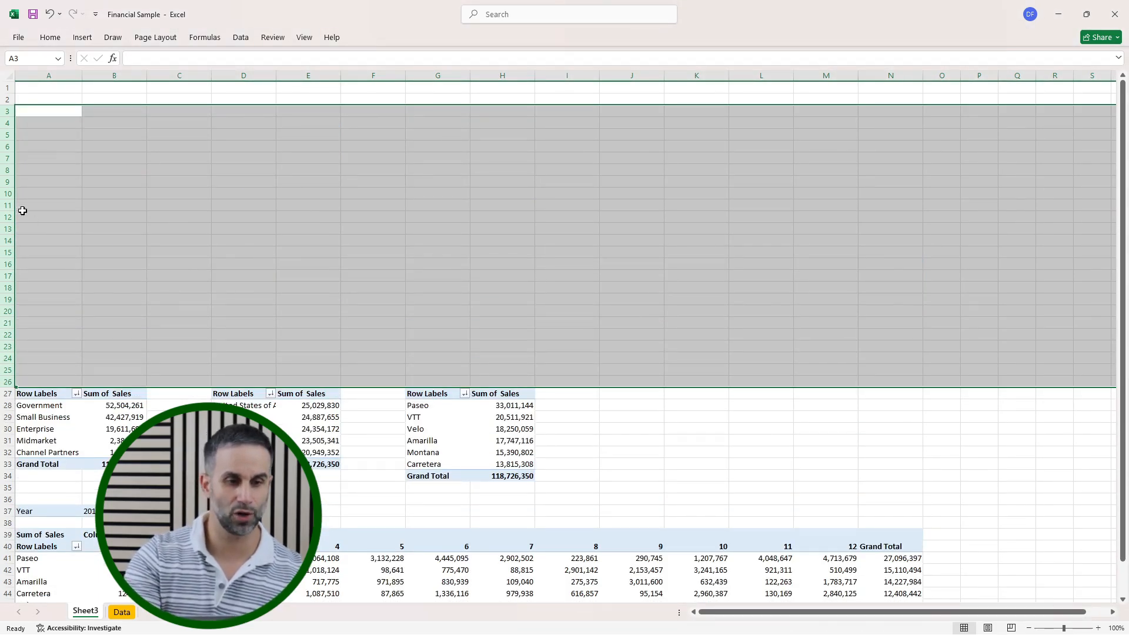
Step: Delete the three blank rows 10 to 12 above the PivotTables
drag(6, 193, 7, 217)
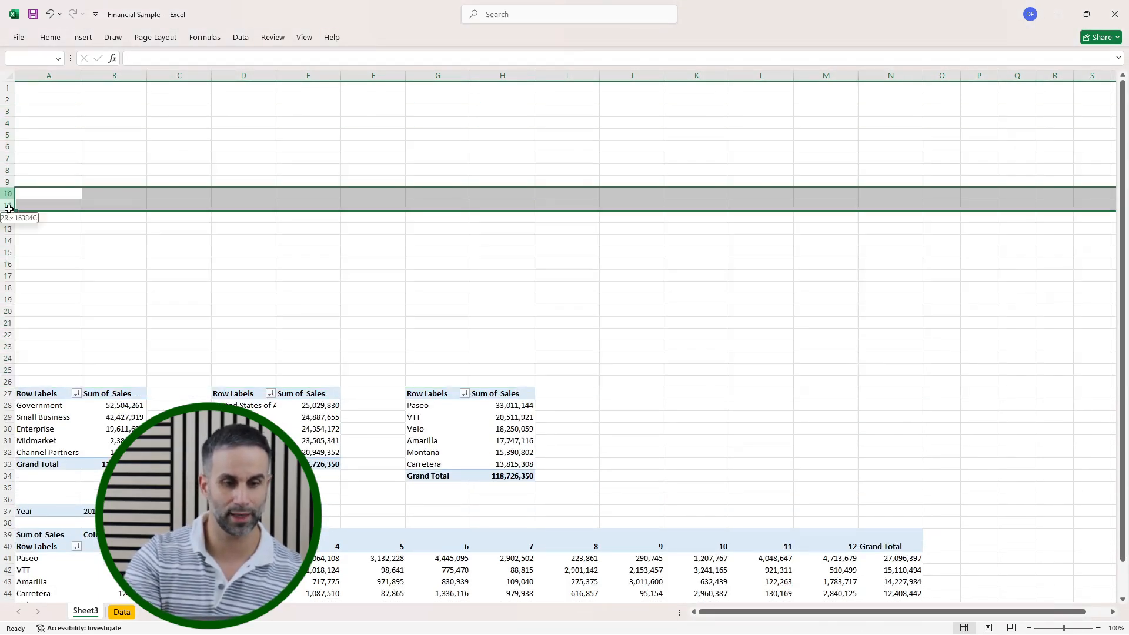
right_click(63, 218)
click(95, 348)
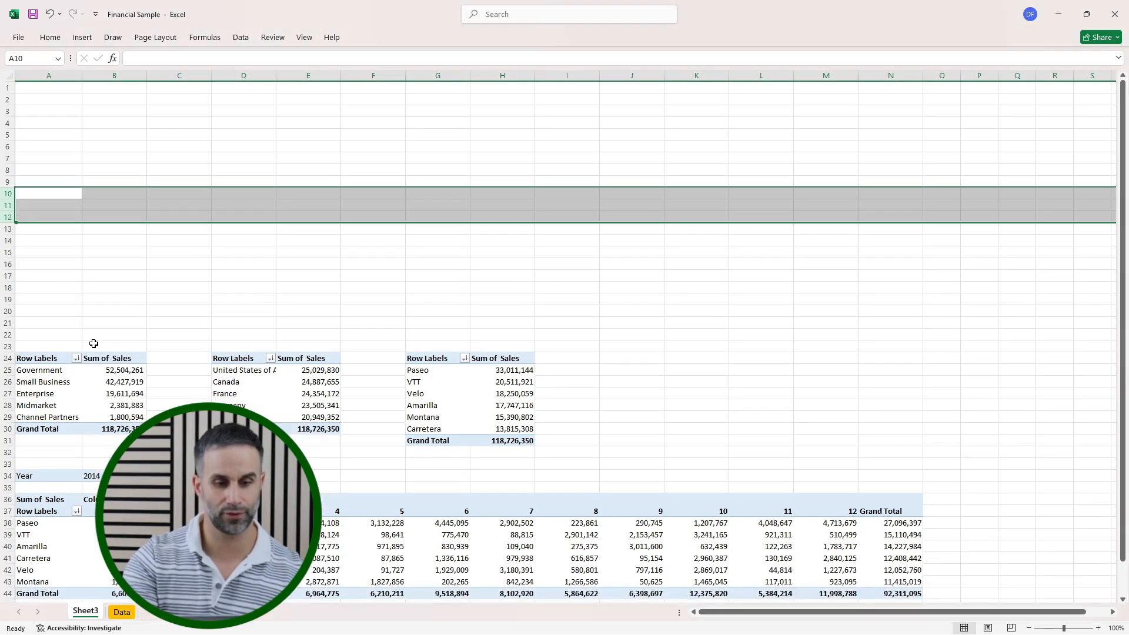
Step: Insert a pie PivotChart based on the segment sales PivotTable
click(69, 382)
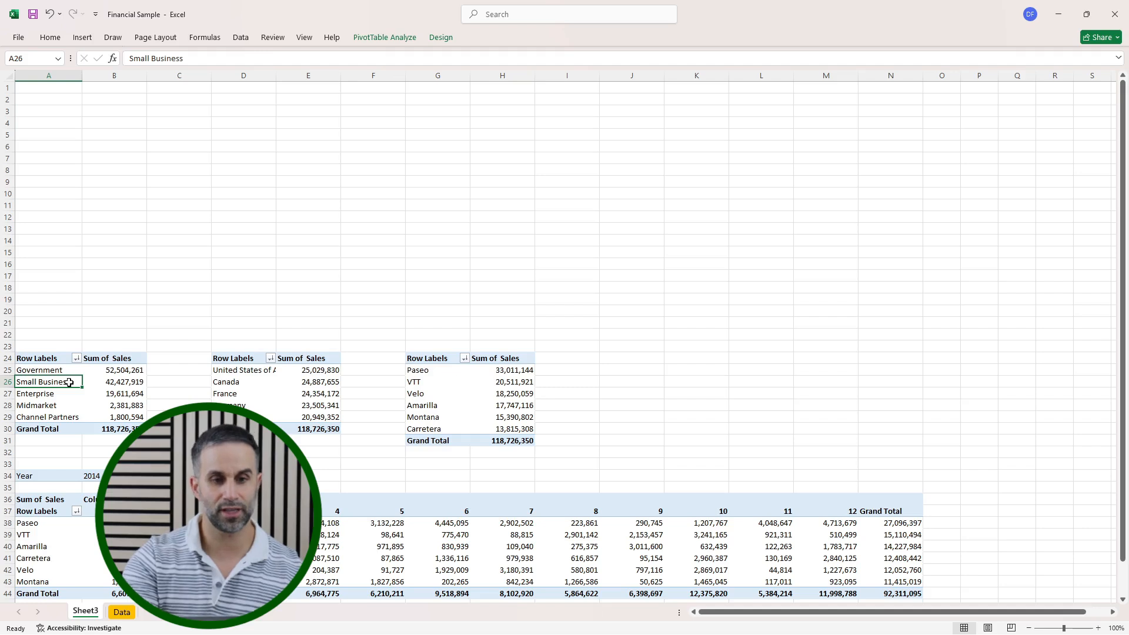
click(371, 39)
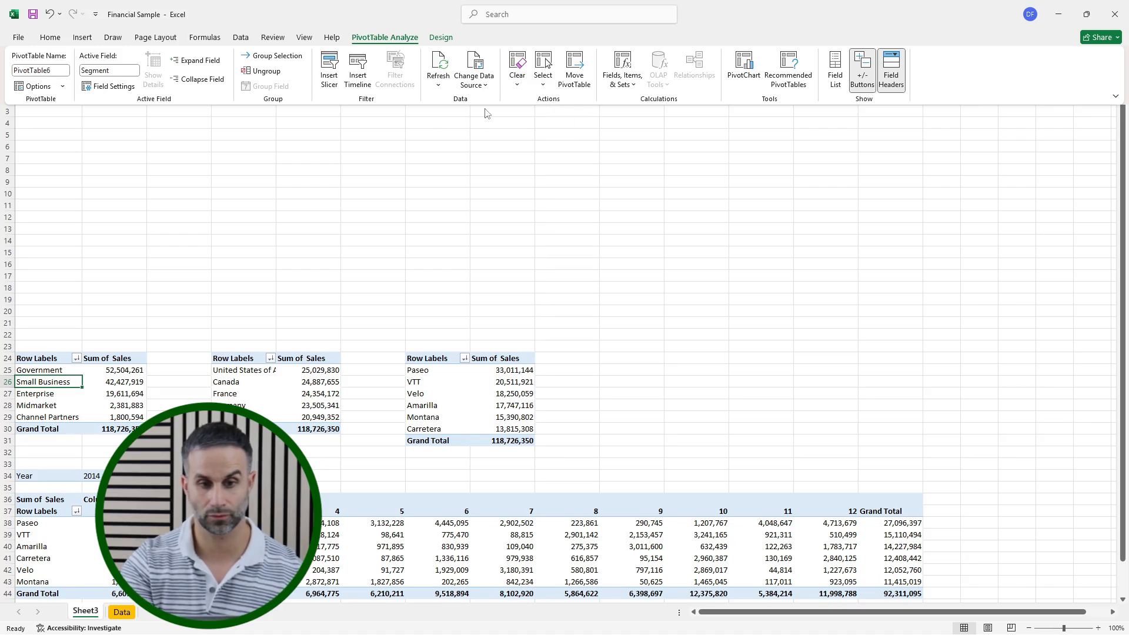
click(744, 67)
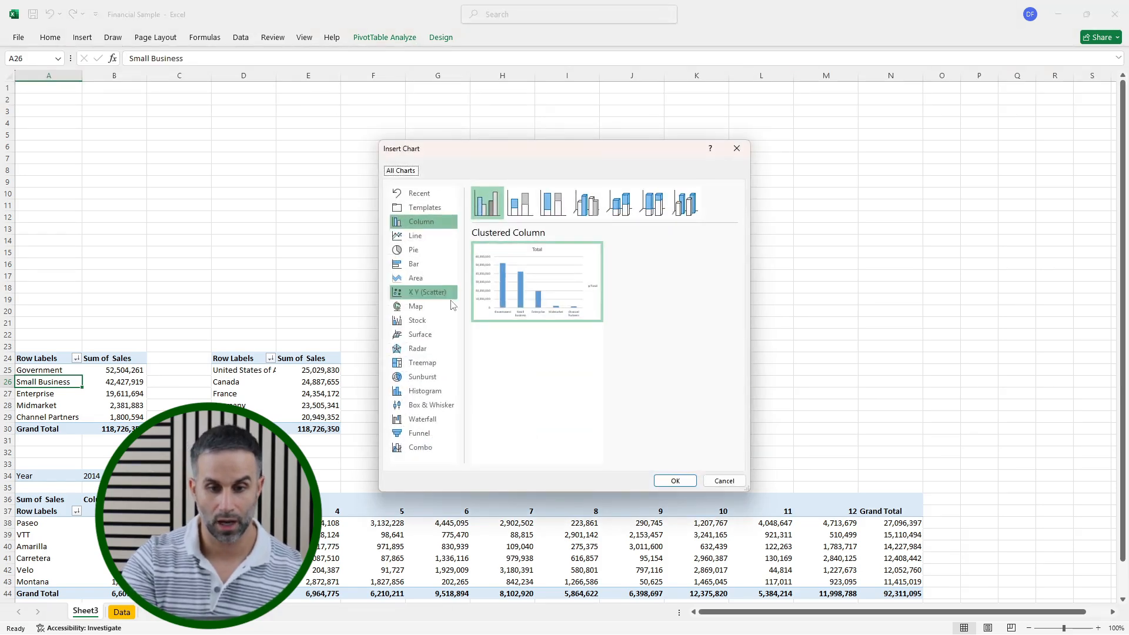
click(418, 250)
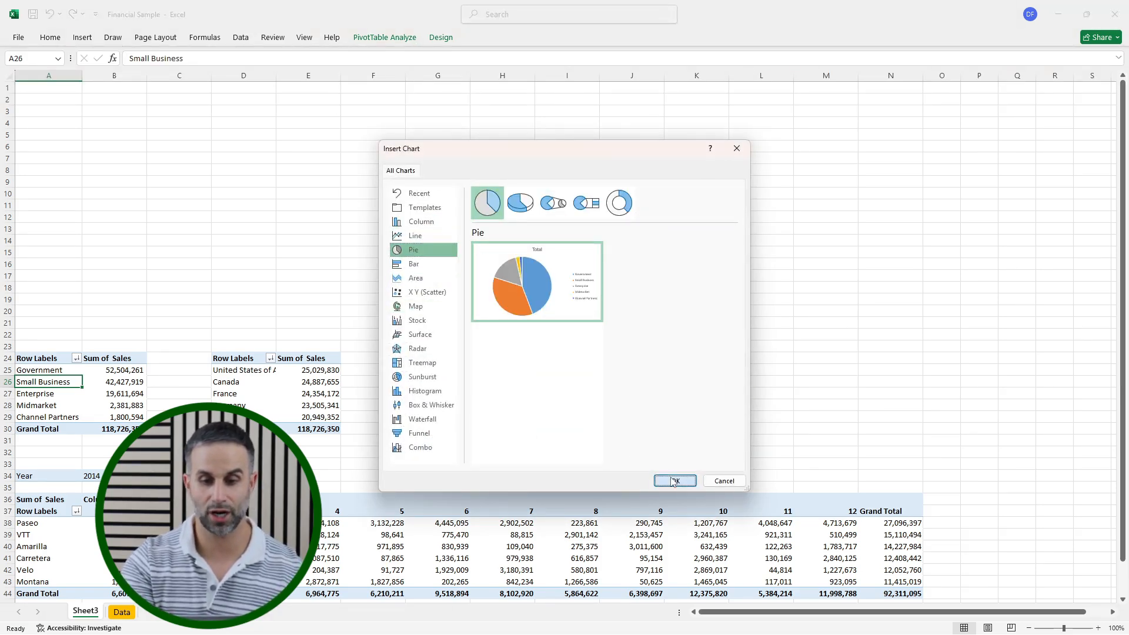
click(672, 480)
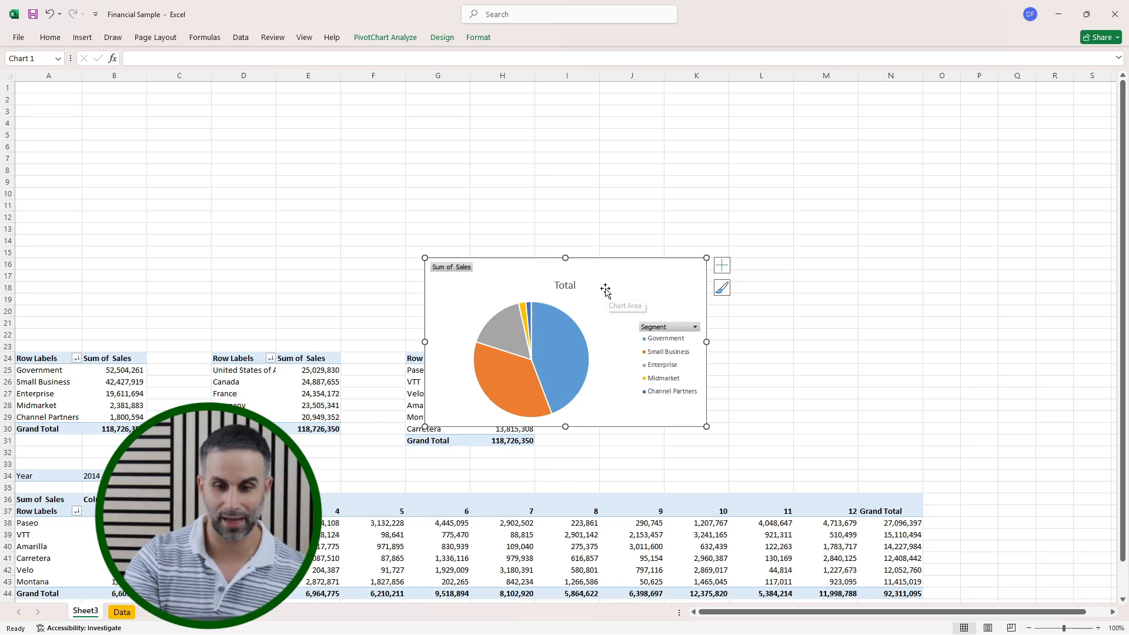
Step: Place the pie chart at row 4 in column A, narrow it to end in column D, and delete its legend
drag(614, 259, 209, 120)
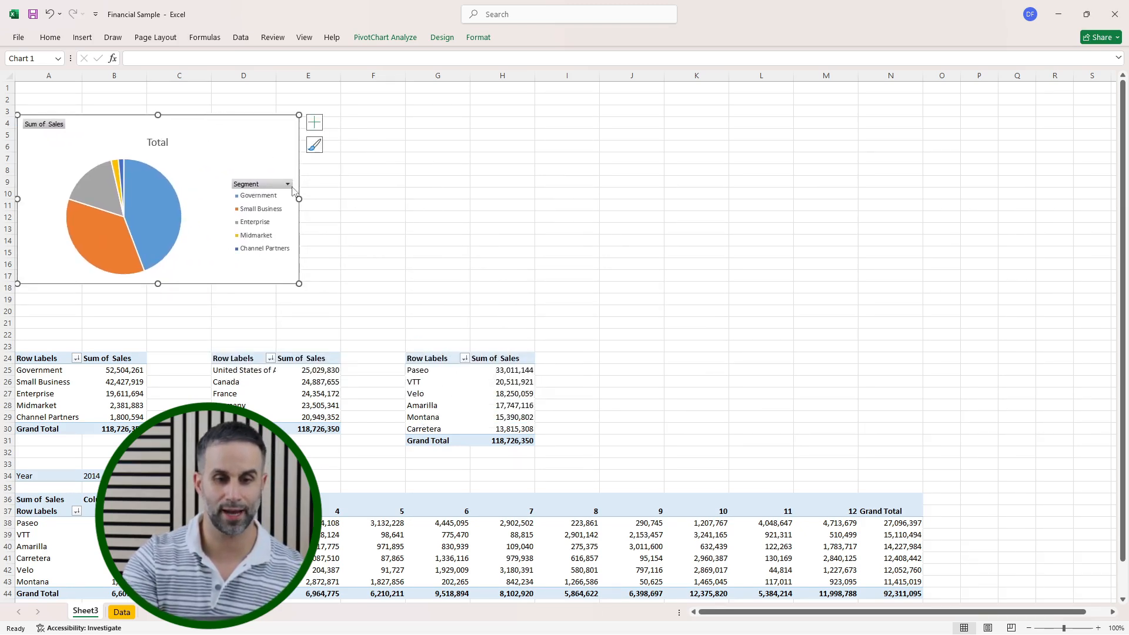
drag(299, 198, 240, 203)
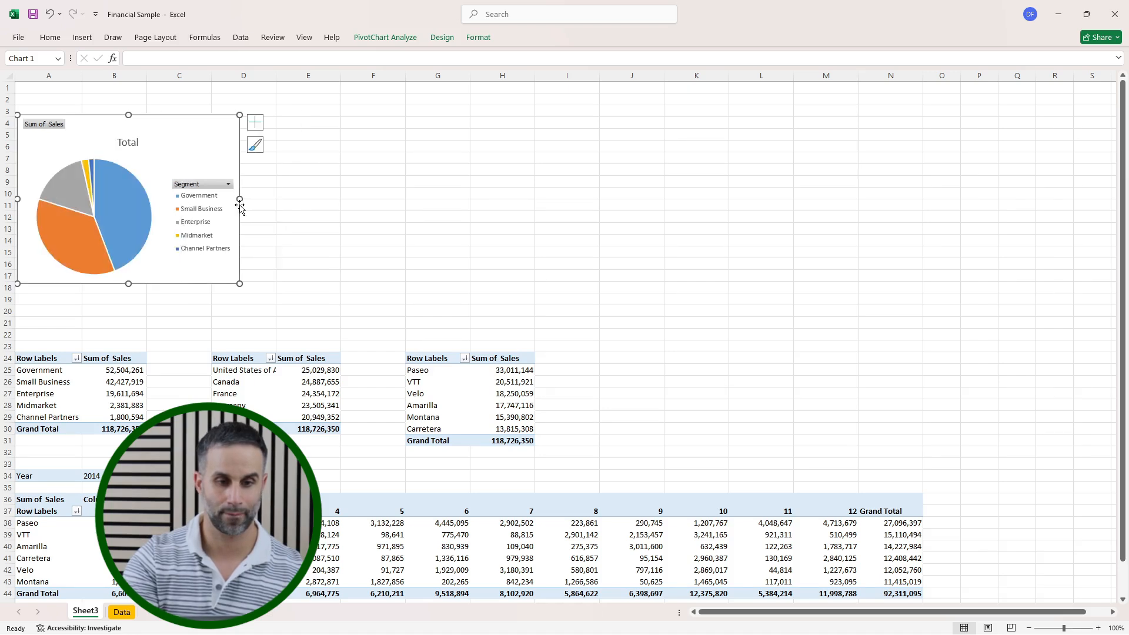
click(201, 212)
key(Delete)
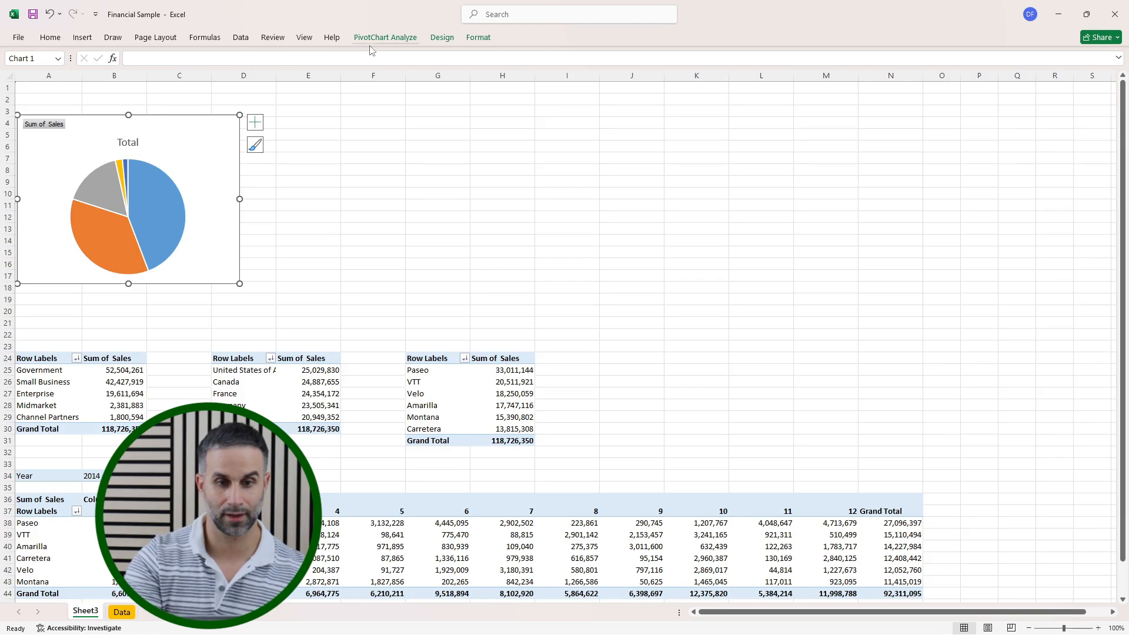
Step: Apply the quick layout that labels the pie slices with segment names and percentages
click(385, 37)
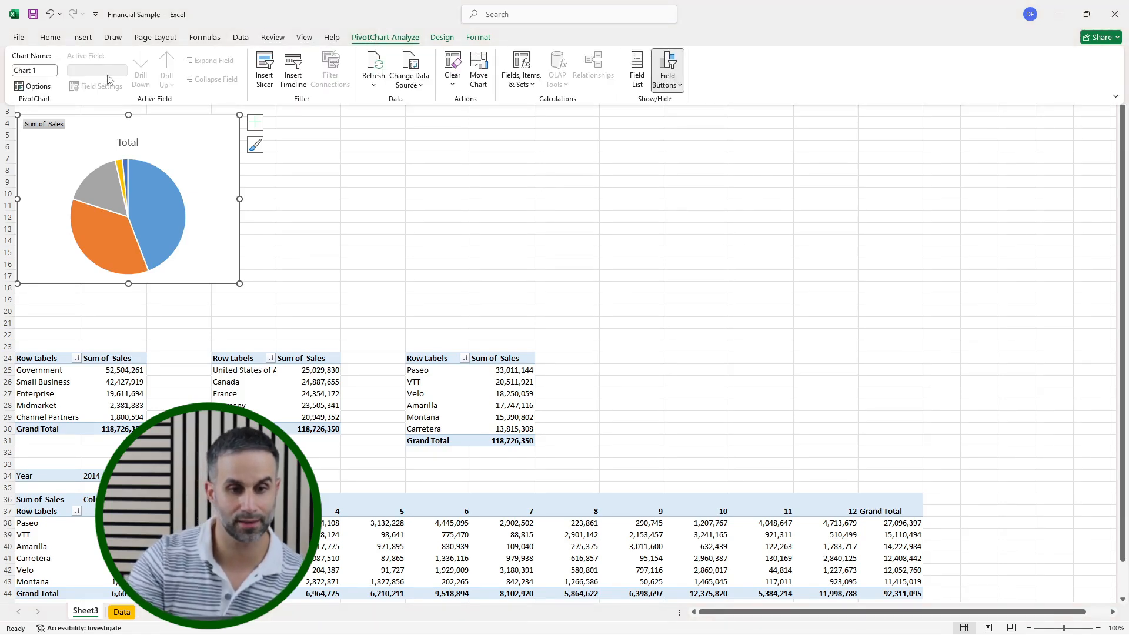
click(446, 39)
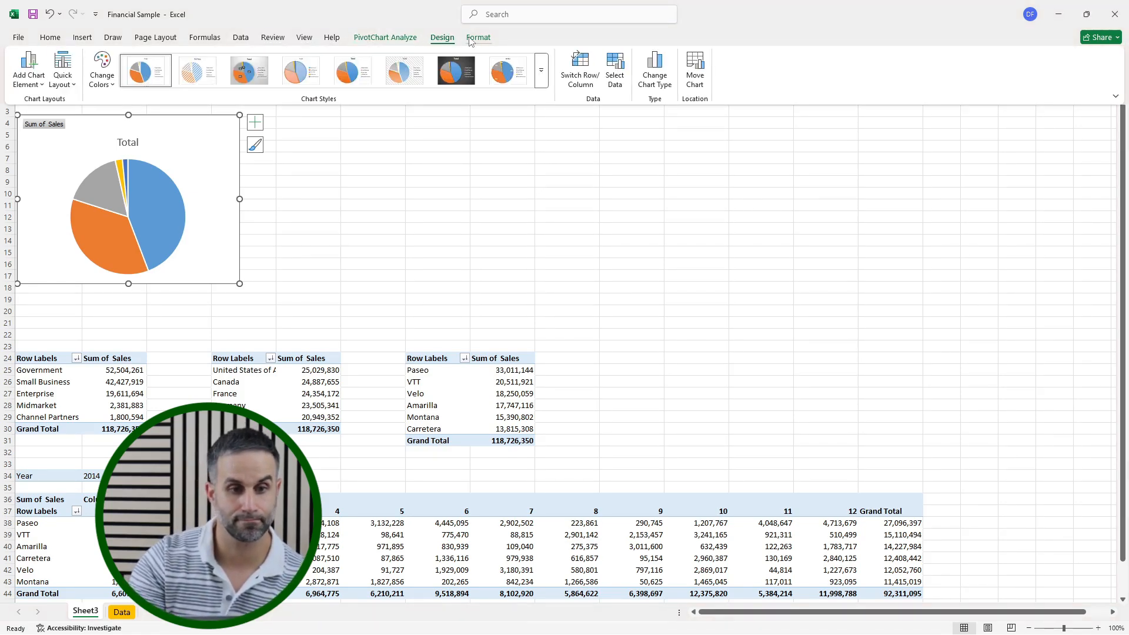
click(60, 74)
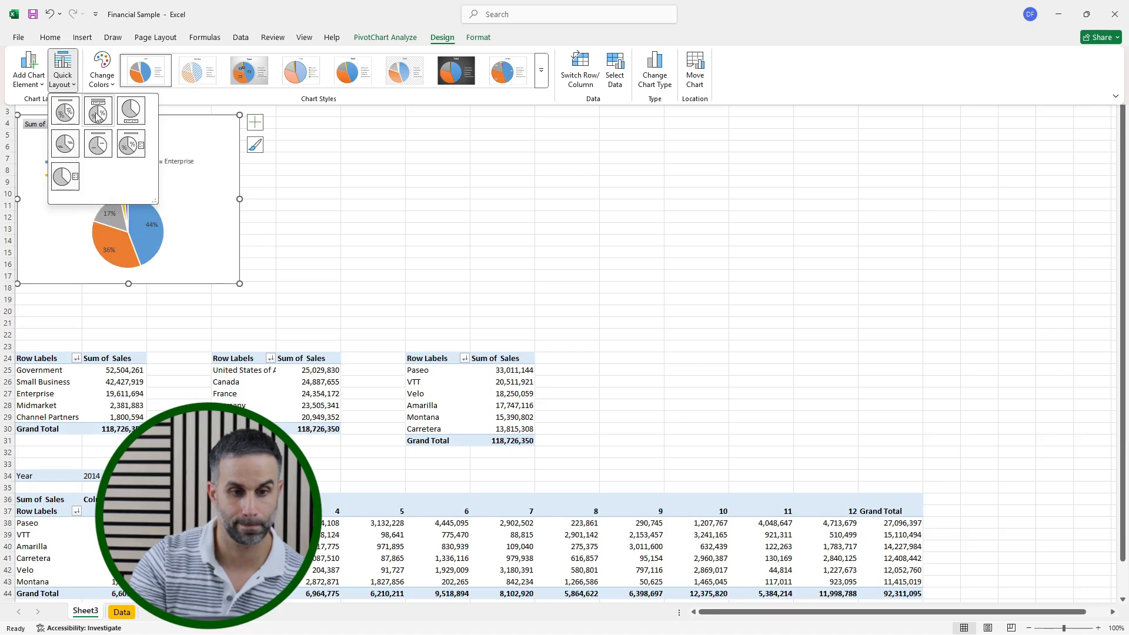
click(67, 114)
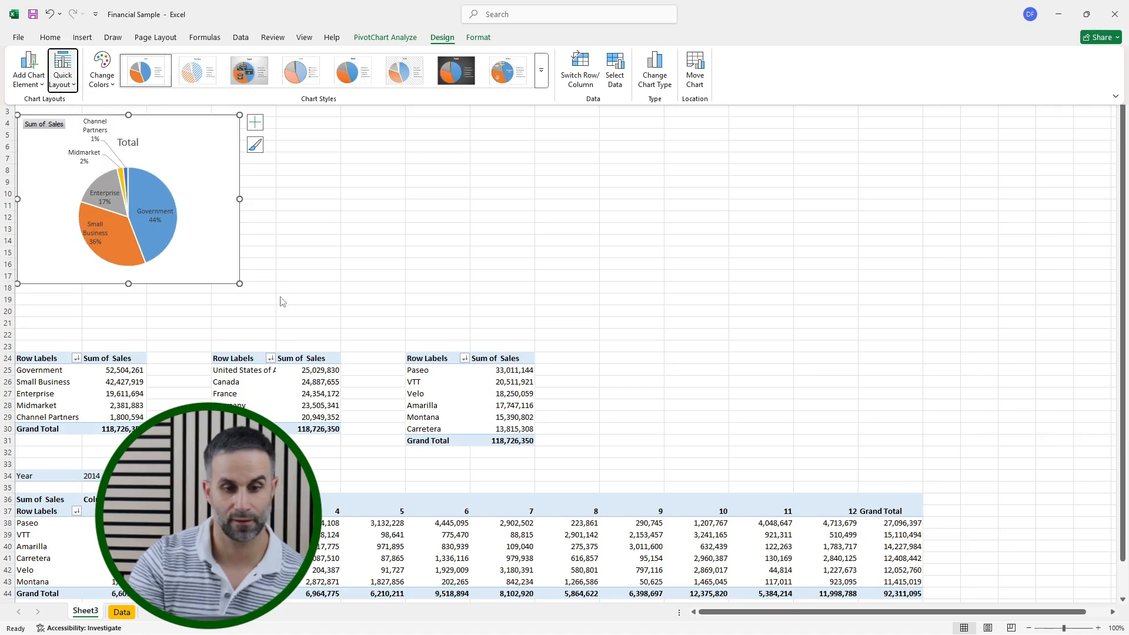
Step: Insert a clustered column PivotChart based on the country sales PivotTable
click(279, 391)
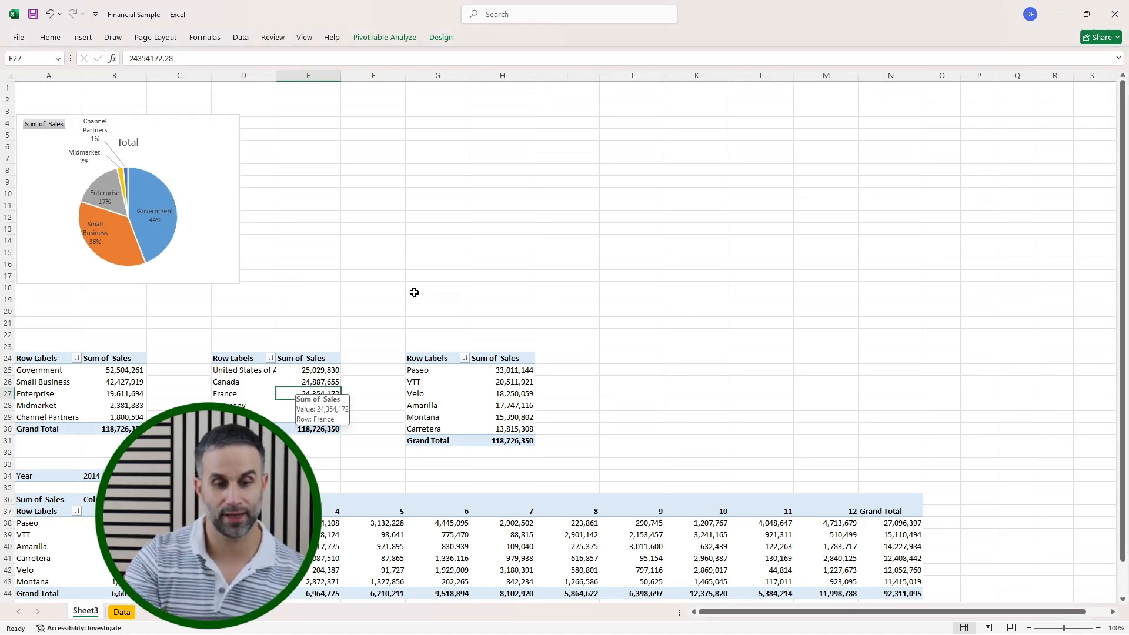
click(384, 37)
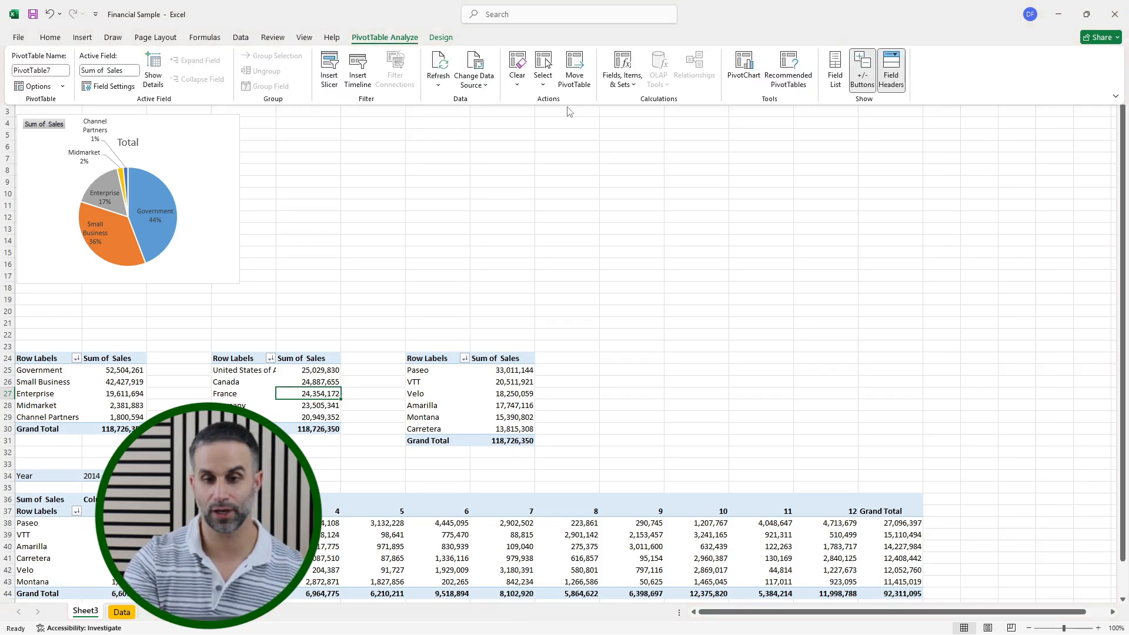
click(744, 69)
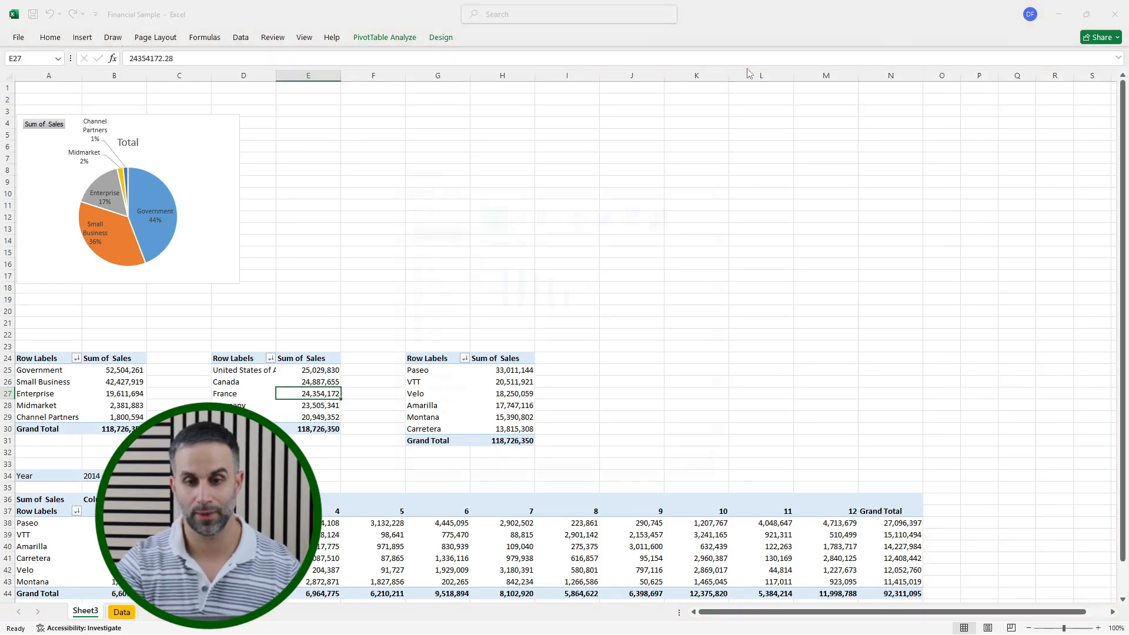
click(670, 480)
Step: Place the country column chart beside the pie chart, narrow it to end in column G, and delete its legend
drag(624, 257, 450, 117)
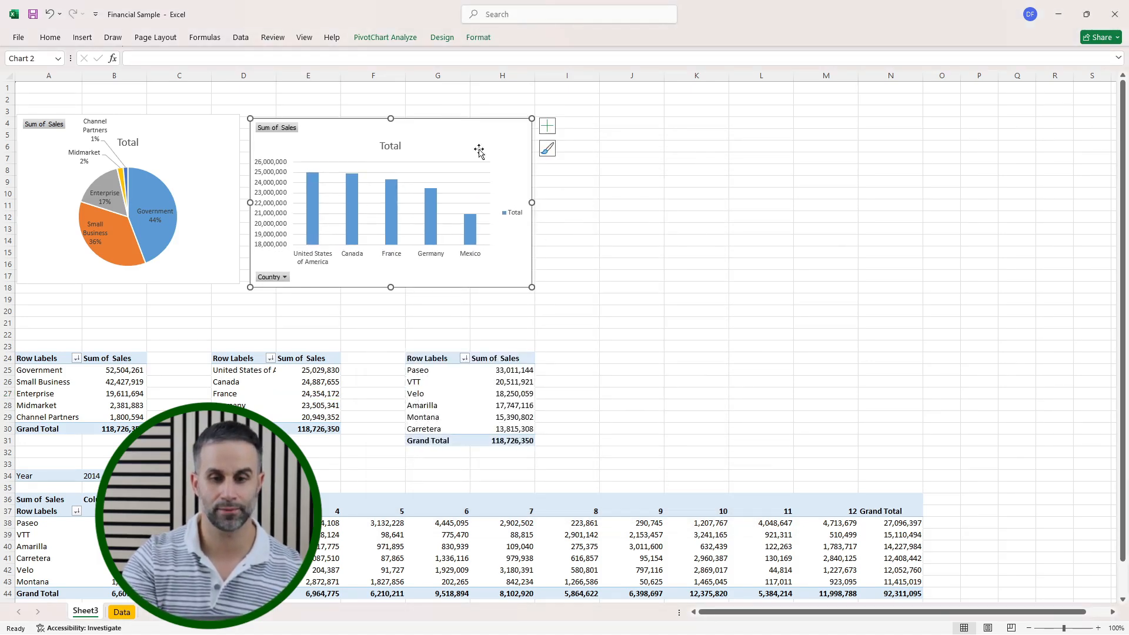
drag(531, 202, 447, 201)
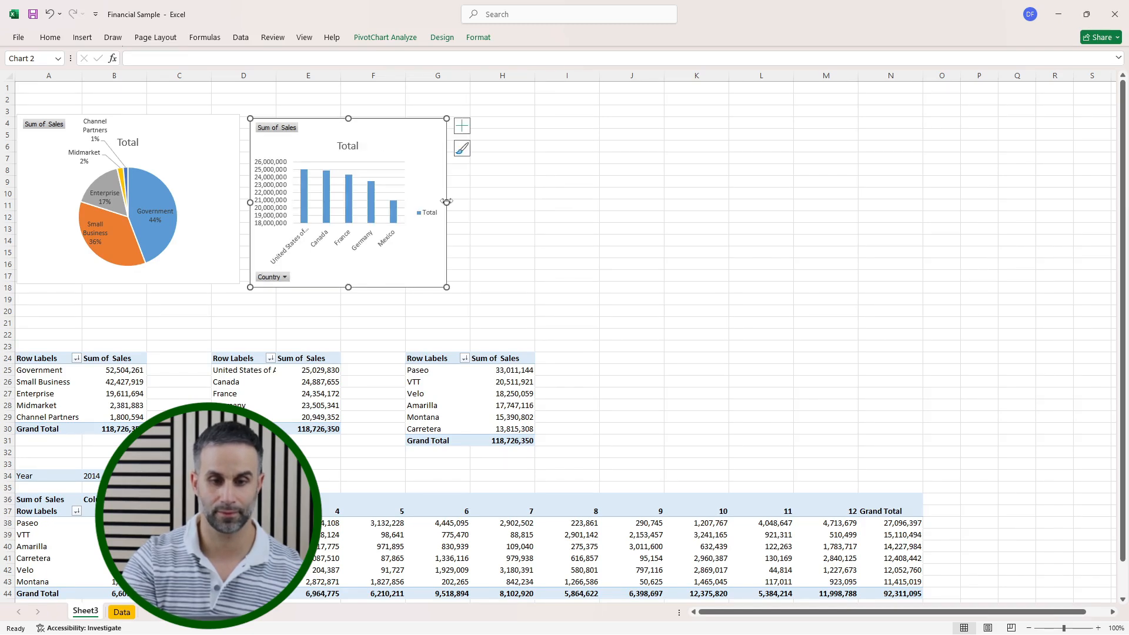
click(431, 217)
key(Delete)
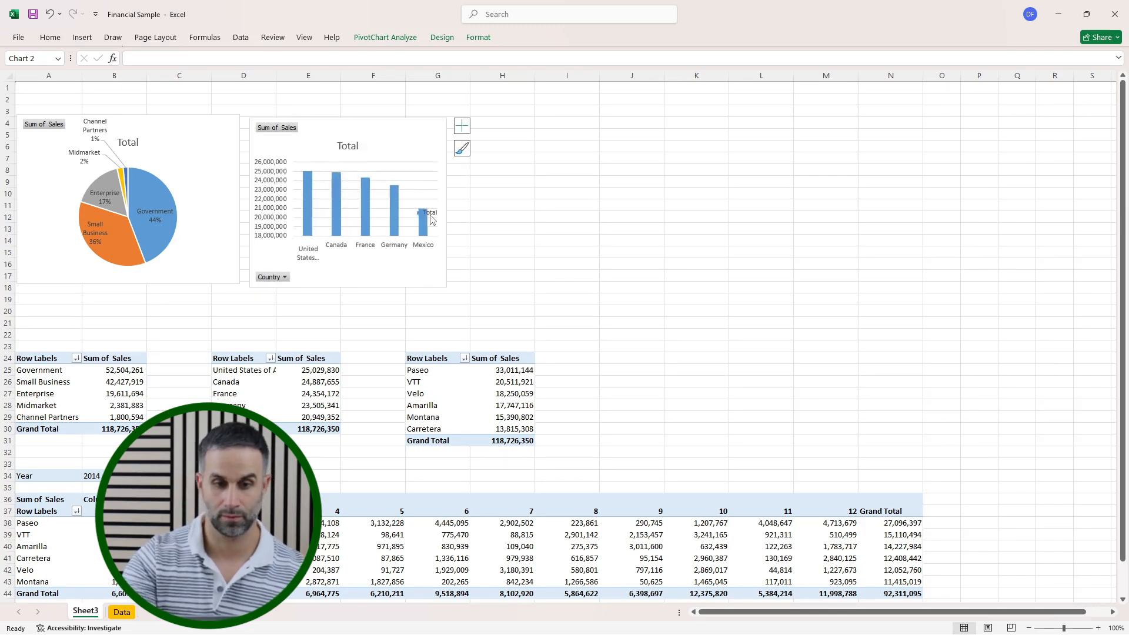
Step: Insert a clustered bar PivotChart based on the product sales PivotTable
click(486, 394)
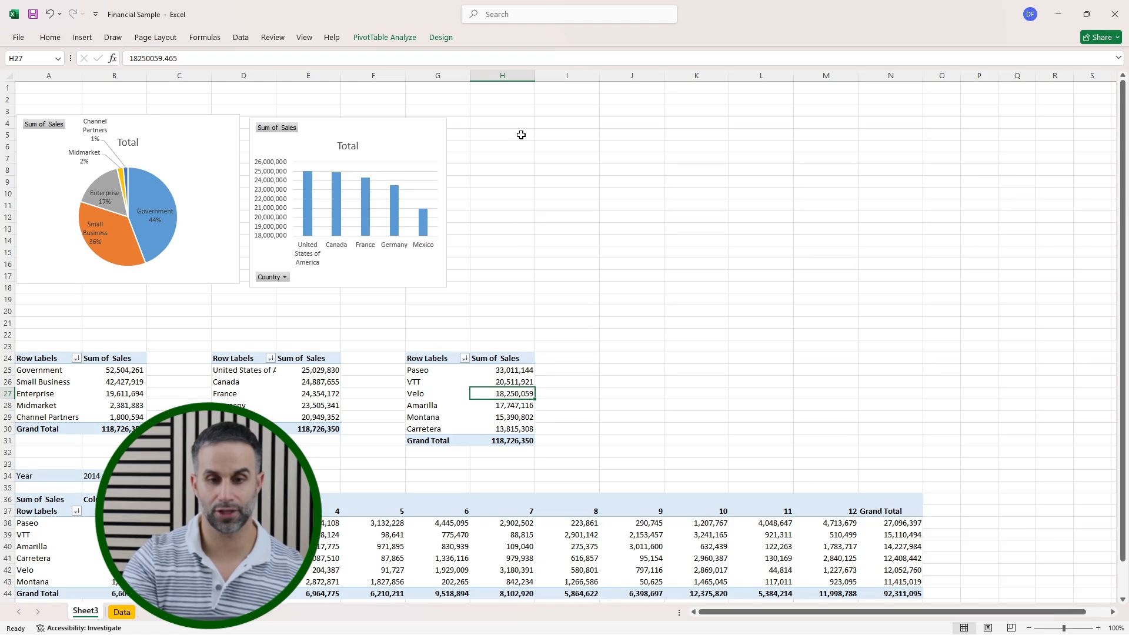
click(385, 38)
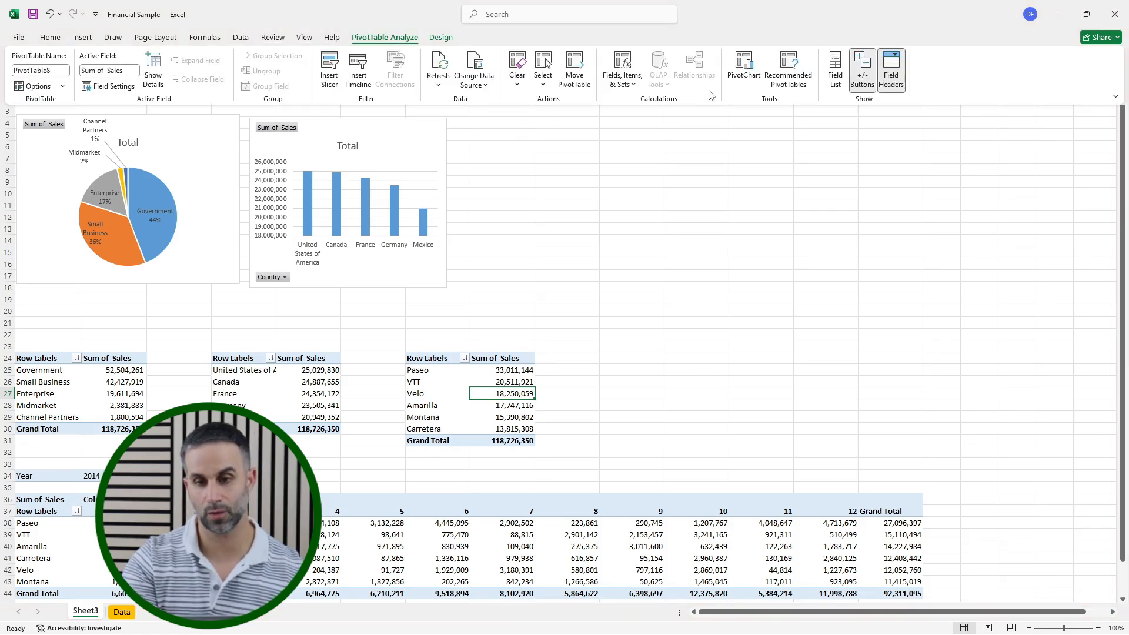
click(739, 74)
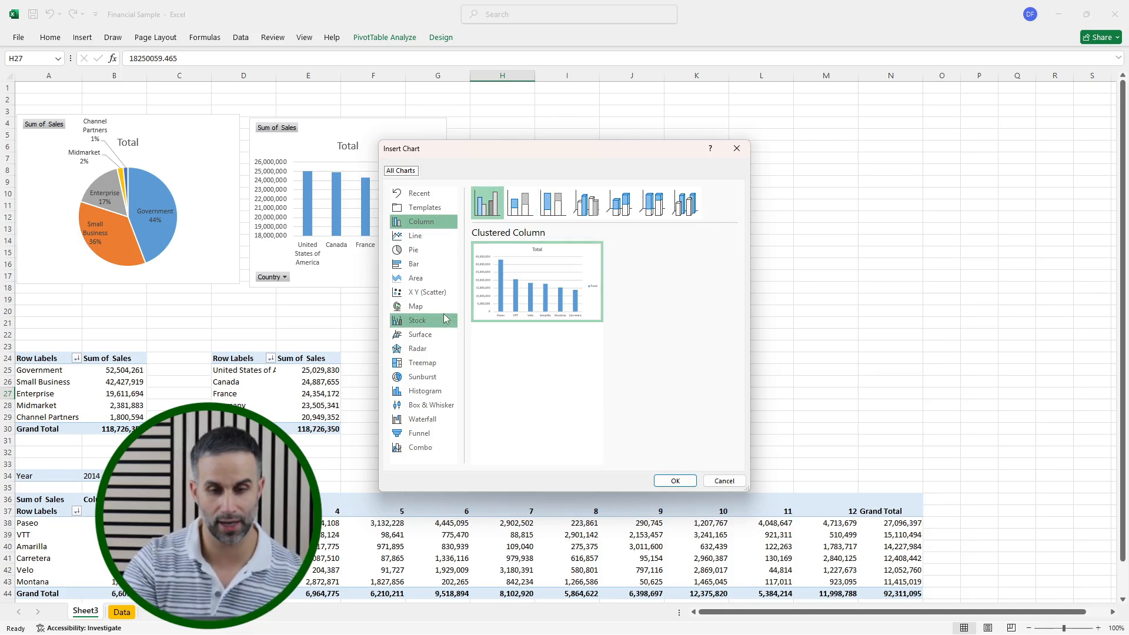
click(416, 264)
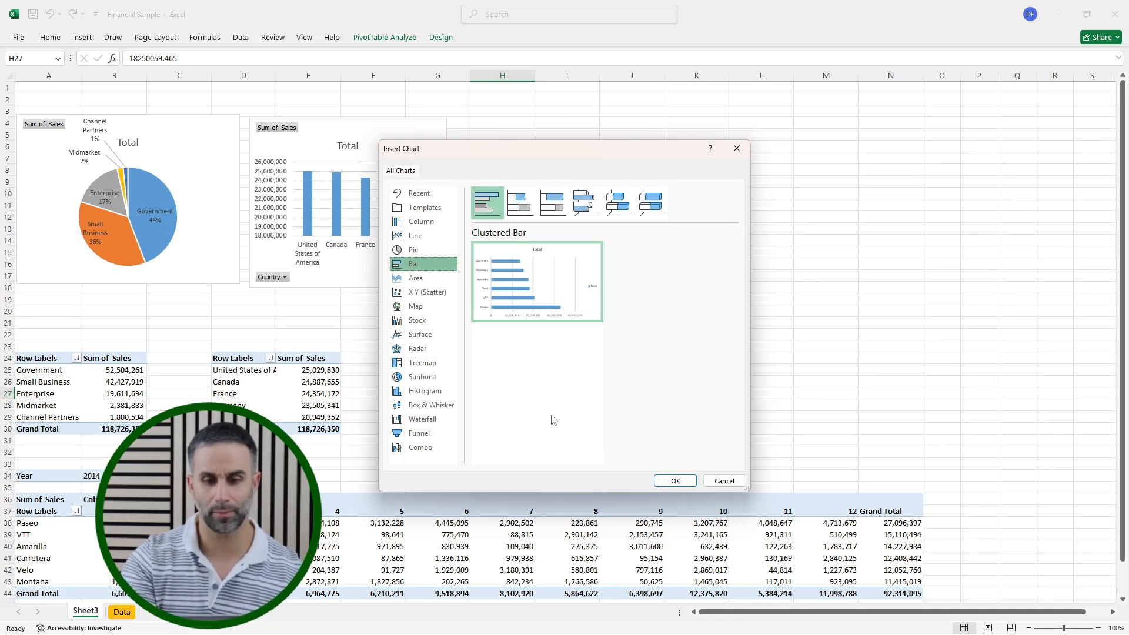
click(659, 481)
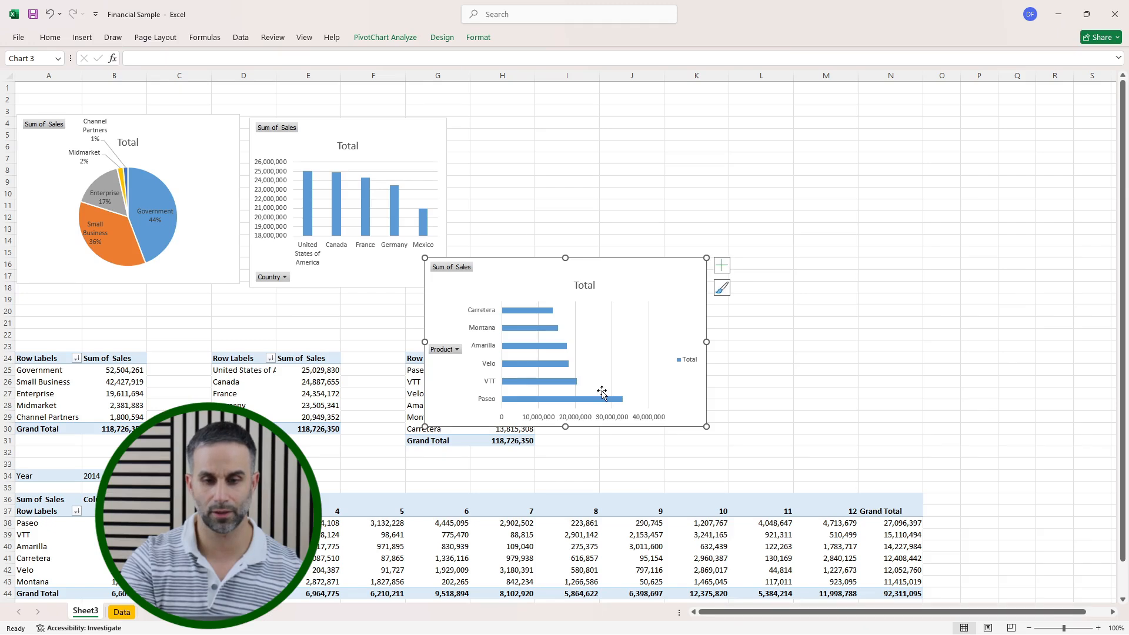
Step: Place the product bar chart beside the country chart, narrow it to end in column K, and delete its legend
drag(524, 257, 557, 118)
drag(738, 202, 684, 201)
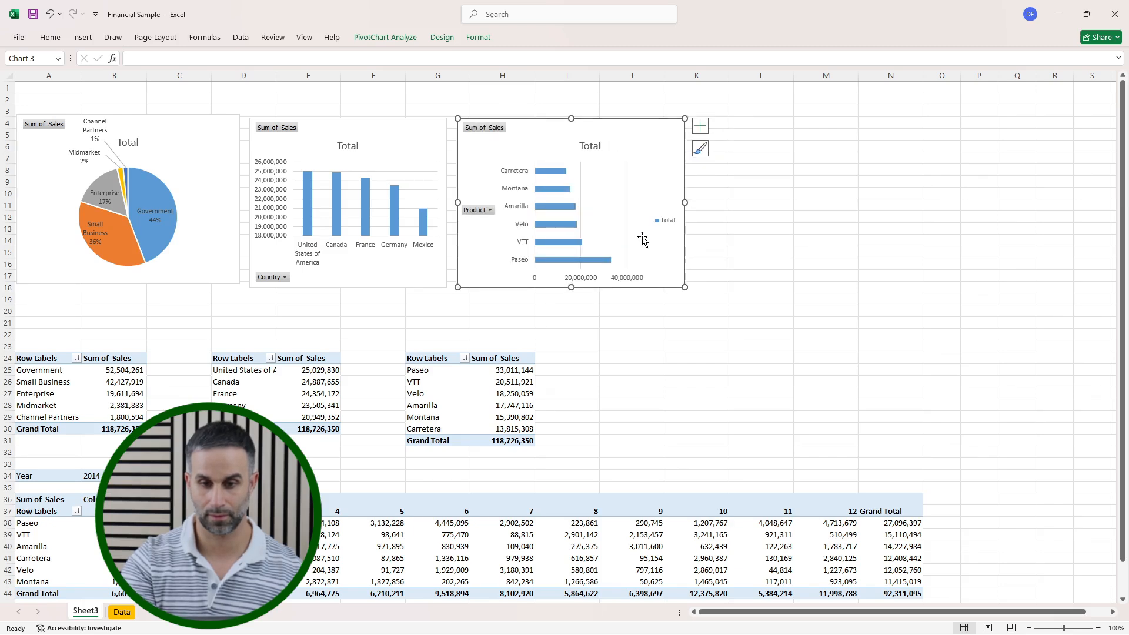
click(665, 225)
key(Delete)
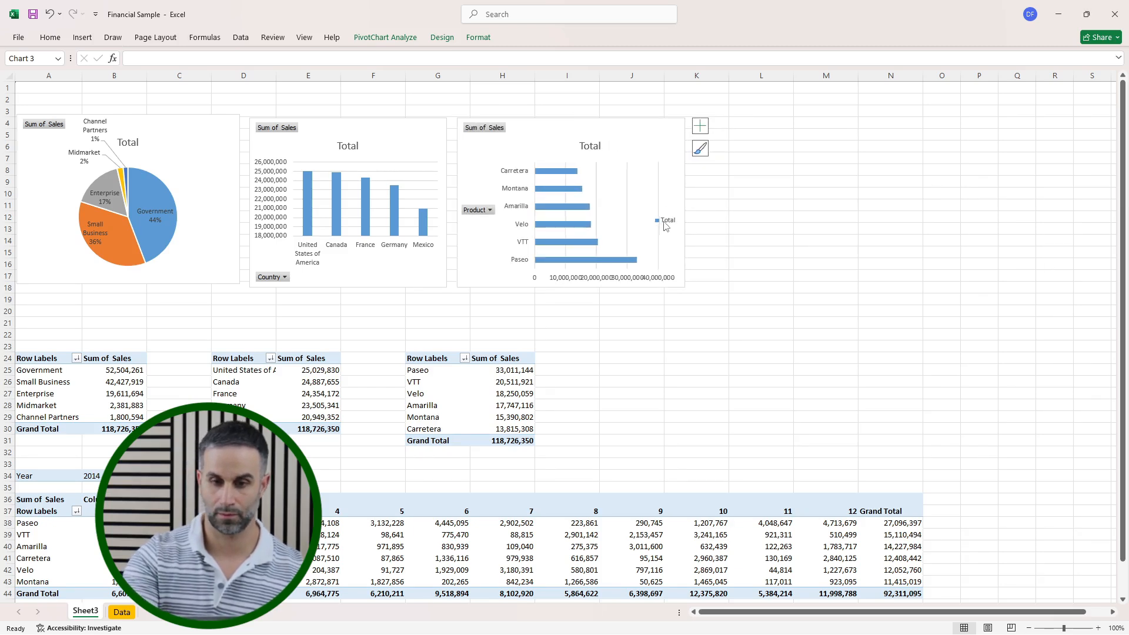
click(649, 425)
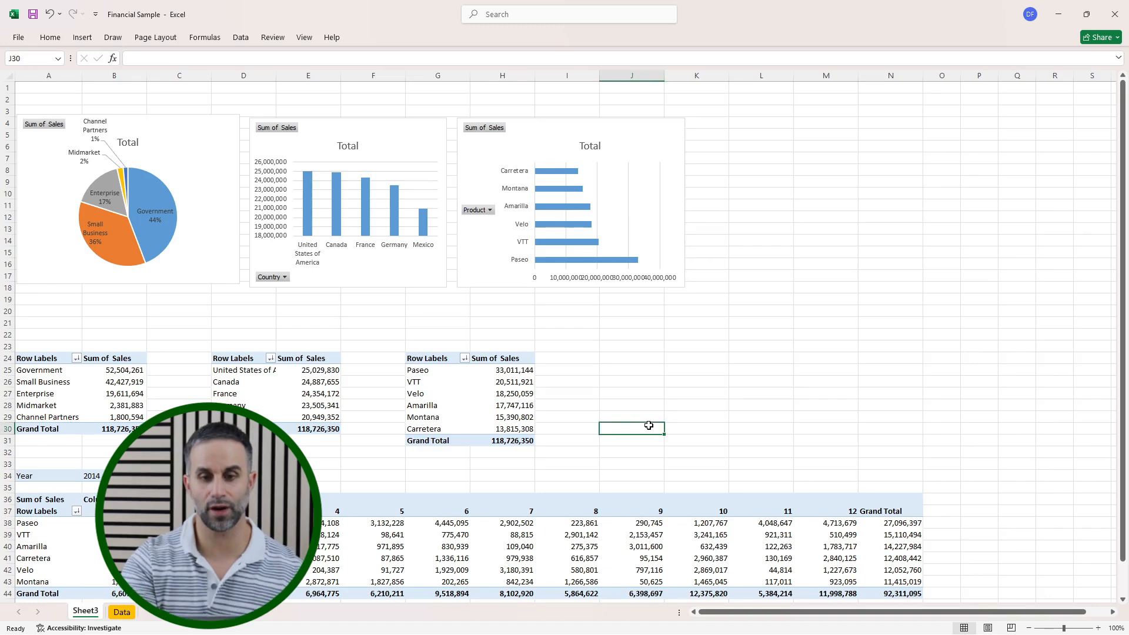
Step: Insert a line PivotChart based on the monthly product sales PivotTable
click(304, 547)
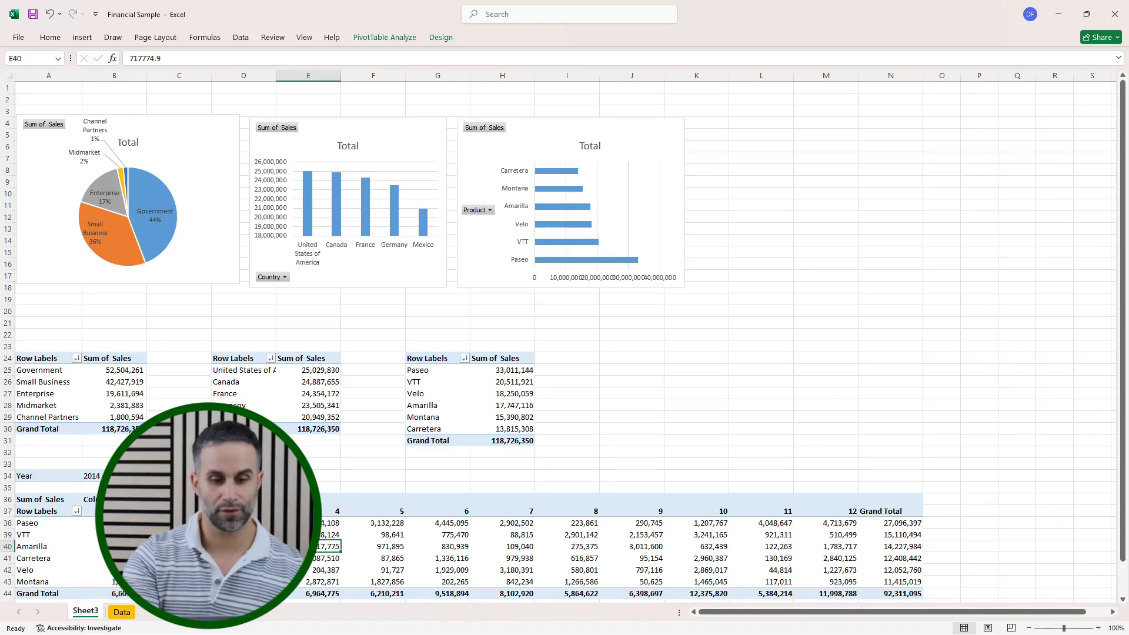
click(371, 39)
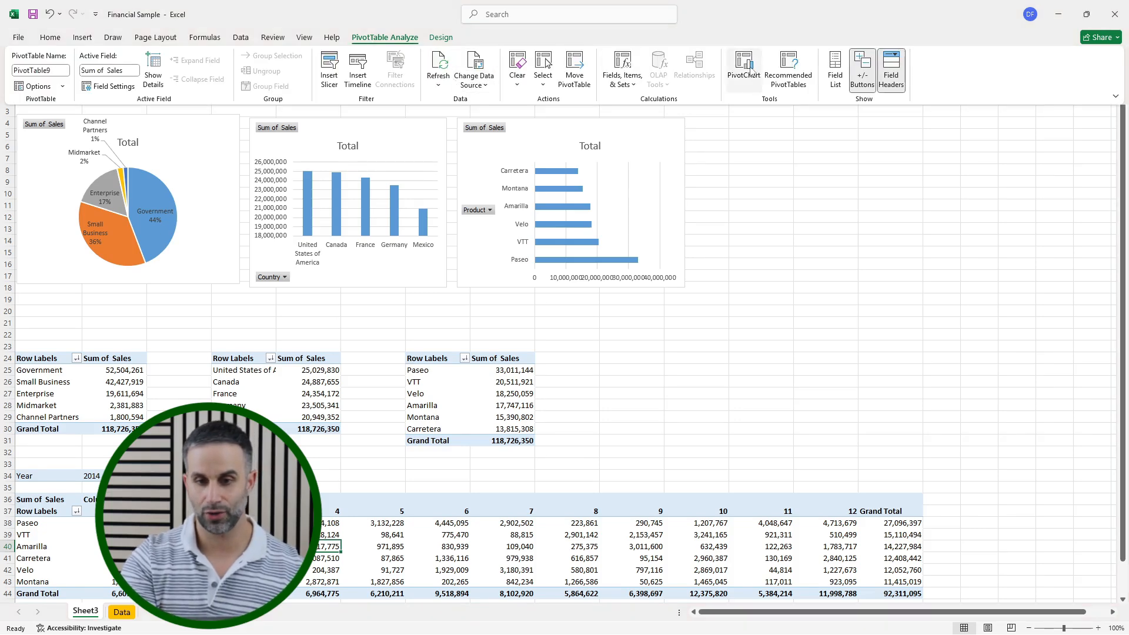
click(749, 66)
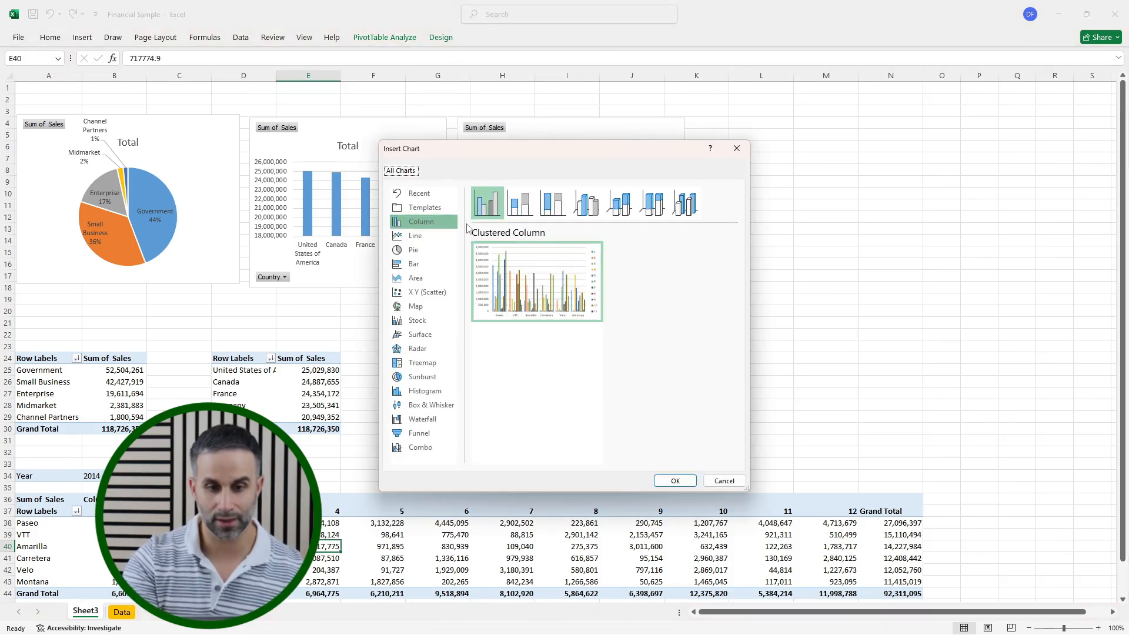
click(424, 237)
click(674, 481)
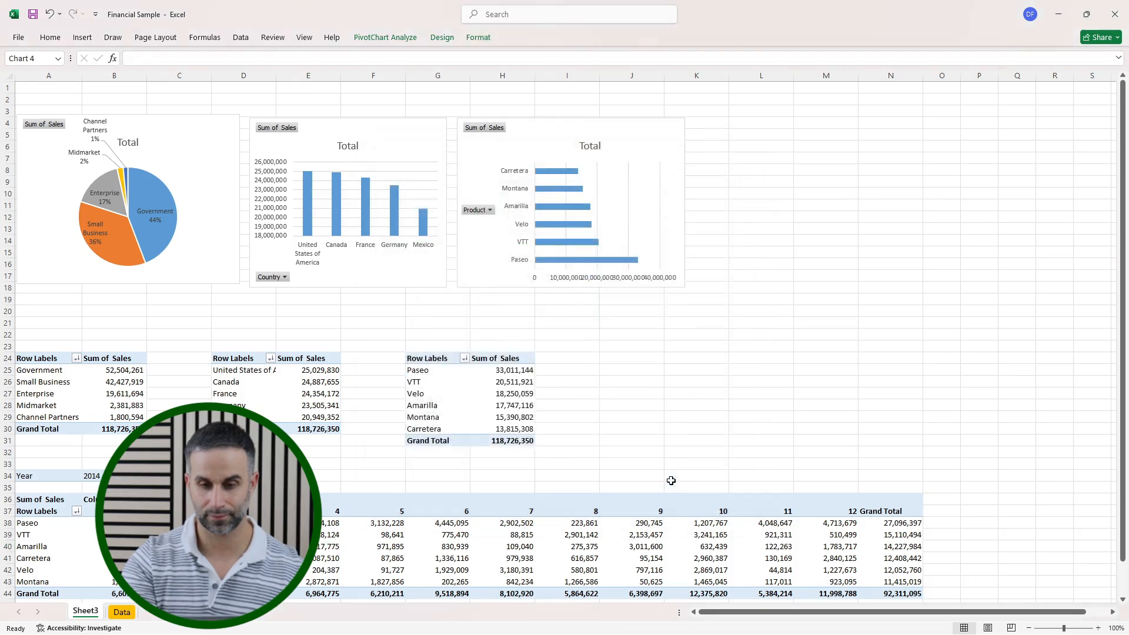
Step: Place the monthly line chart beside the product bar chart and widen it to reach column S
drag(625, 262, 888, 124)
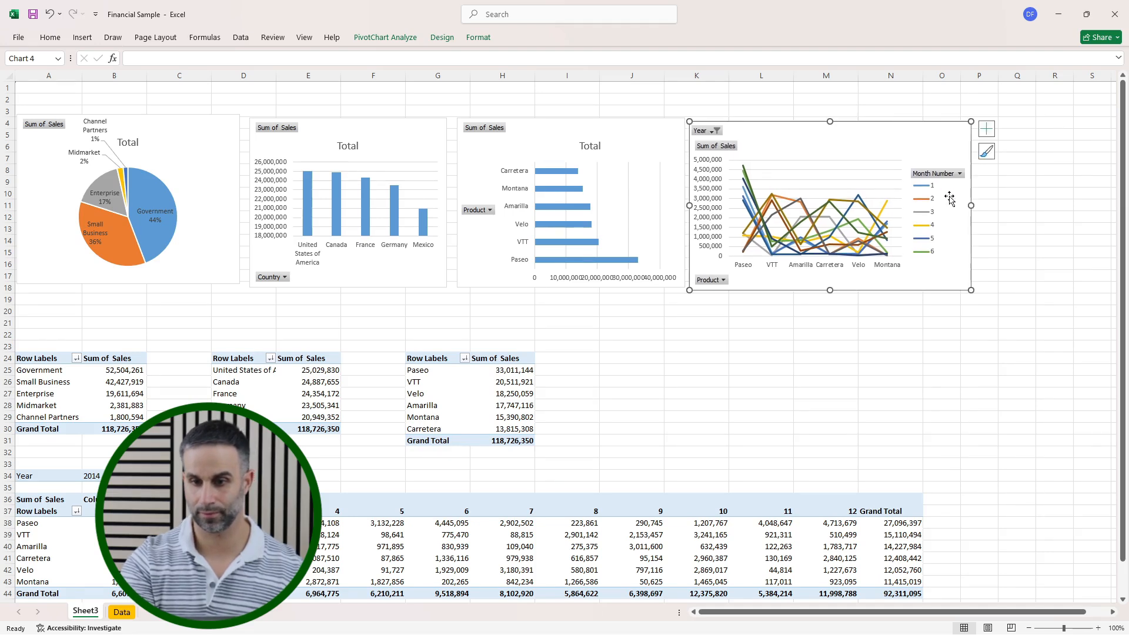
drag(971, 205, 1102, 189)
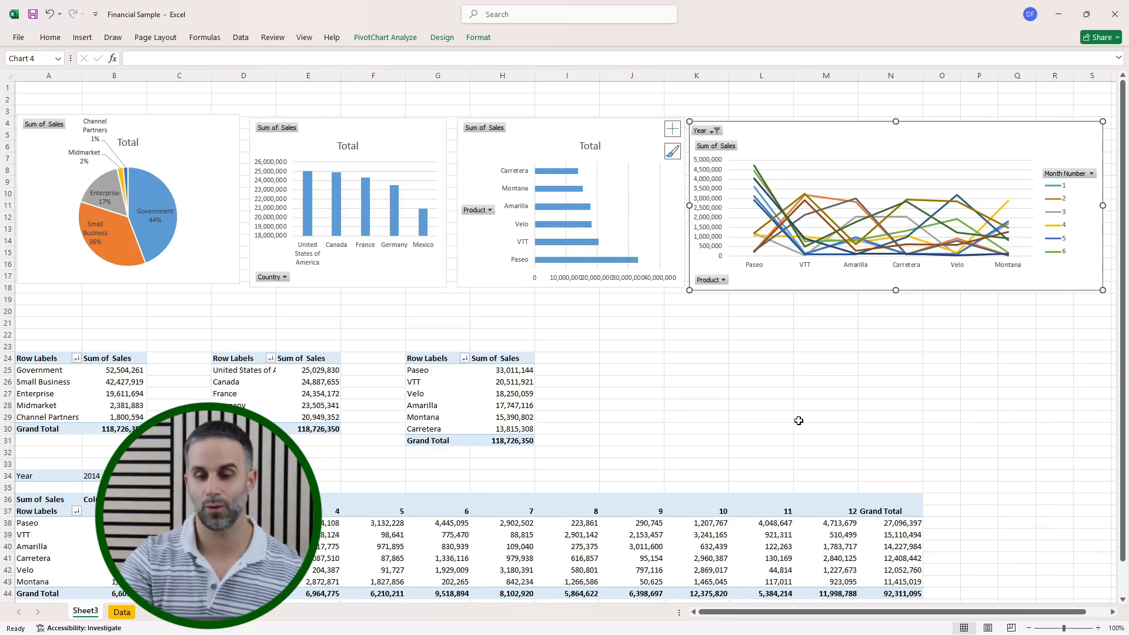
Step: Switch the row and column data of the line PivotChart so months form the horizontal axis and products the series
right_click(872, 183)
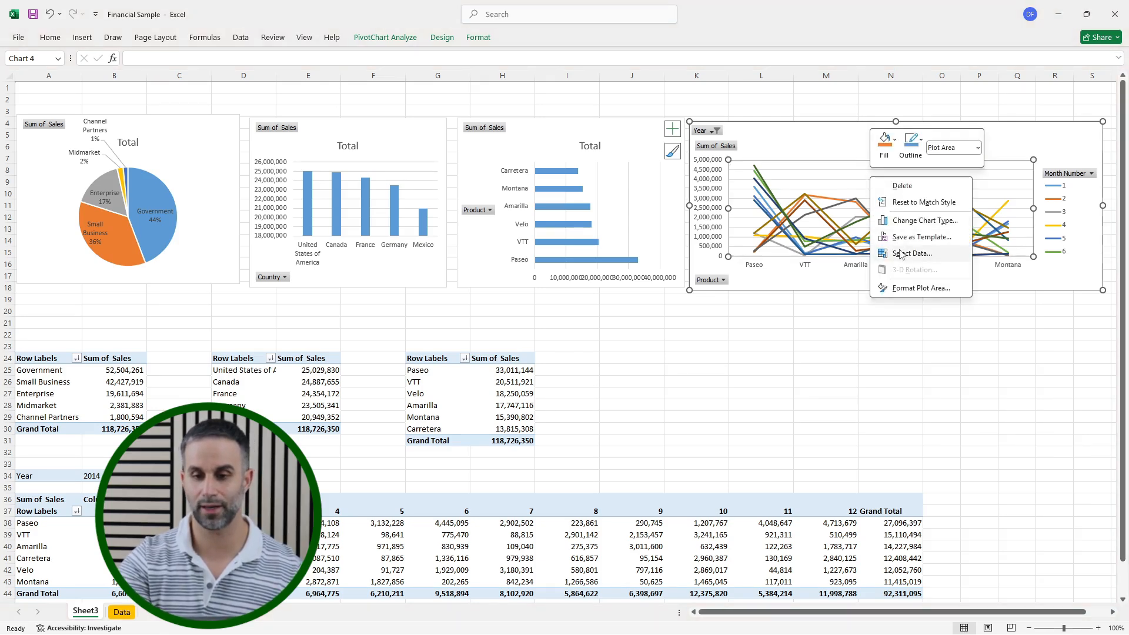
click(911, 253)
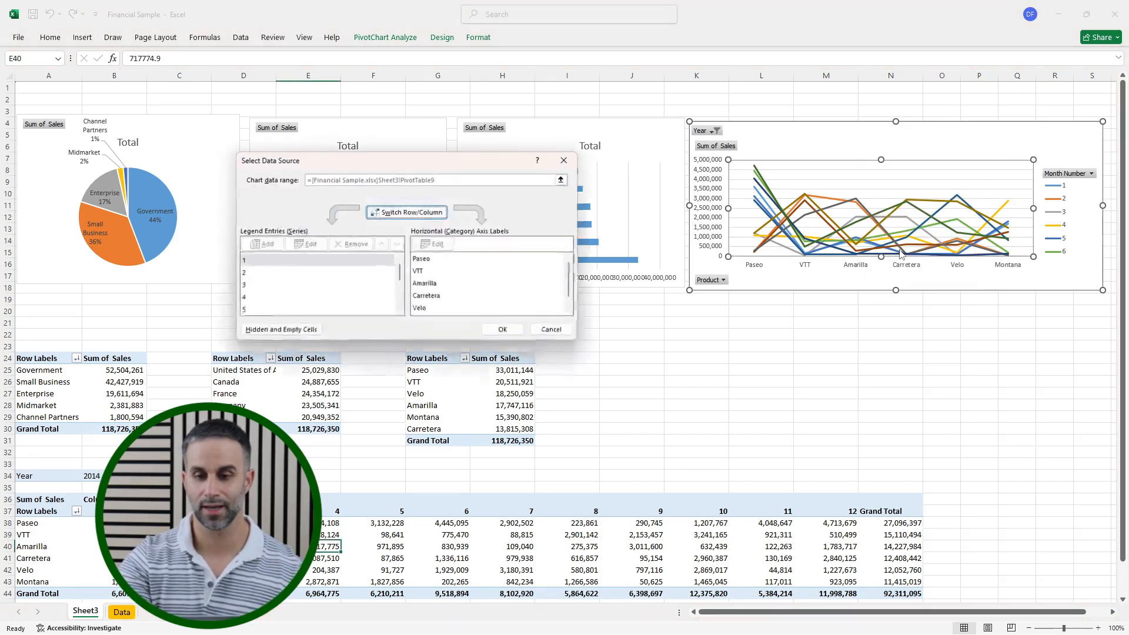
click(405, 212)
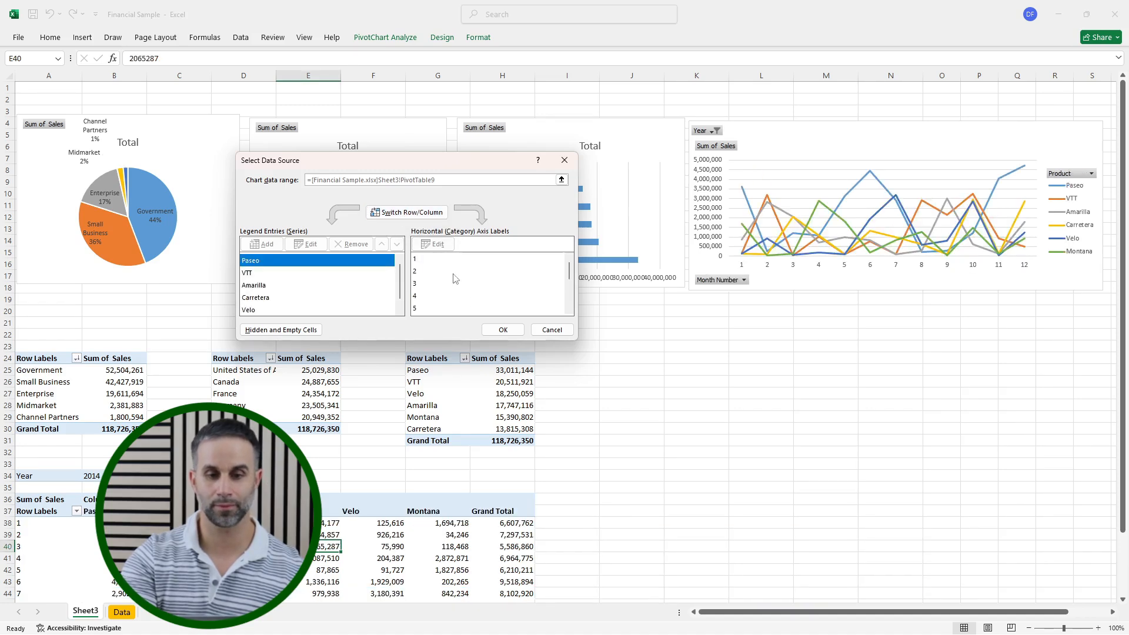
click(503, 330)
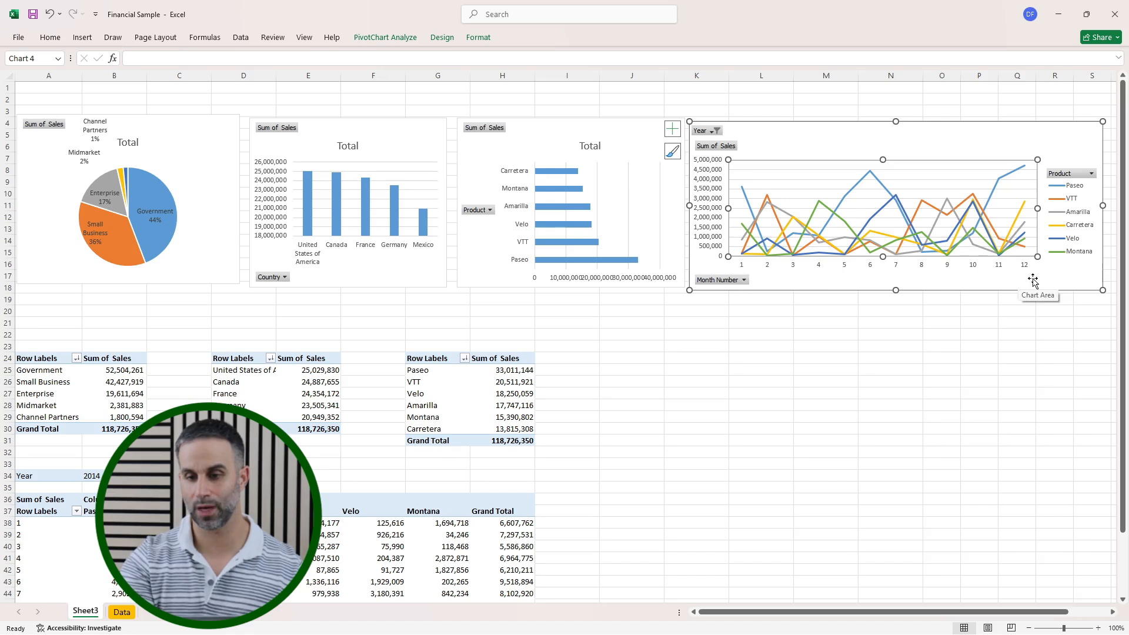
click(813, 403)
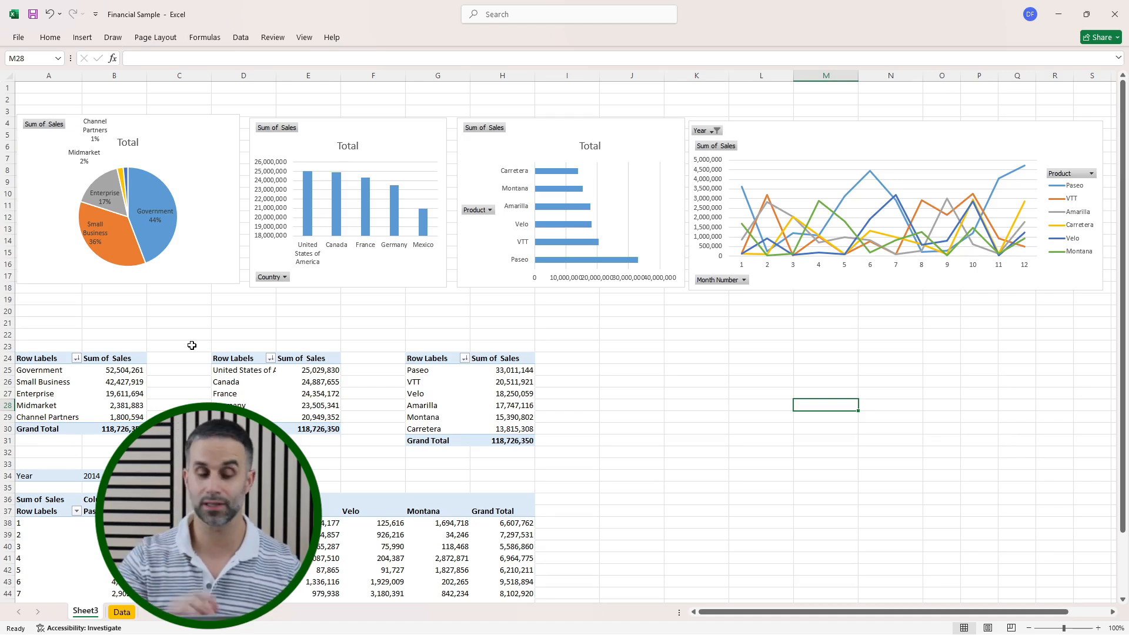
Step: Insert a Segment slicer for the segment sales PivotTable
click(122, 382)
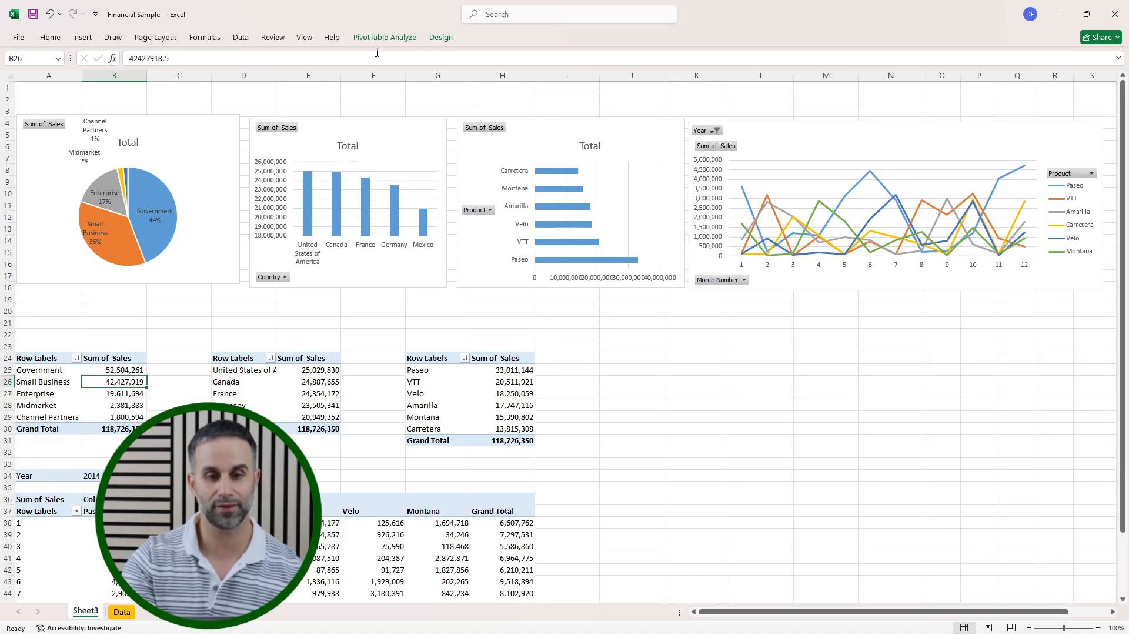
click(380, 38)
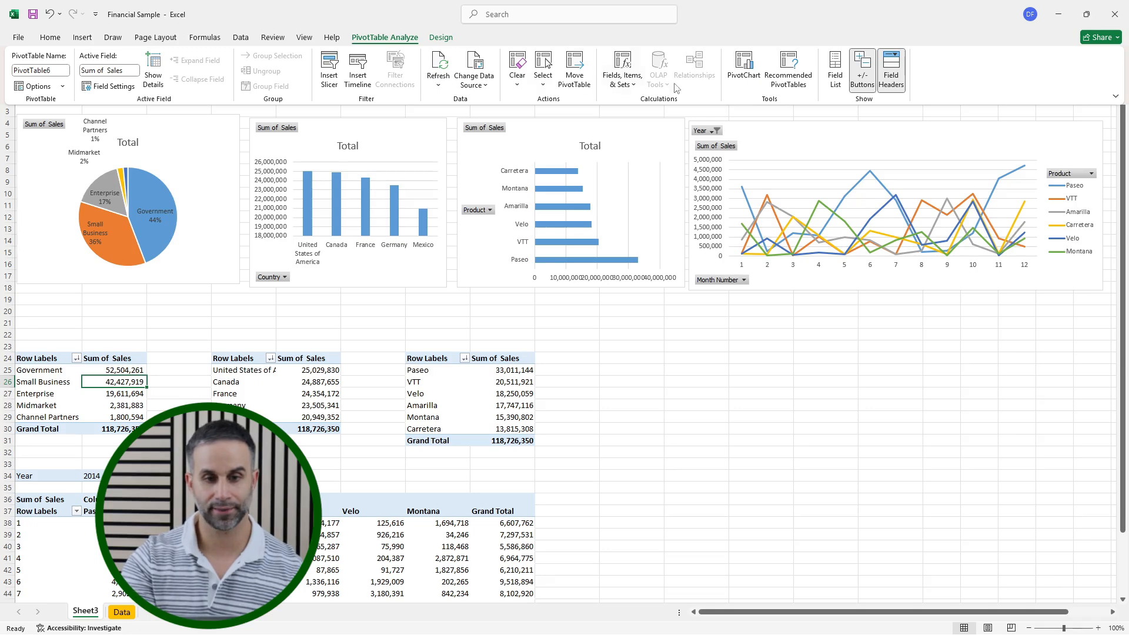
click(325, 66)
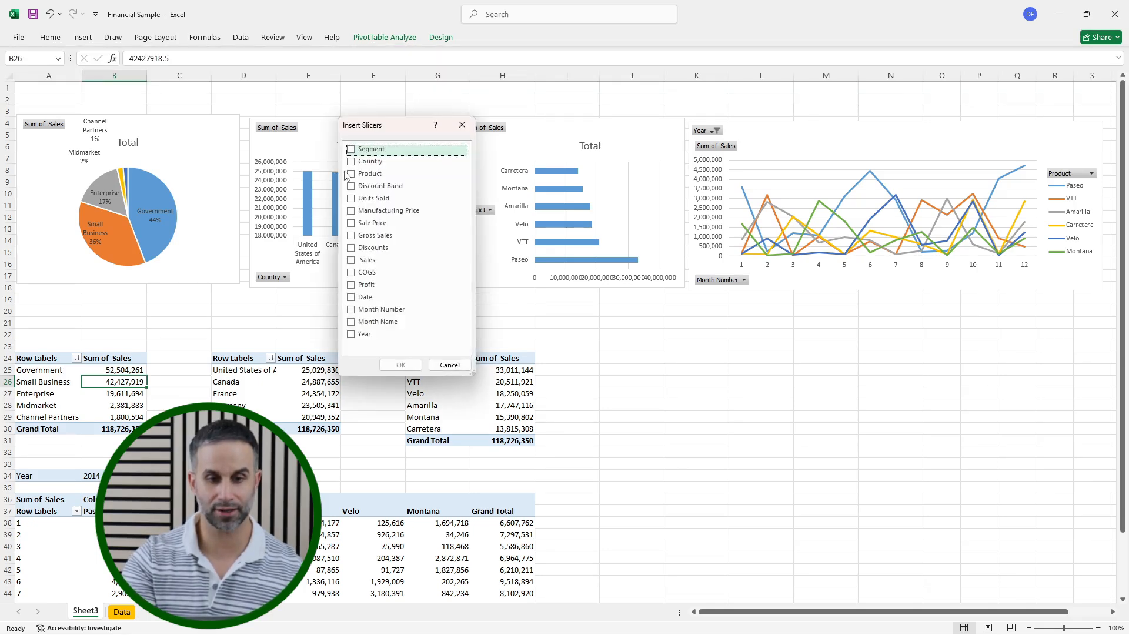
click(350, 149)
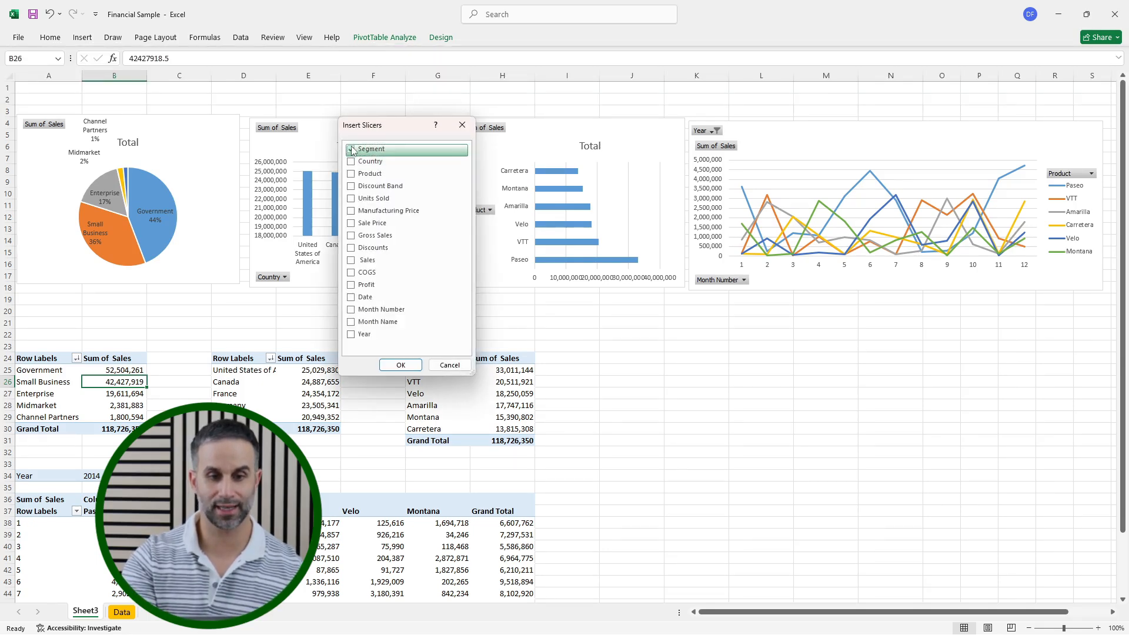
click(400, 365)
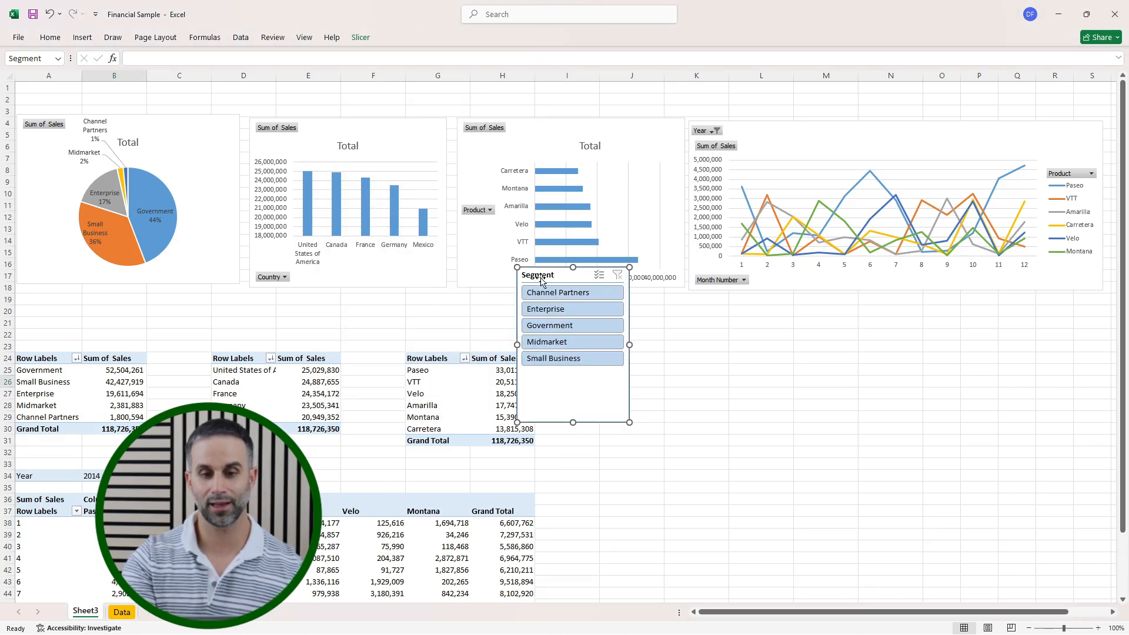
Step: Connect the Segment slicer also to PivotTable7, PivotTable8 and PivotTable9, and place it below the product bar chart, clear of the PivotTables
click(359, 37)
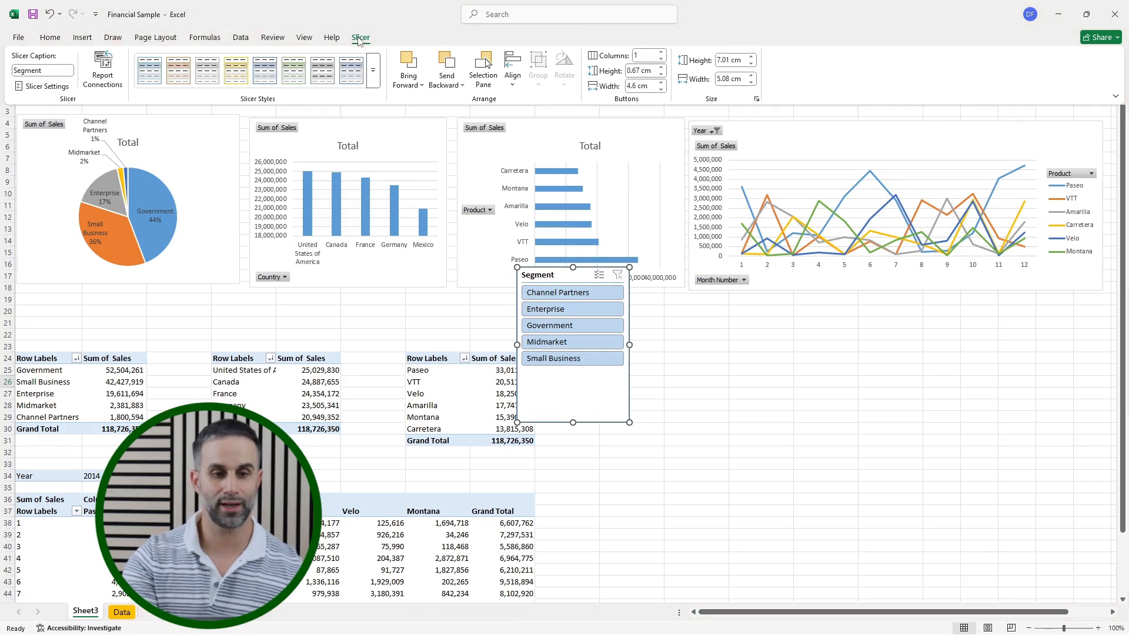
click(98, 71)
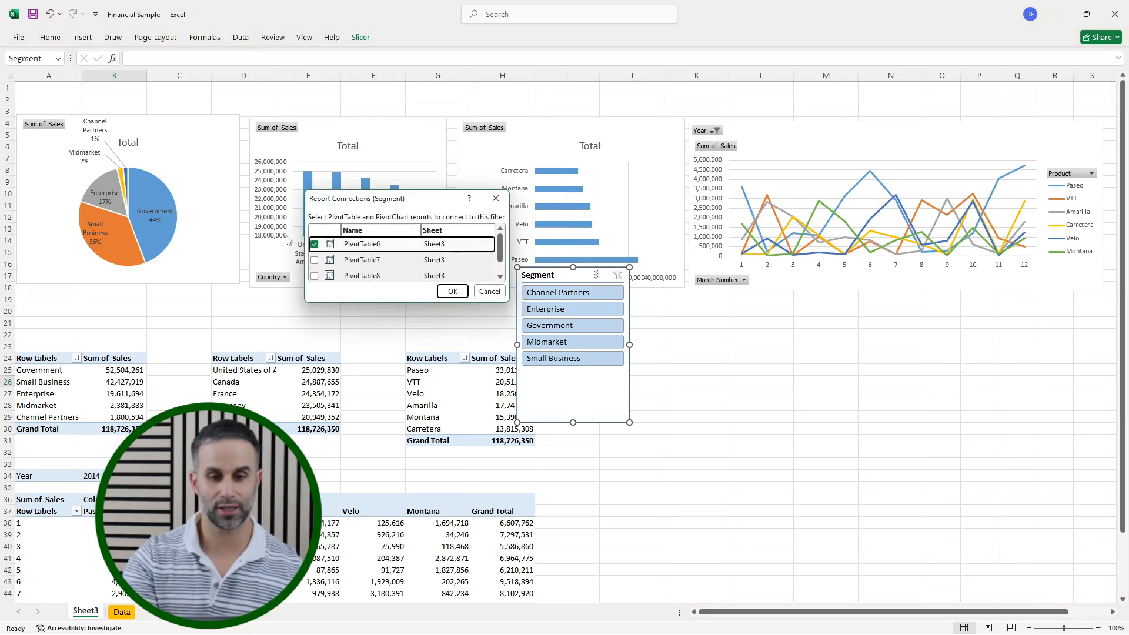
click(314, 259)
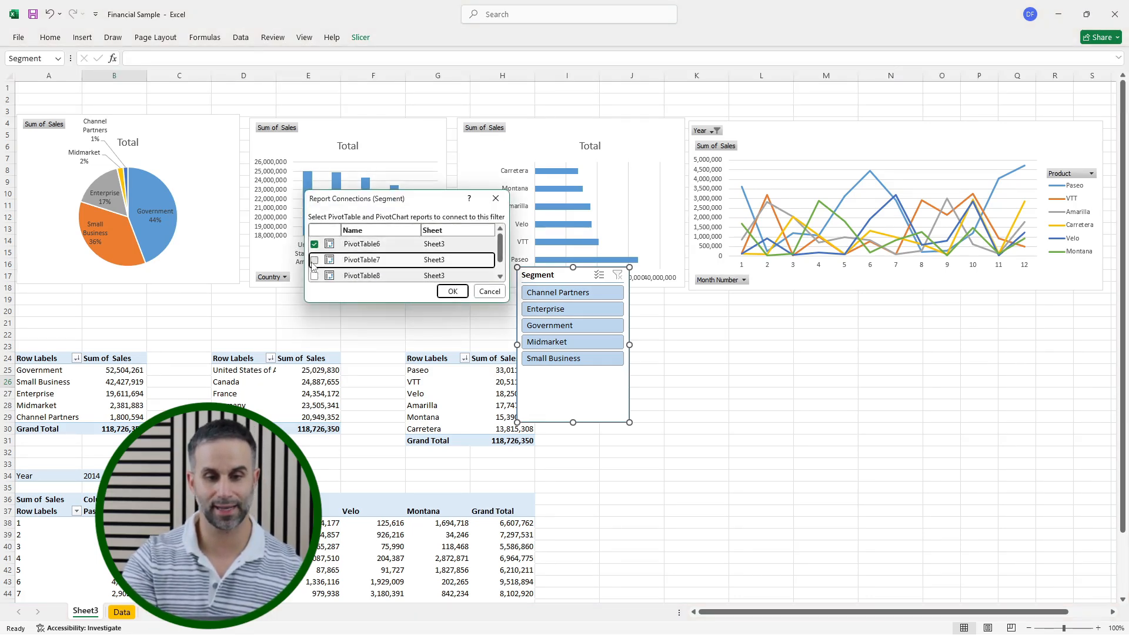
click(314, 276)
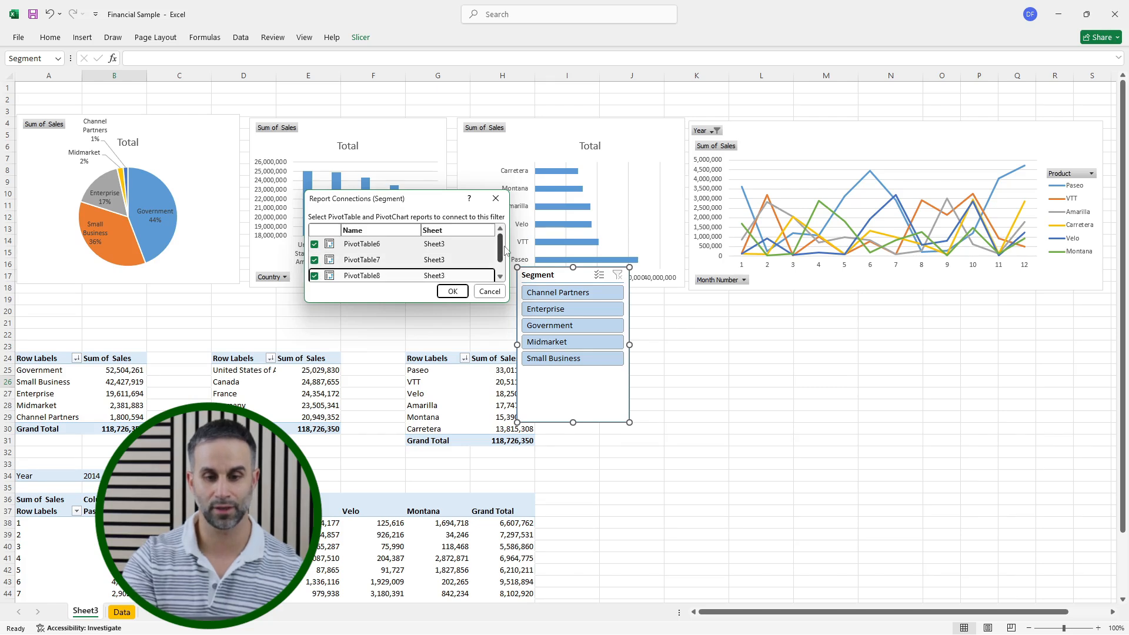
scroll(499, 250, down, 1)
click(314, 274)
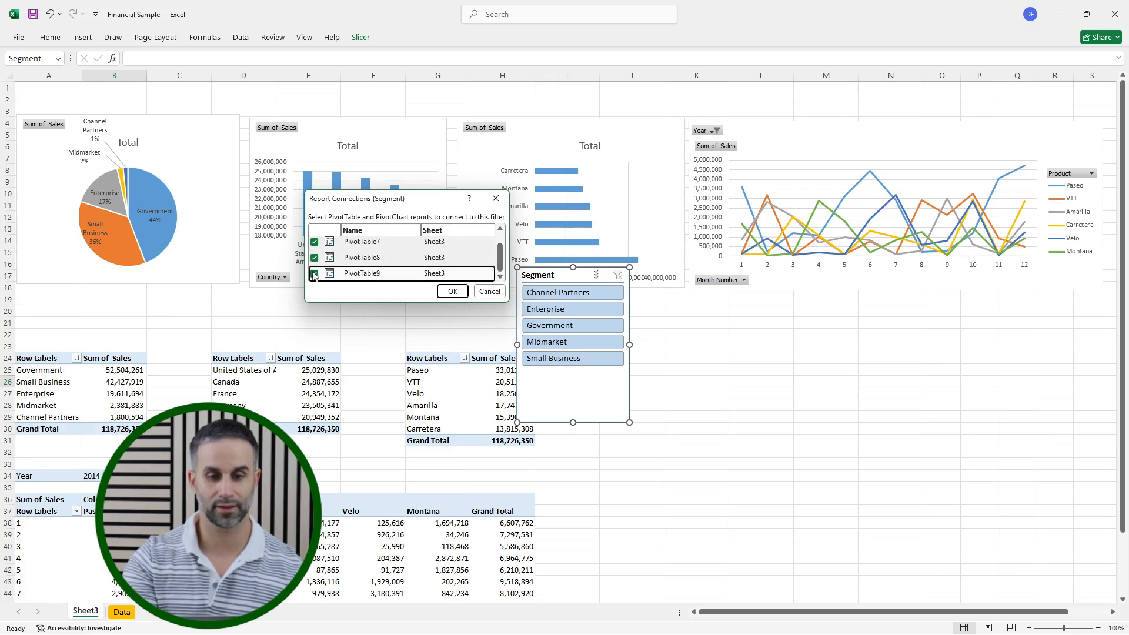
click(452, 291)
drag(543, 282, 598, 328)
Step: Insert a Country slicer for the segment sales PivotTable
click(106, 387)
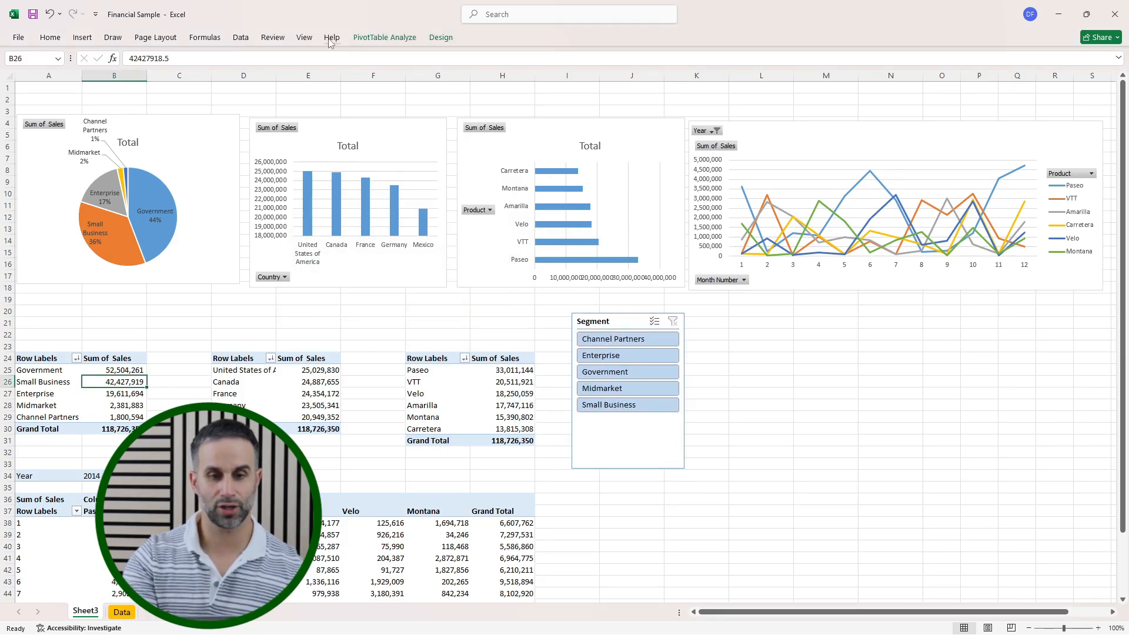
click(363, 39)
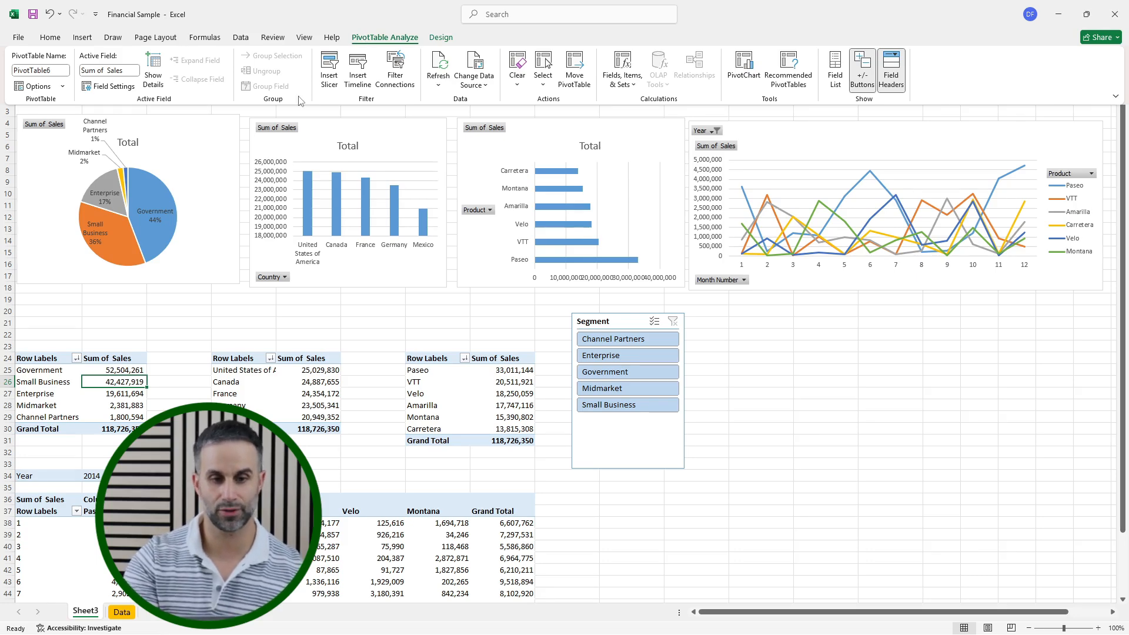
click(322, 75)
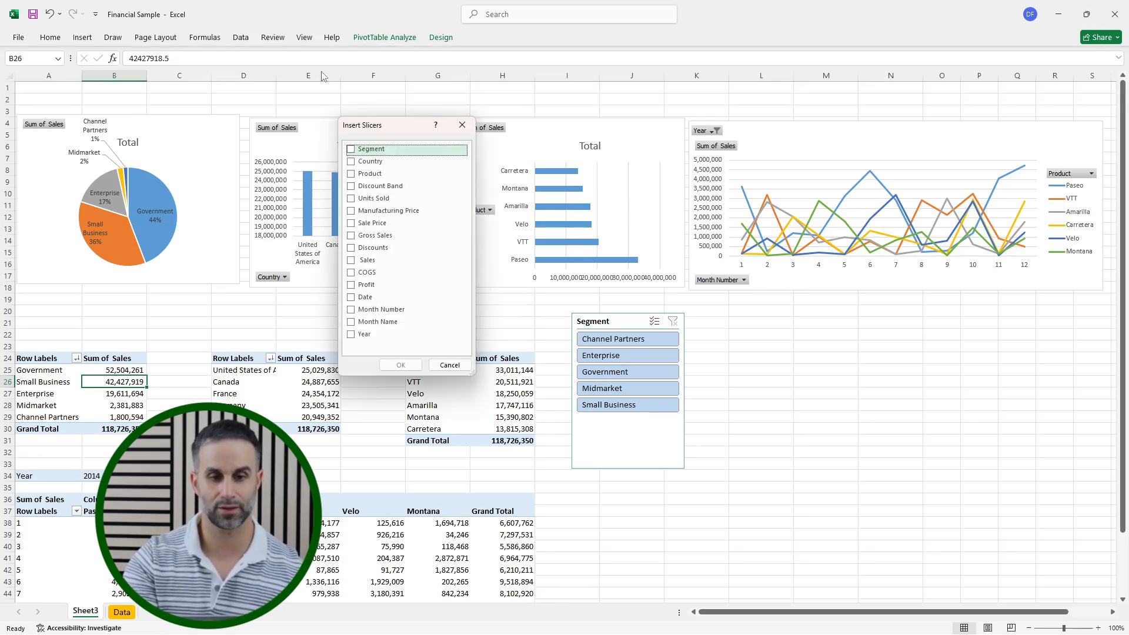
click(353, 161)
click(400, 364)
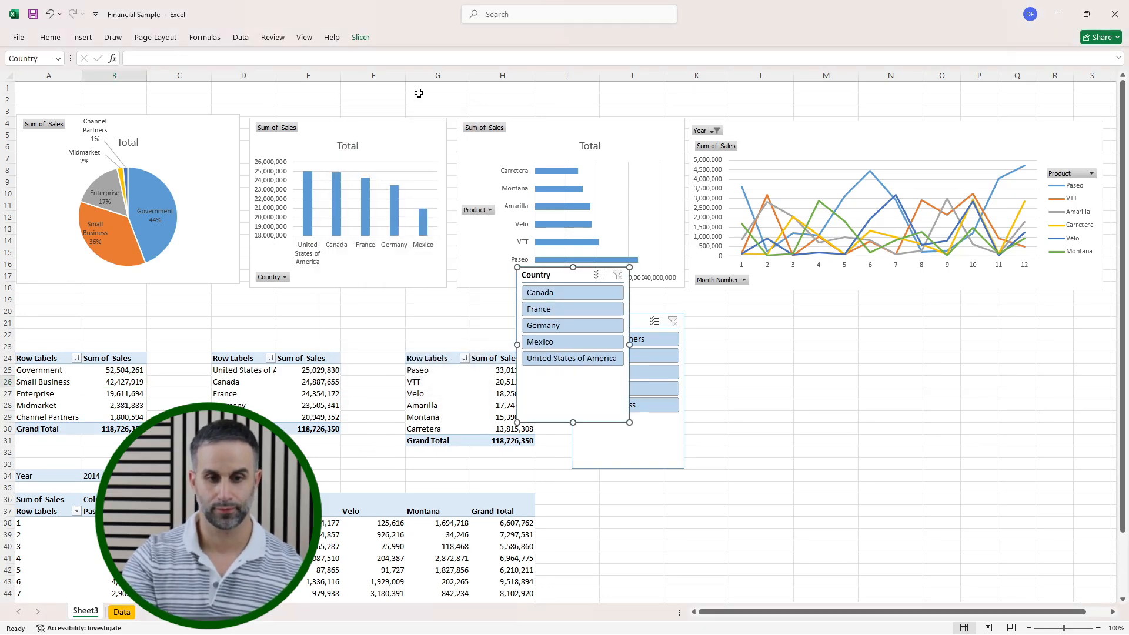
Step: Connect the Country slicer also to PivotTable7, PivotTable8 and PivotTable9, and place it to the right of the Segment slicer
click(362, 39)
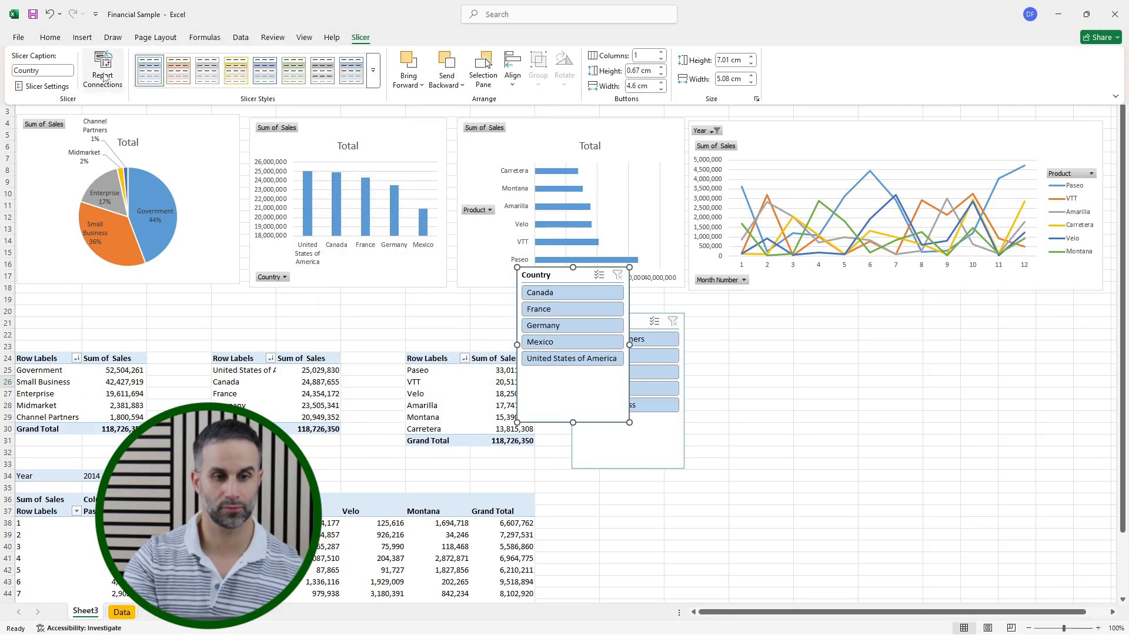
click(103, 66)
click(314, 260)
click(353, 274)
click(314, 276)
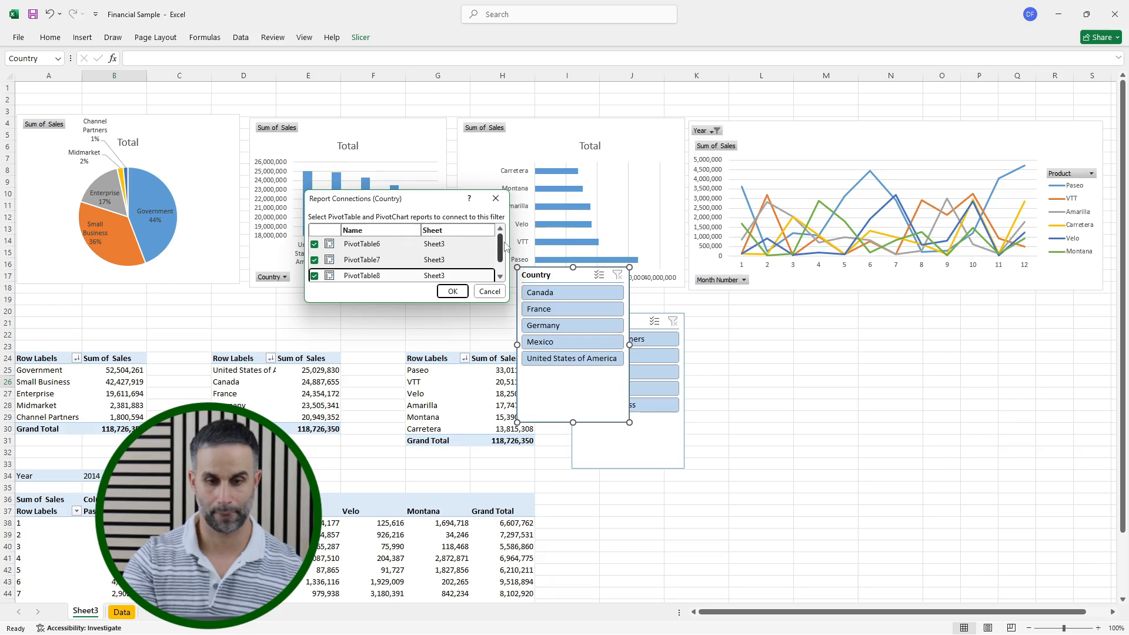
scroll(500, 250, down, 1)
click(314, 273)
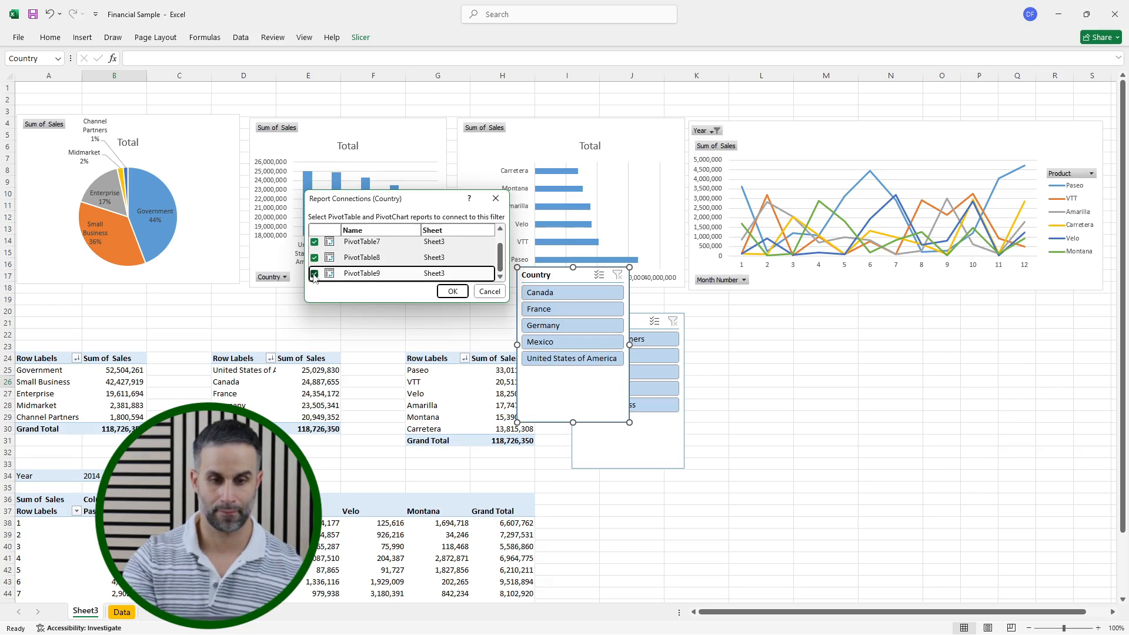
click(451, 291)
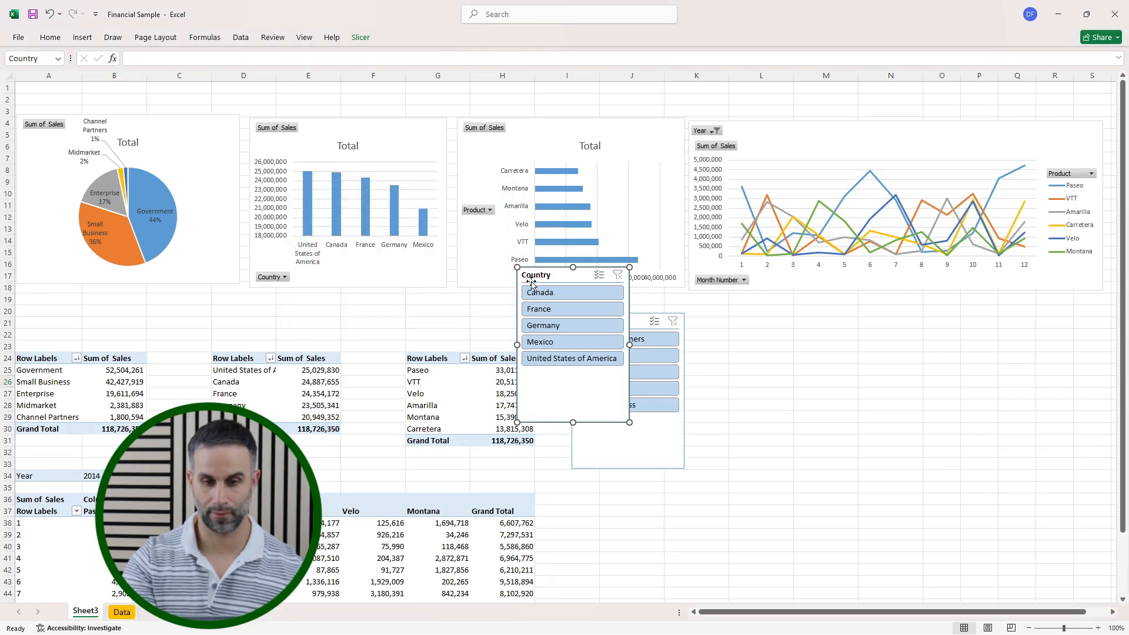
drag(555, 266, 736, 310)
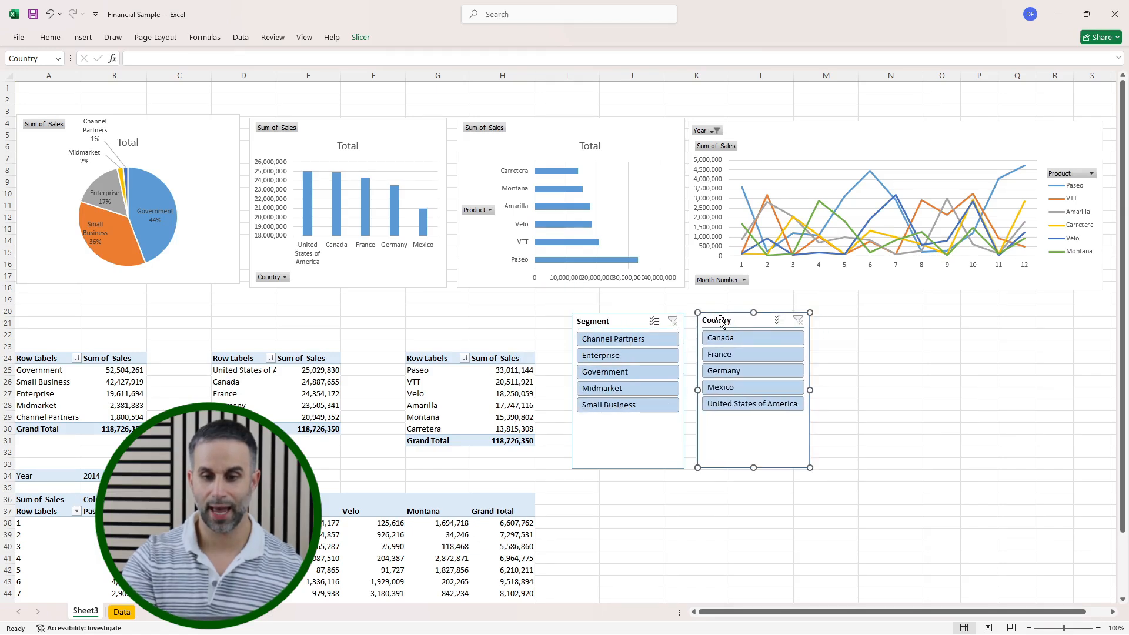
Step: Insert a Product slicer for the segment sales PivotTable
click(118, 391)
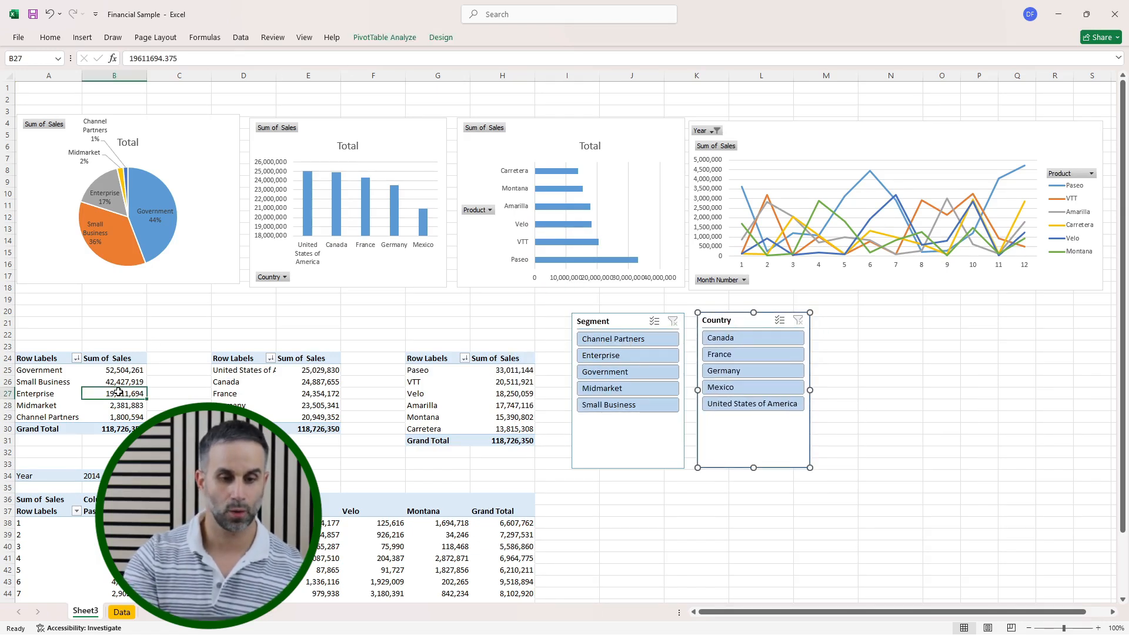
click(362, 38)
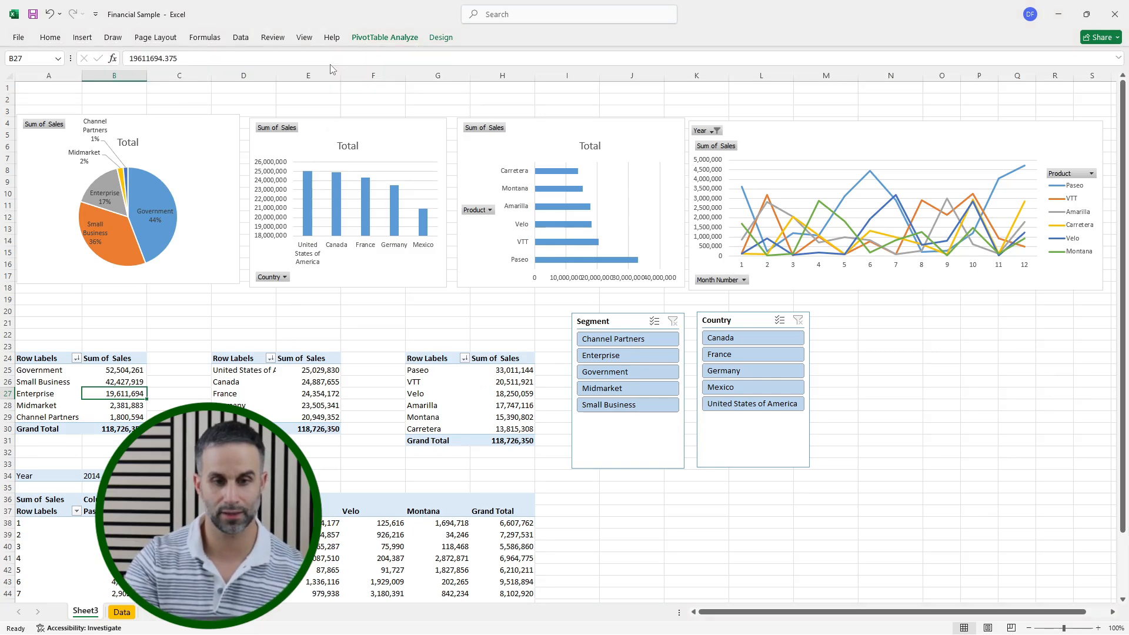
click(329, 68)
click(351, 173)
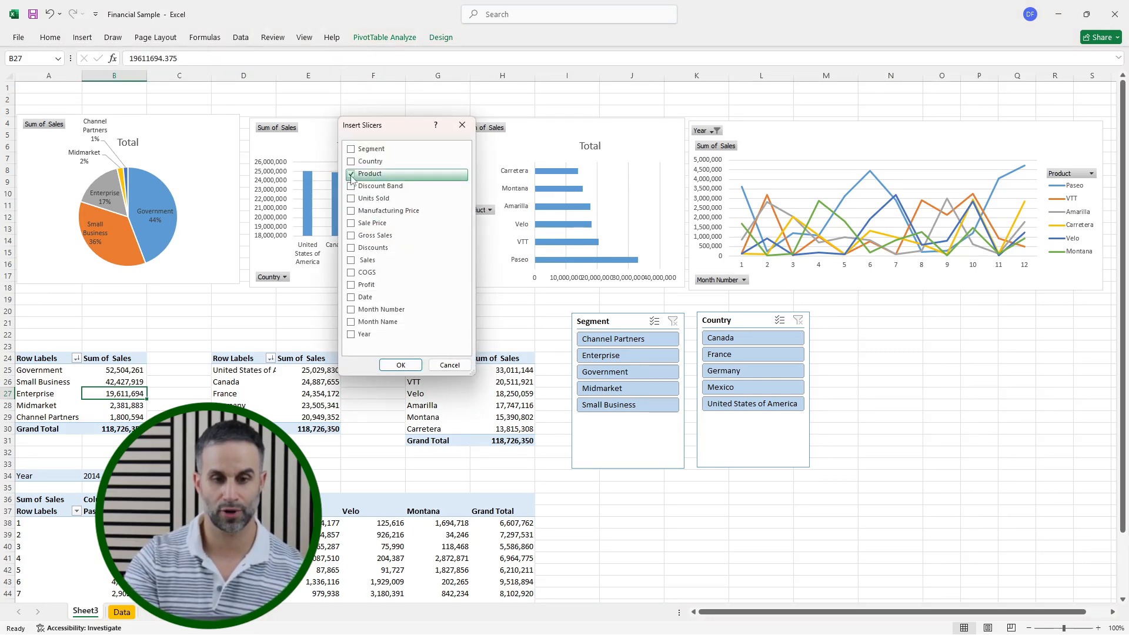
click(404, 364)
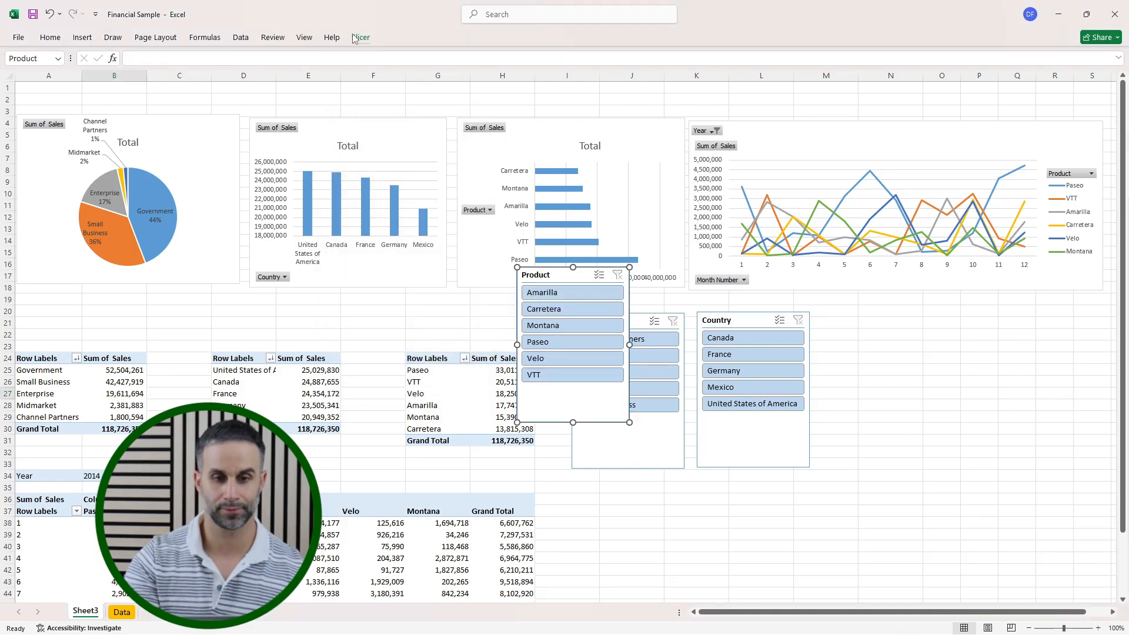
Step: Connect the Product slicer also to PivotTable7, PivotTable8 and PivotTable9, and place it to the right of the Country slicer
click(360, 37)
click(102, 67)
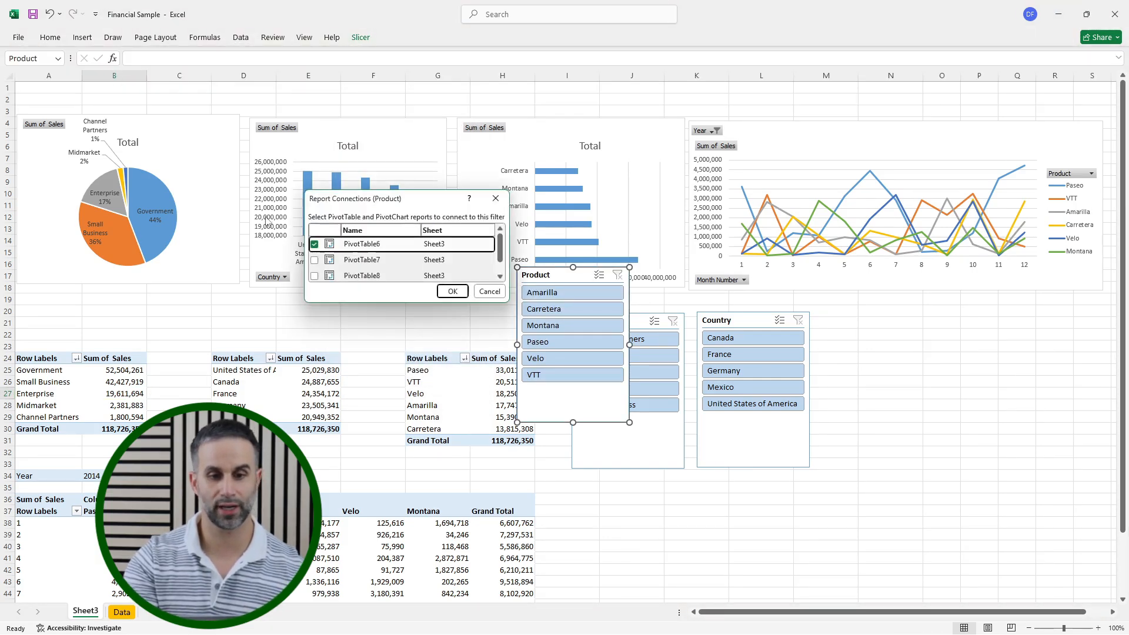
click(314, 260)
click(314, 276)
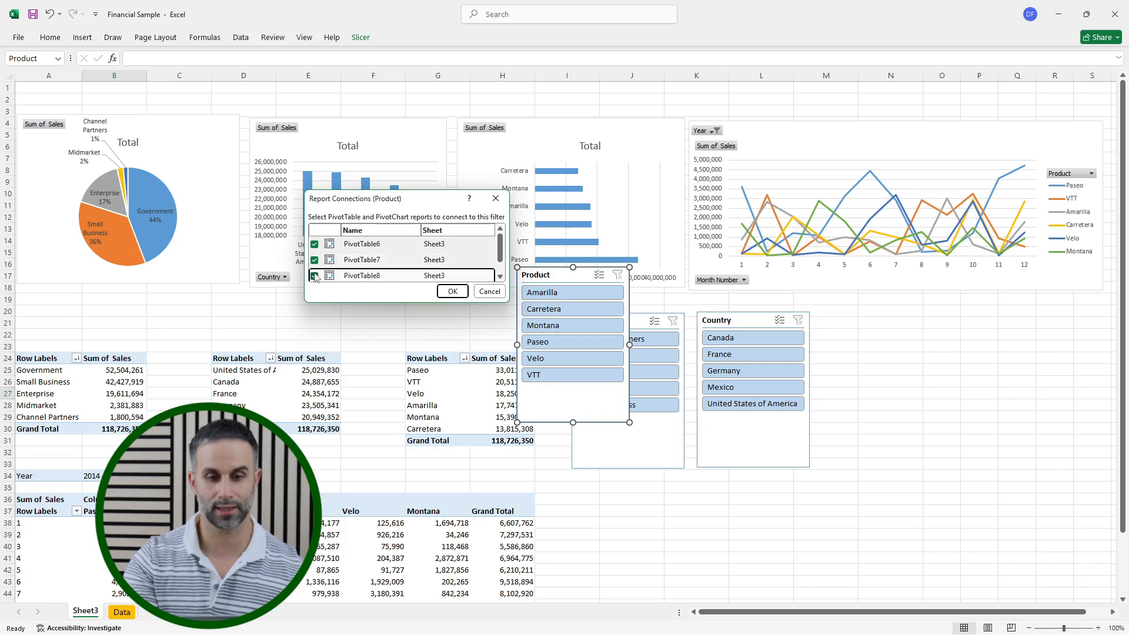
drag(499, 247, 497, 275)
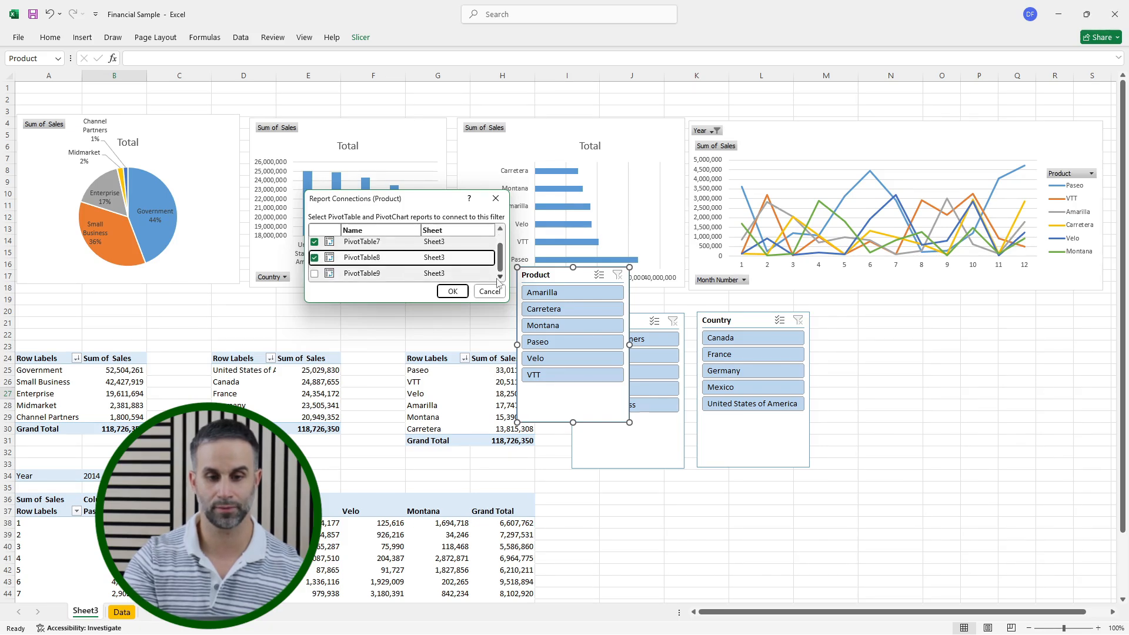
click(315, 274)
click(452, 291)
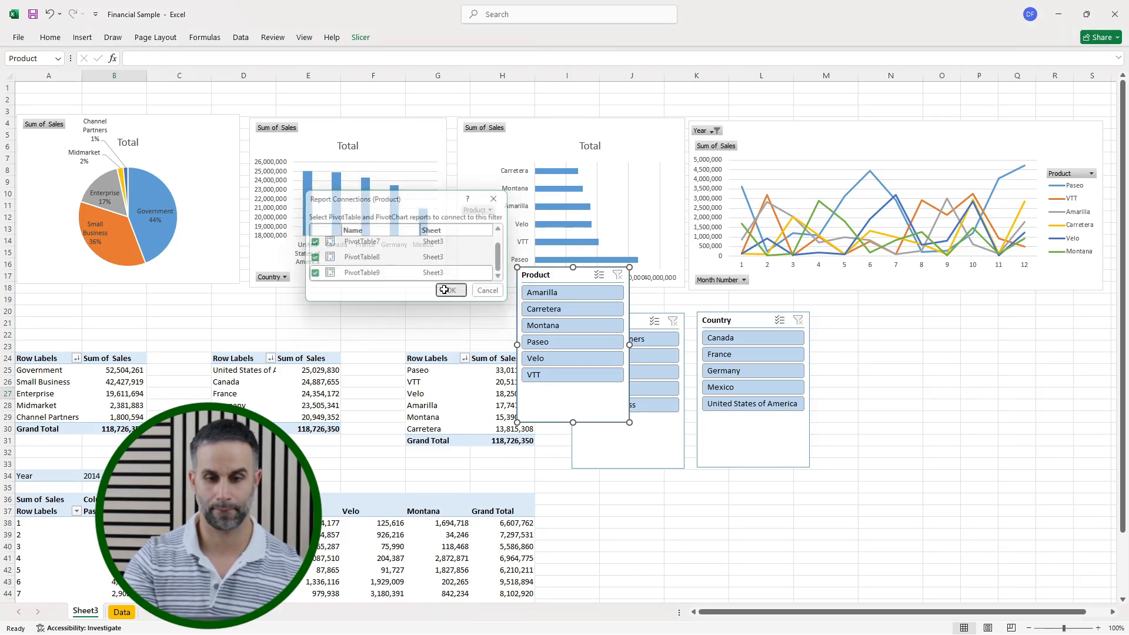
drag(547, 274, 853, 319)
click(961, 399)
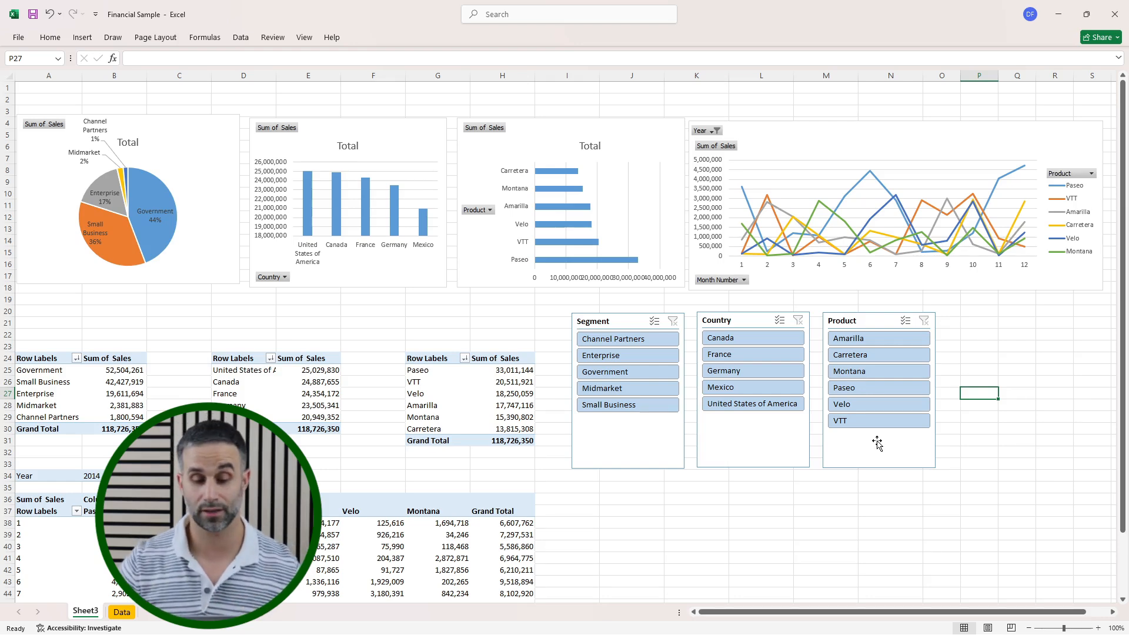
Step: Filter the dashboard to the Government segment and the country France with the slicers
click(609, 371)
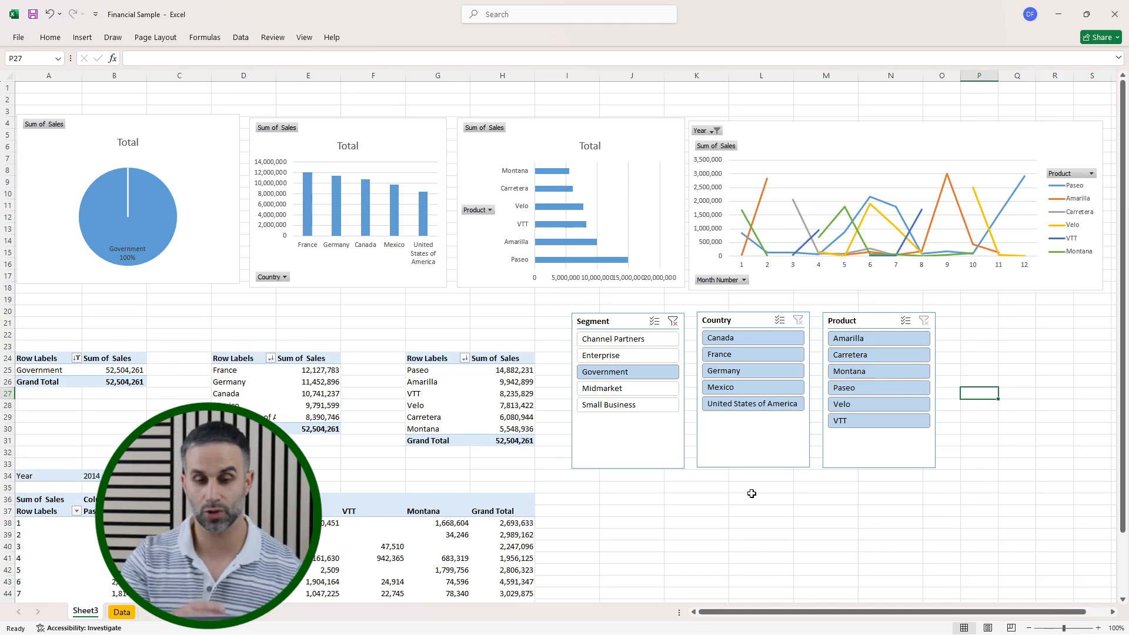
click(724, 356)
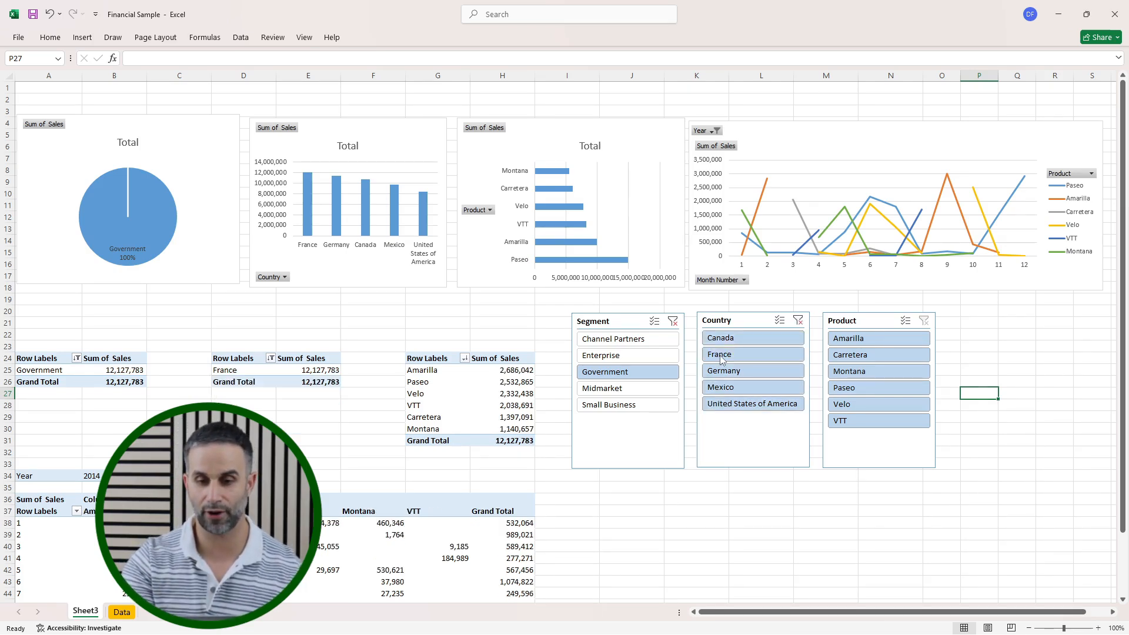
Step: Narrow the dashboard to the Paseo product, and clear the filters of the Product, Country and Segment slicers
click(841, 389)
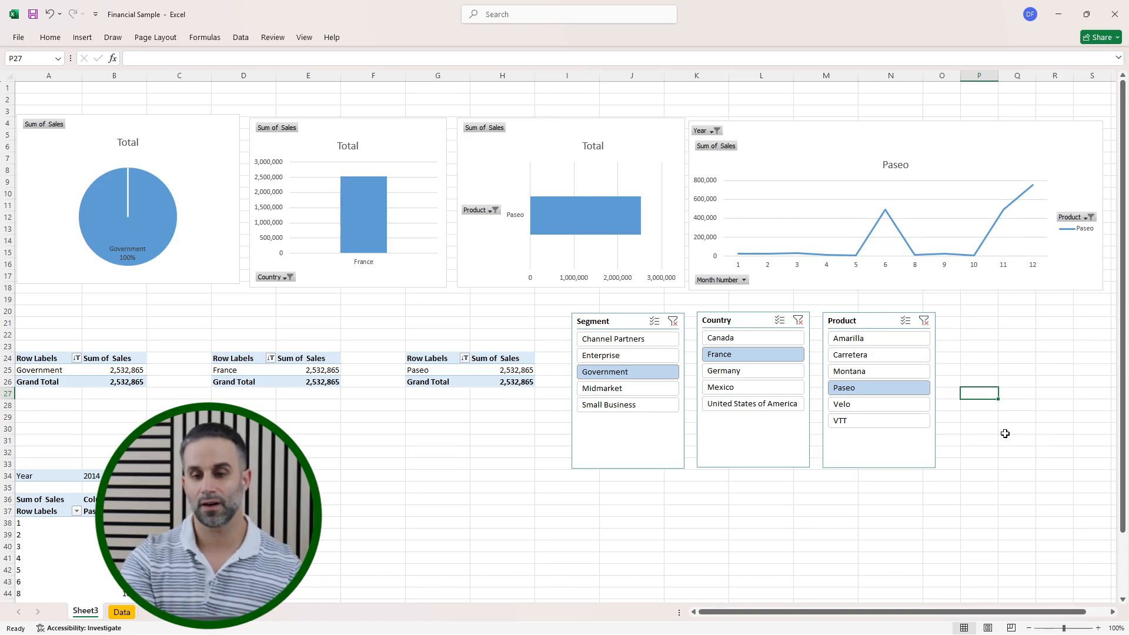
click(923, 321)
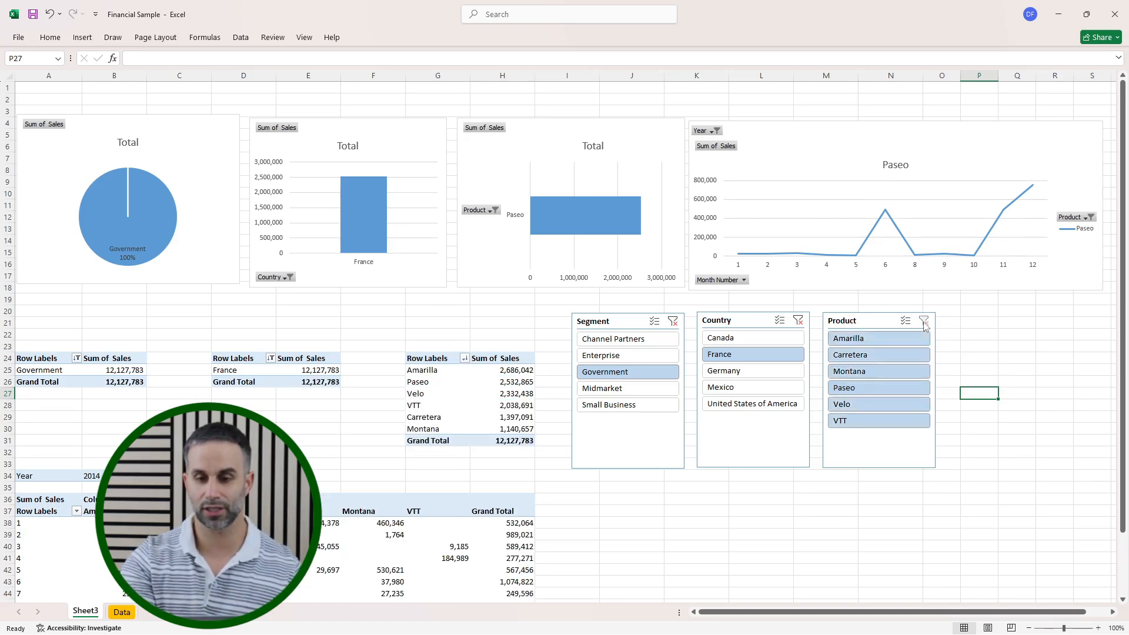
click(798, 320)
click(673, 321)
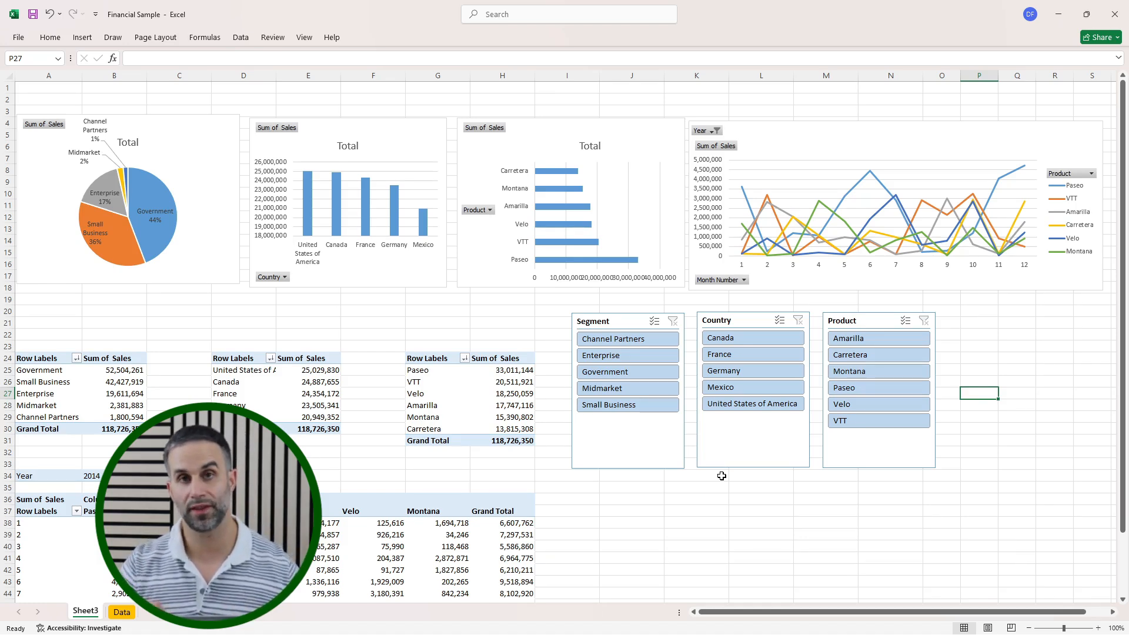
Step: Turn on multi-select for the Segment, Country and Product slicers
click(654, 321)
click(780, 320)
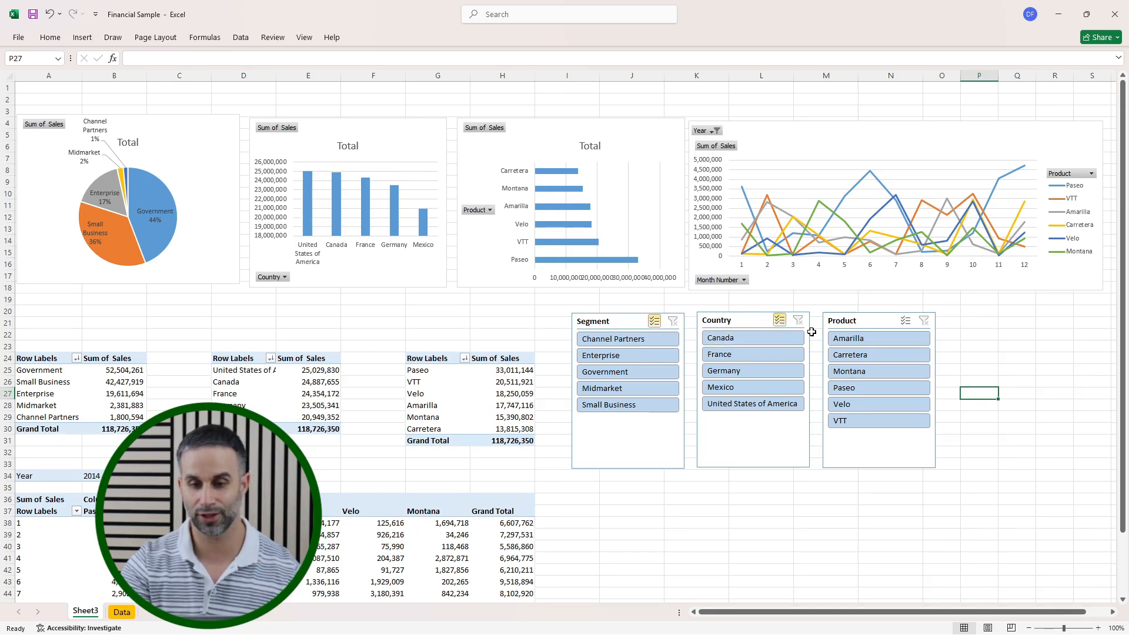
click(905, 321)
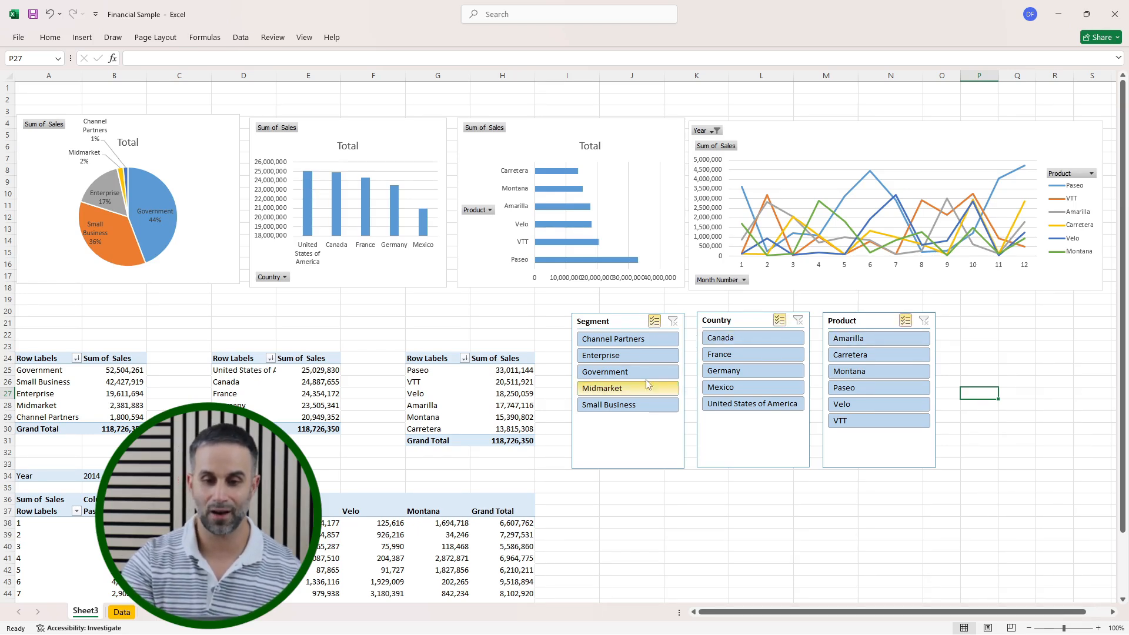
Step: Exclude Channel Partners, Enterprise and Midmarket in the Segment slicer, keeping Government and Small Business selected
click(617, 339)
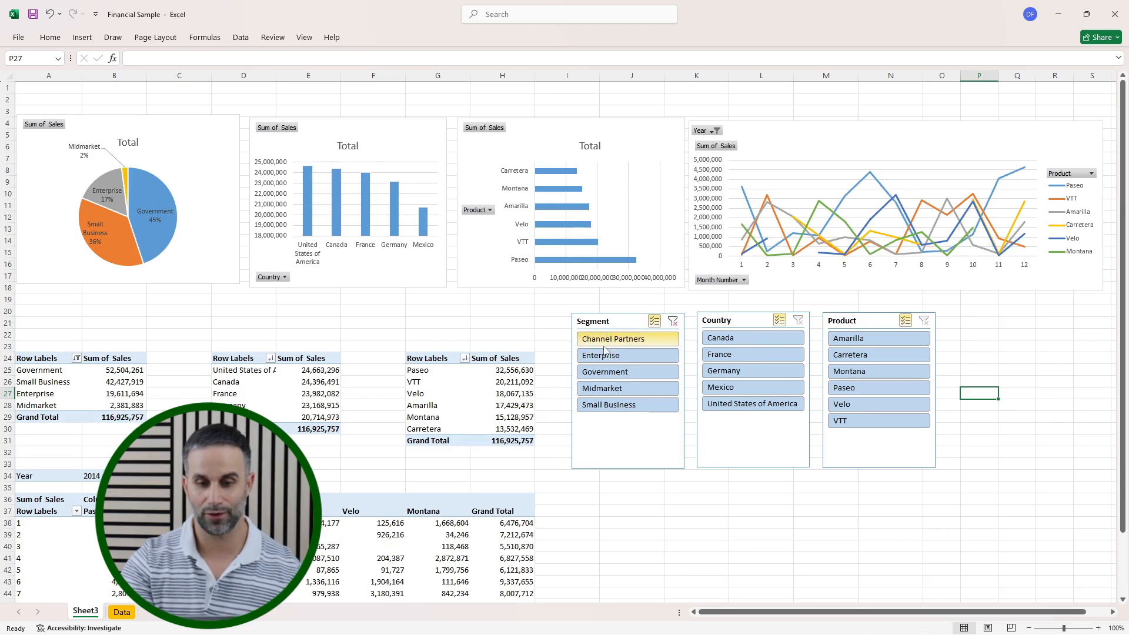
click(618, 340)
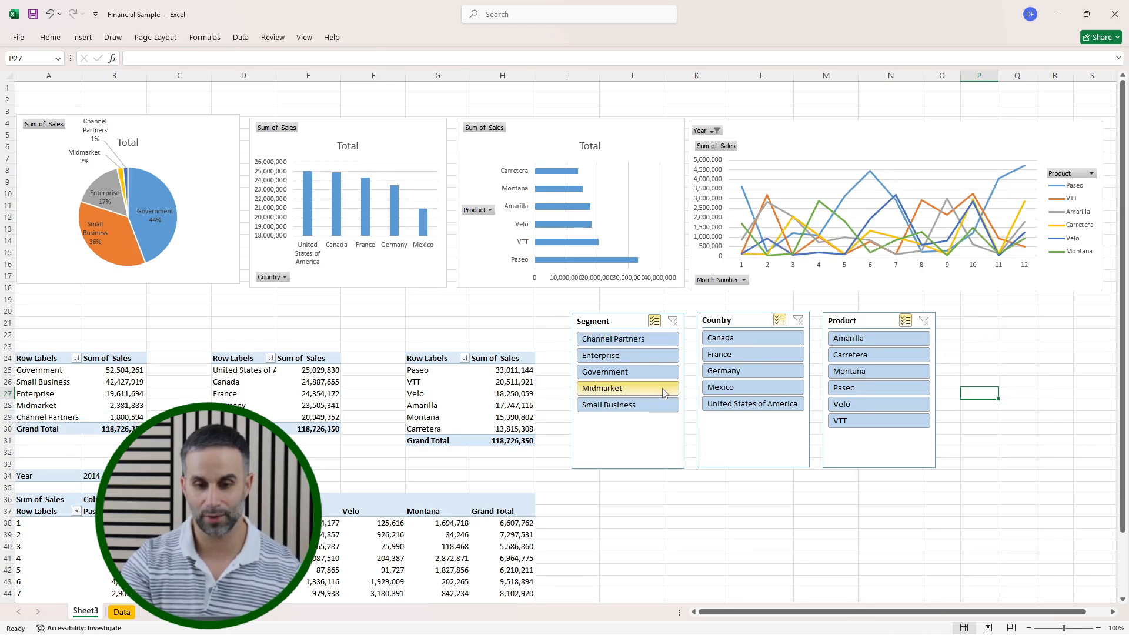
click(592, 340)
click(591, 356)
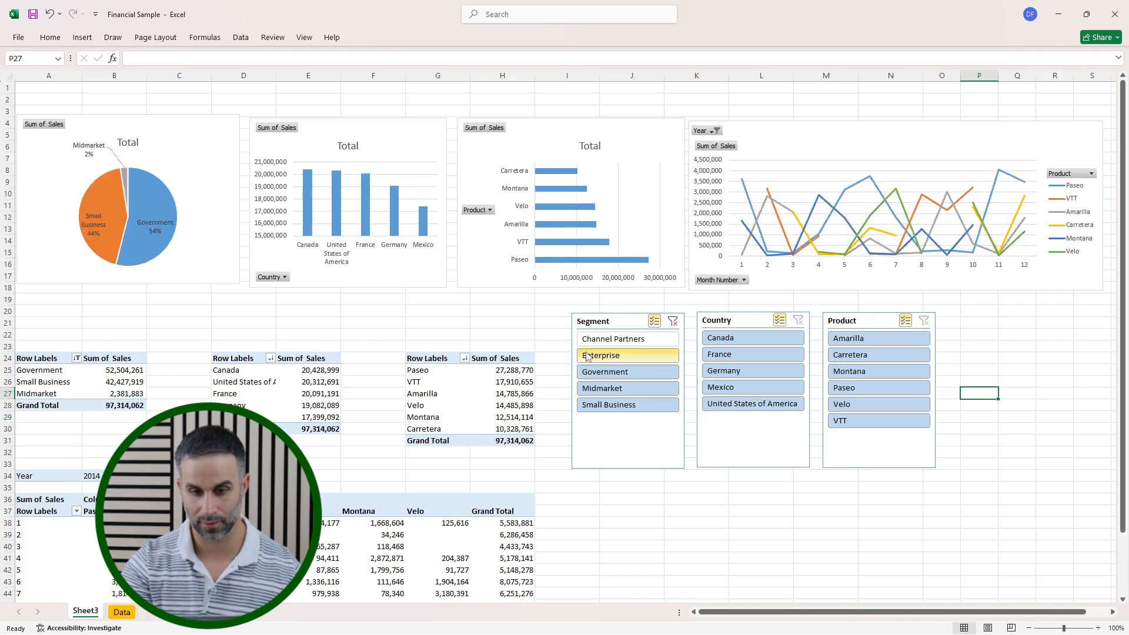
click(587, 382)
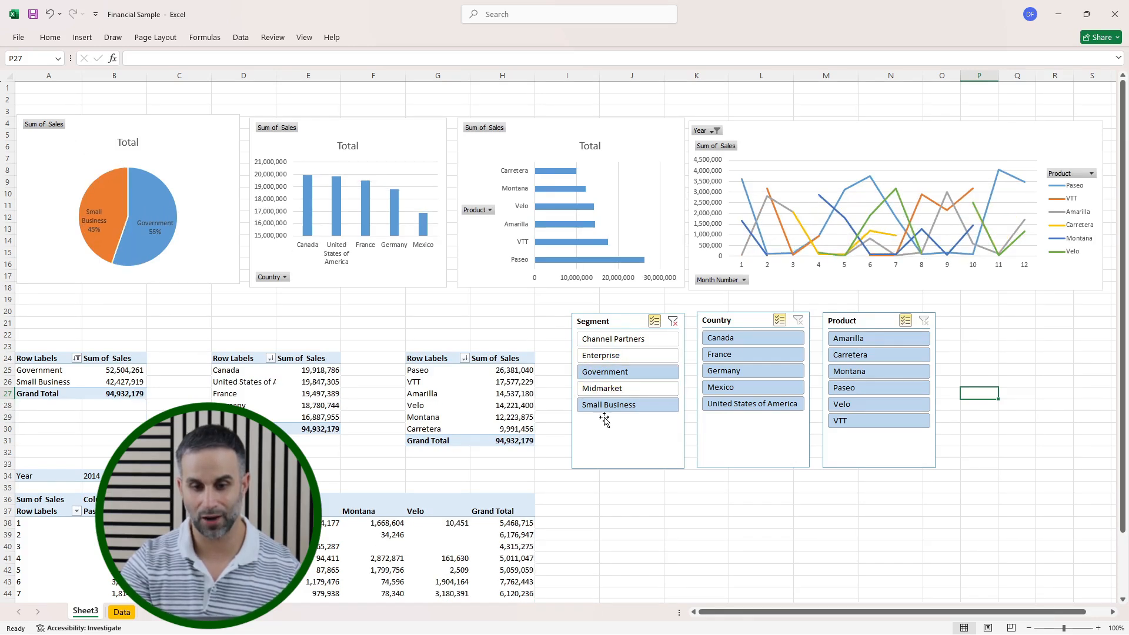
Step: Exclude Canada, Germany and Mexico in the Country slicer, keeping France and United States of America selected
click(713, 341)
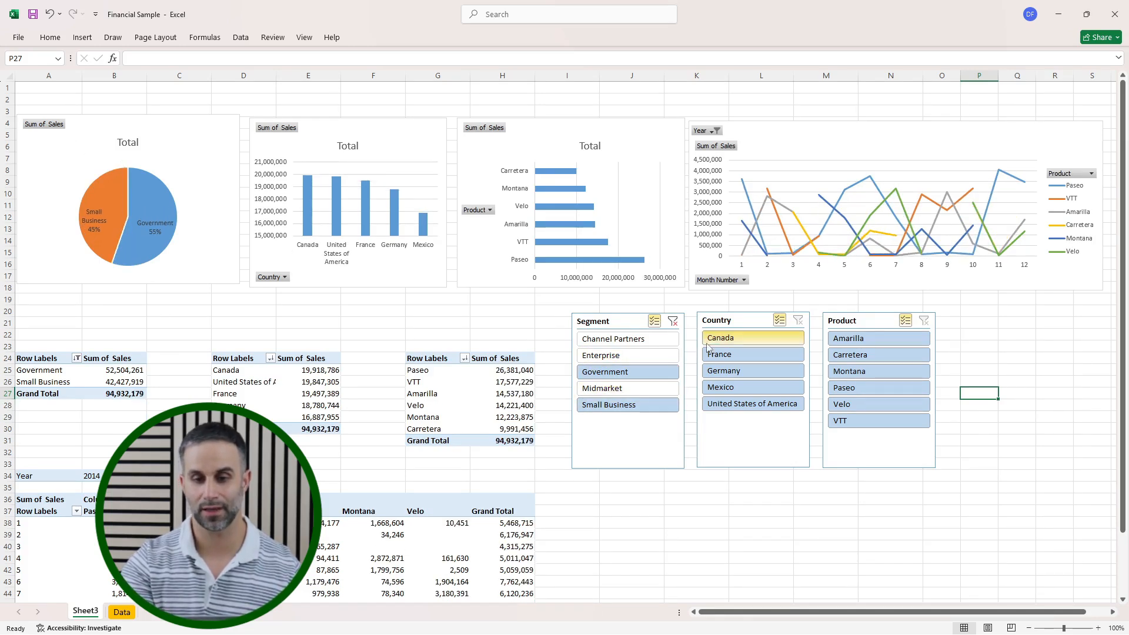
click(723, 370)
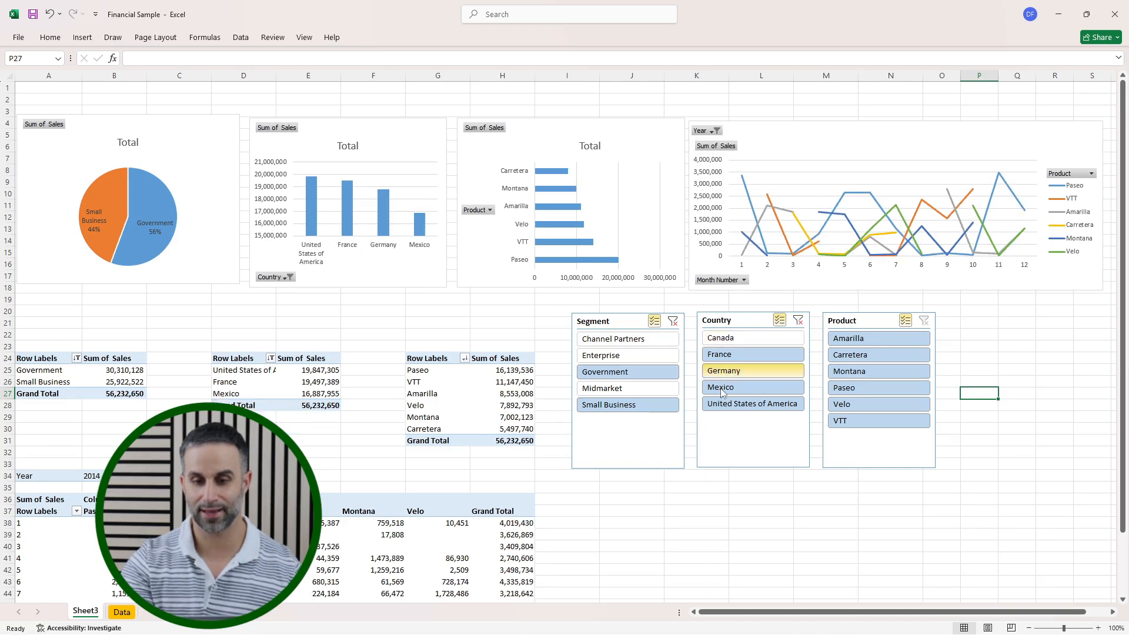
click(723, 387)
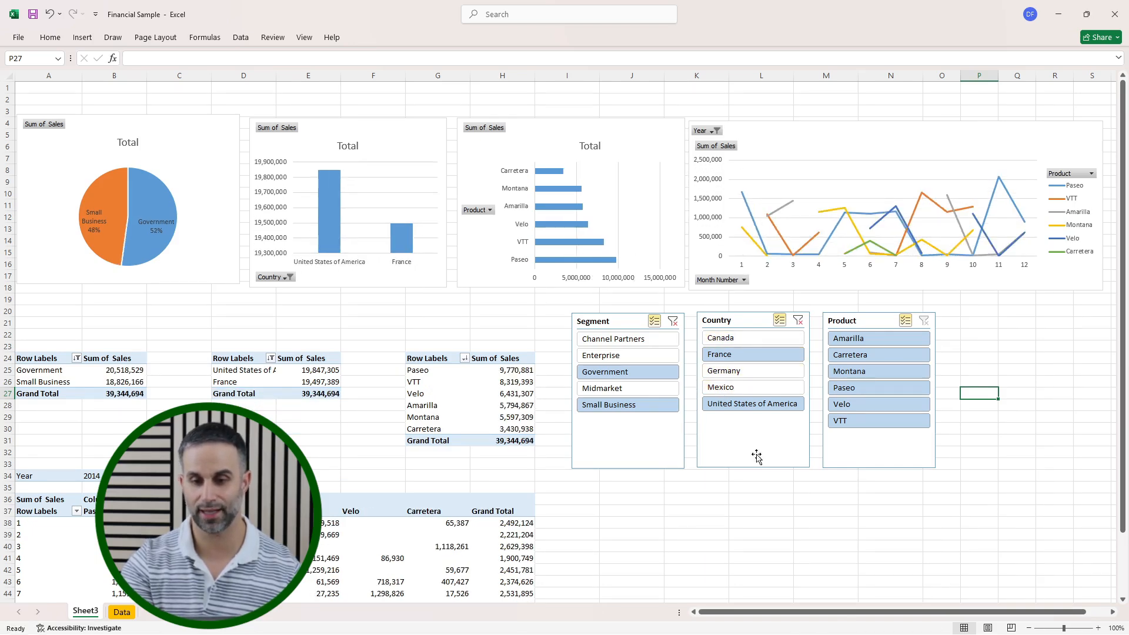
Step: Exclude Amarilla, Carretera, Velo and VTT in the Product slicer, keeping Montana and Paseo selected
click(848, 339)
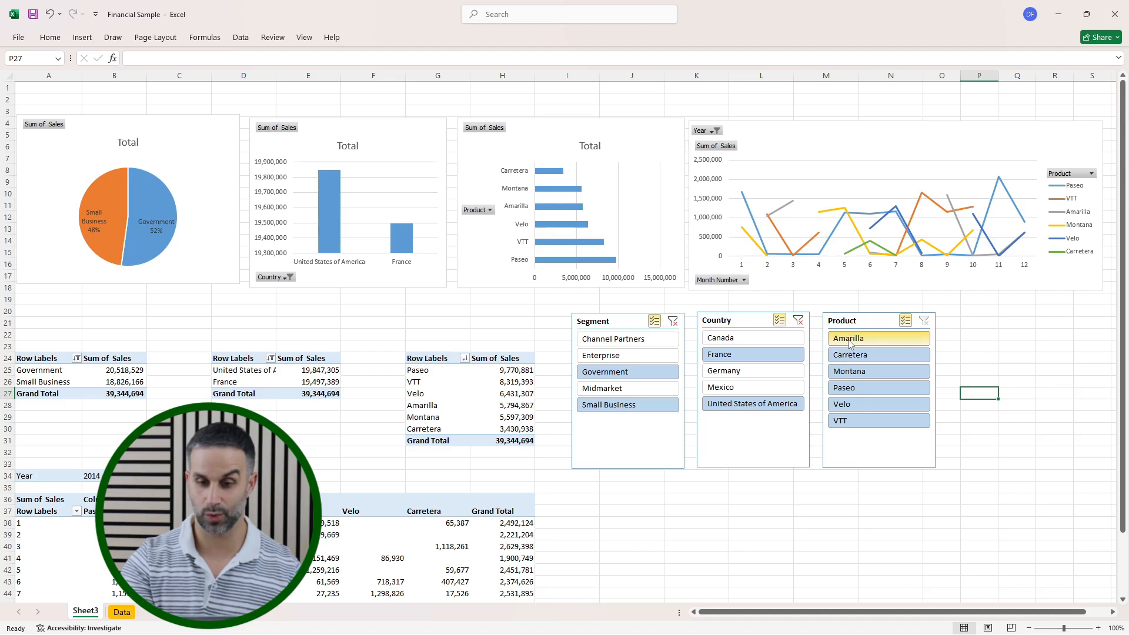
click(849, 355)
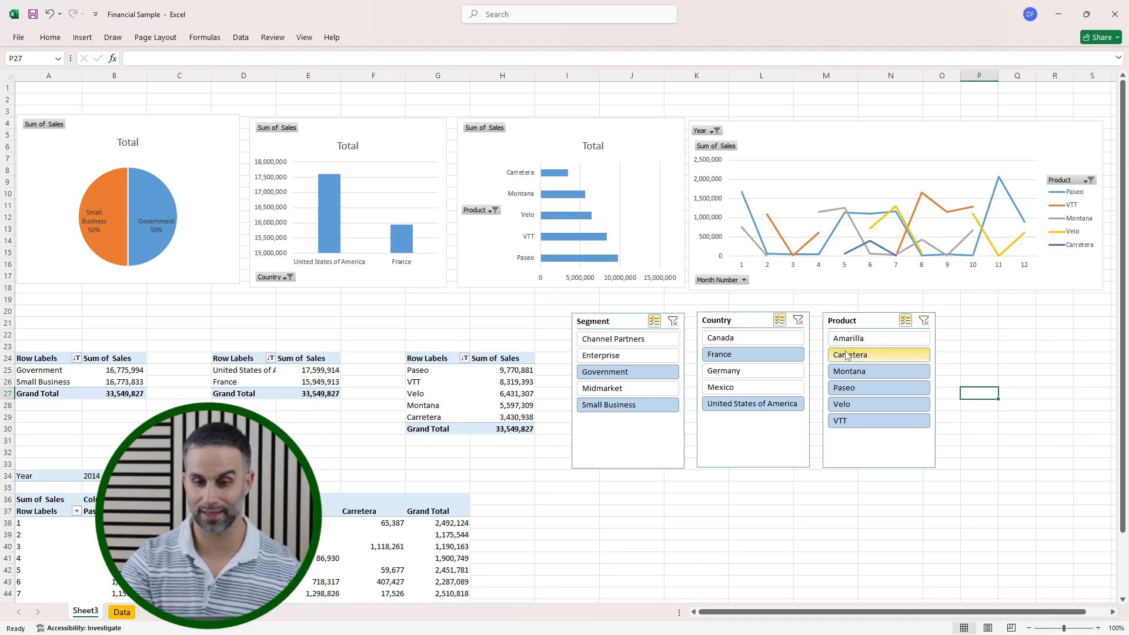
click(847, 405)
click(844, 422)
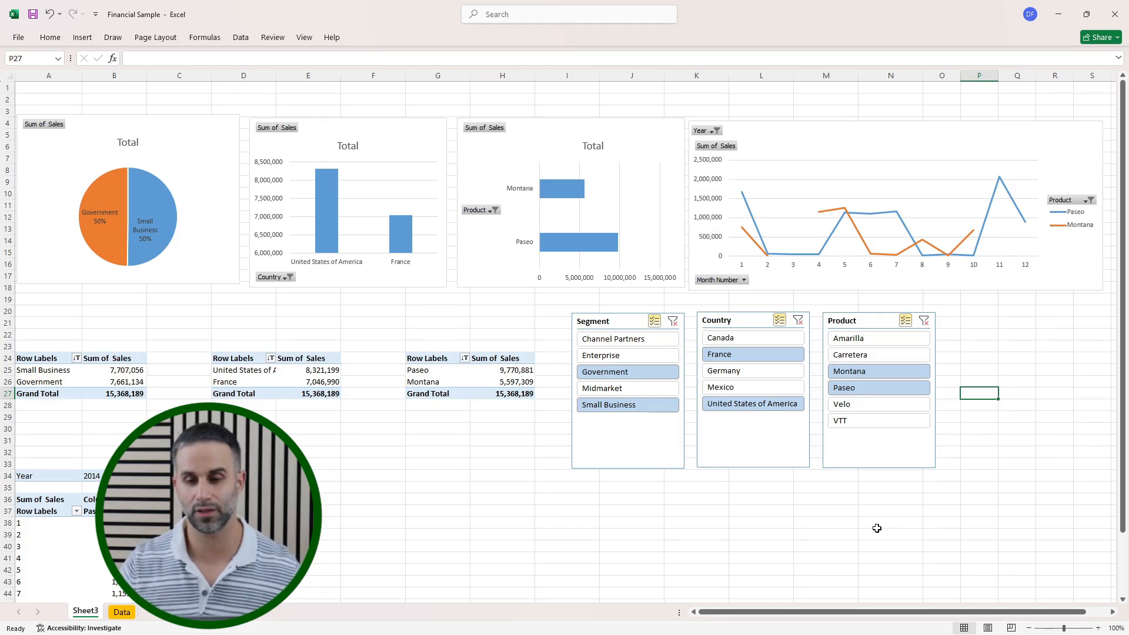
Step: Clear the Product, Country and Segment slicer filters to show all sales with multi-select still on
click(923, 323)
click(798, 321)
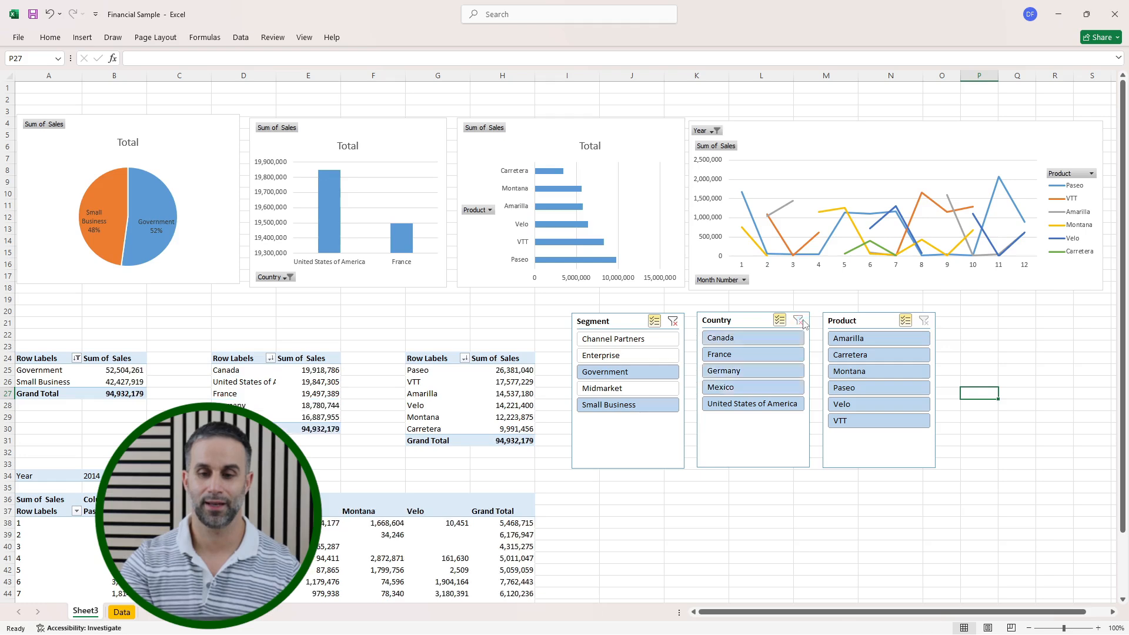
click(672, 321)
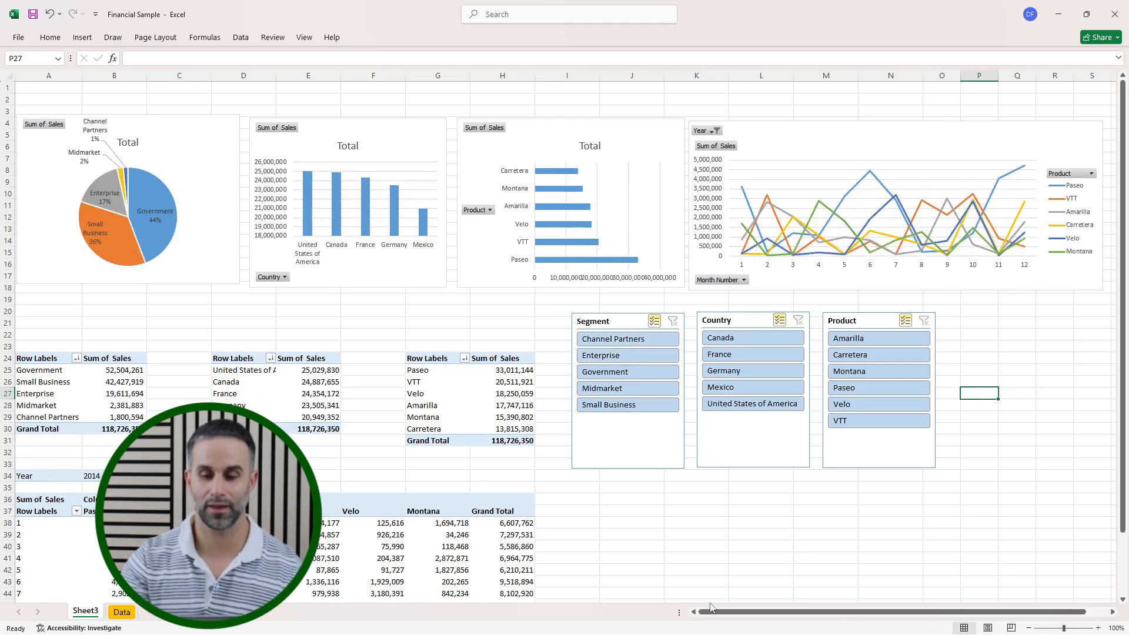